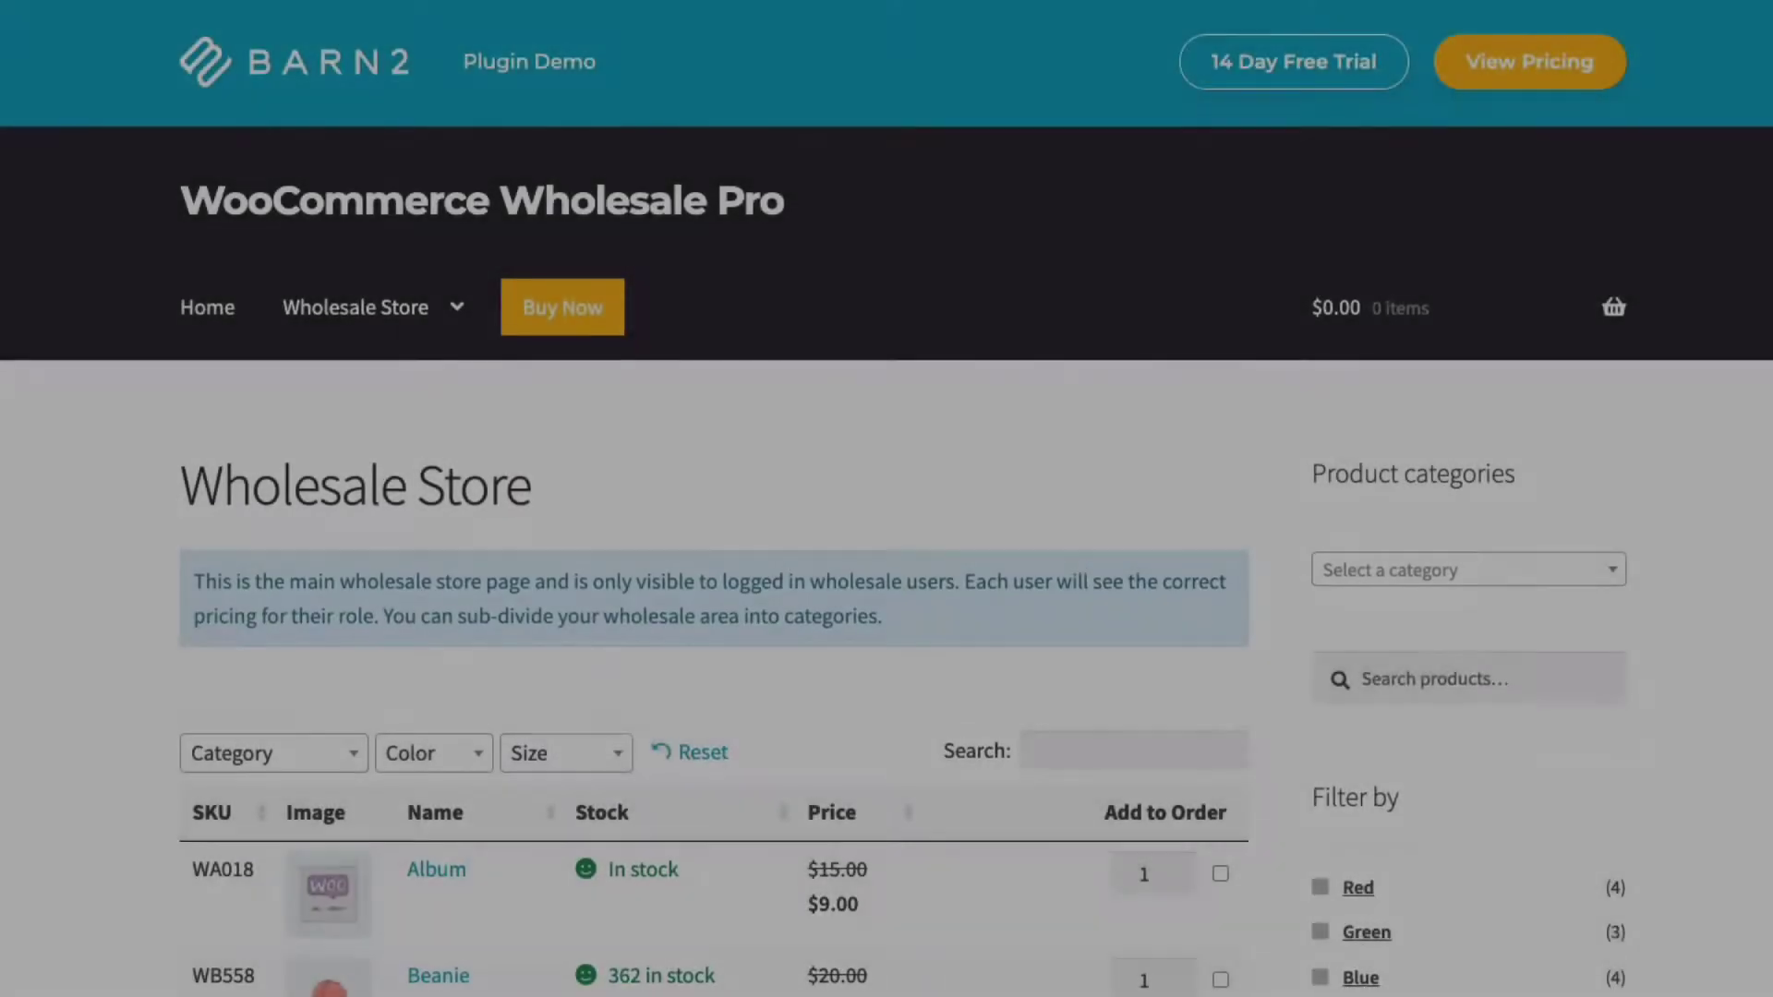
# Filter the product table's Category dropdown to Tshirts.
pyautogui.scroll(-3, 887, 554)
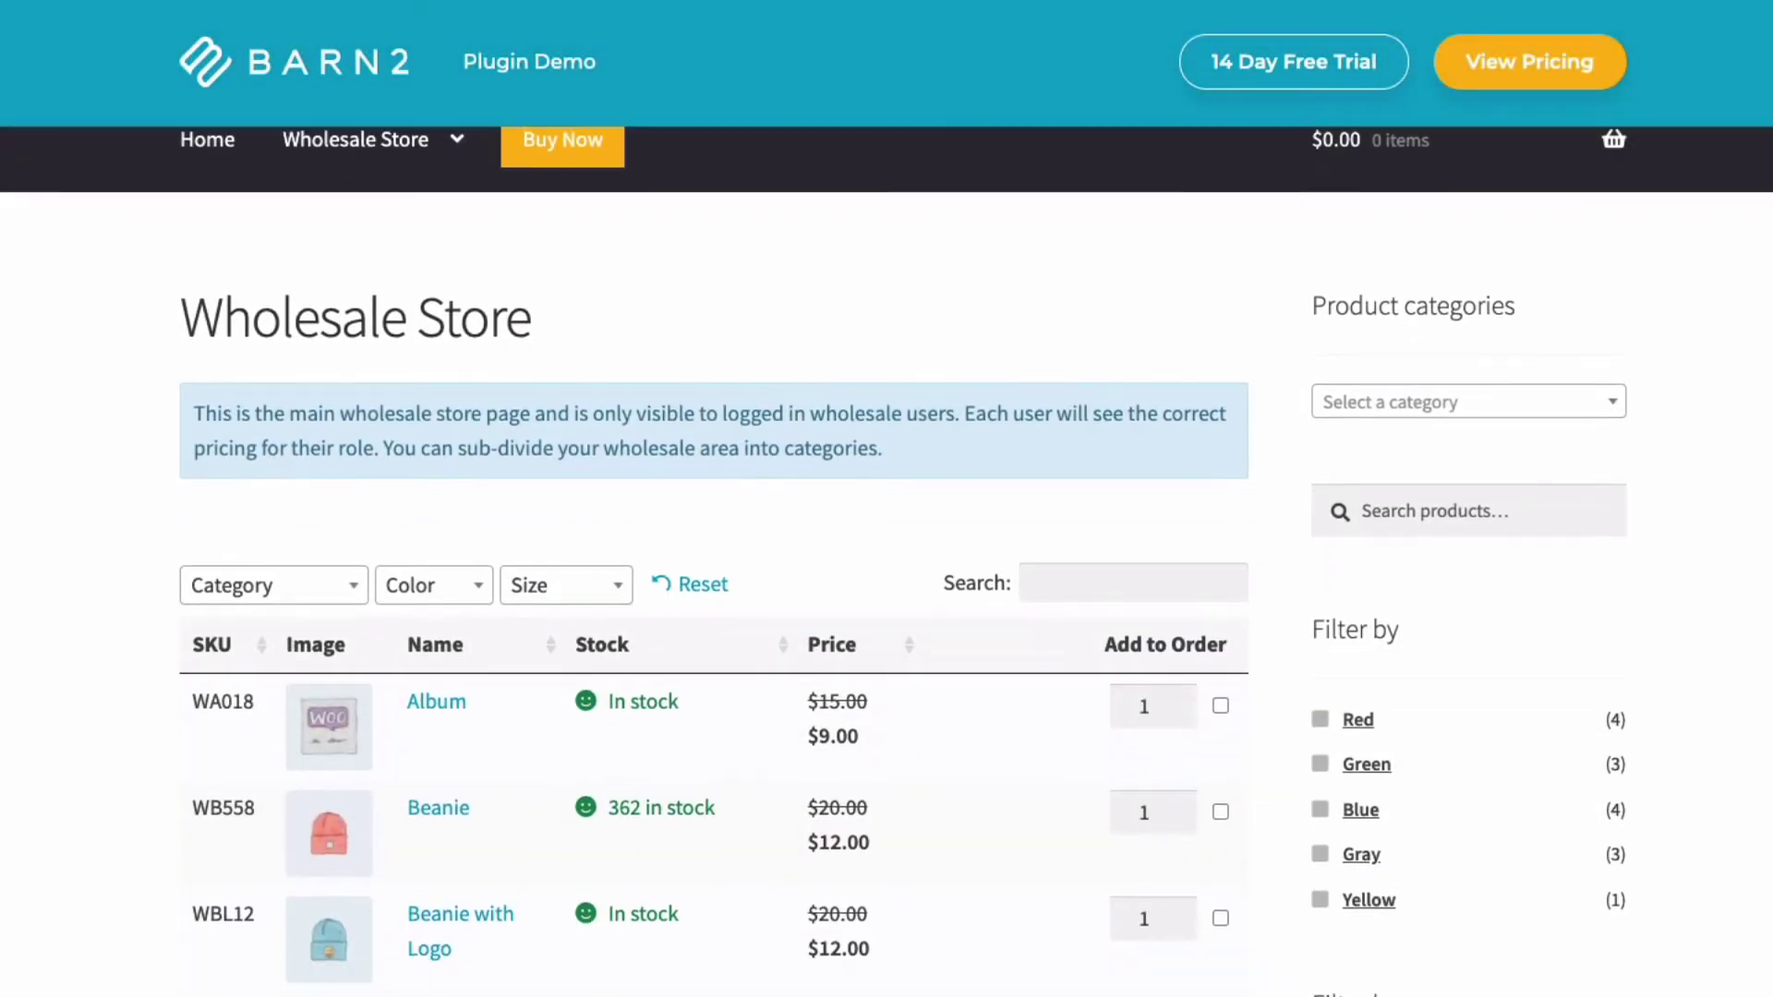
pyautogui.scroll(-1, 886, 554)
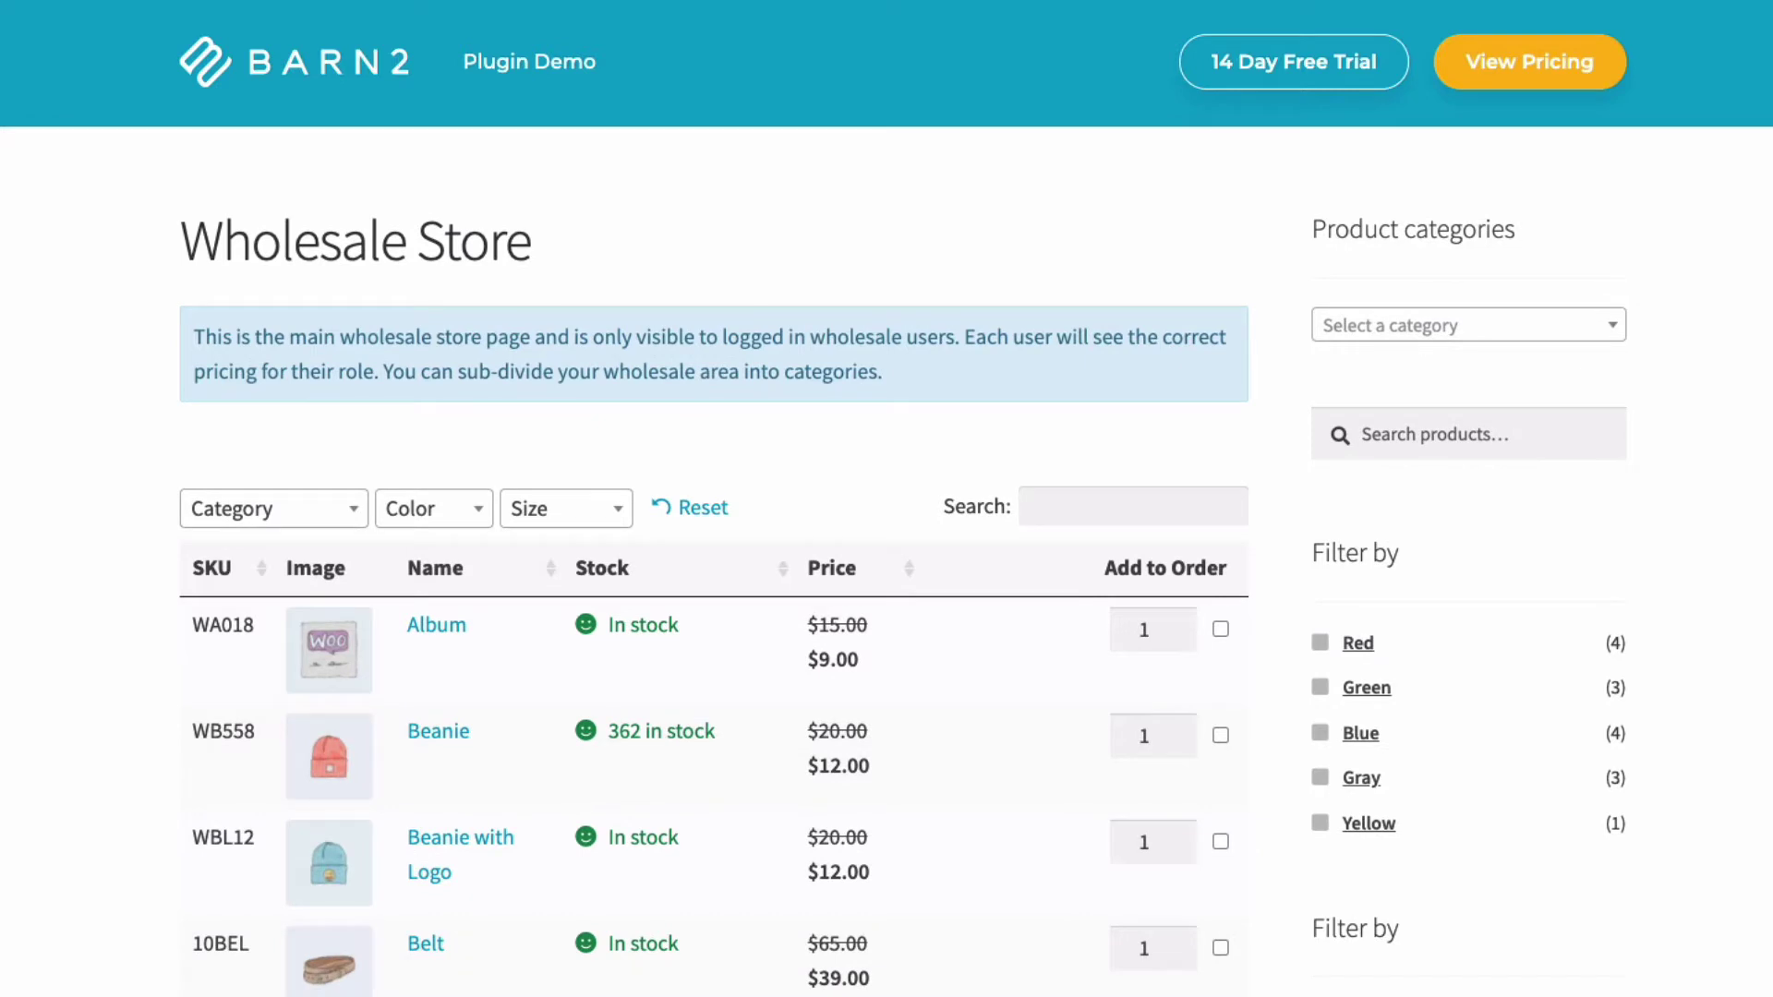
pyautogui.scroll(-1, 886, 555)
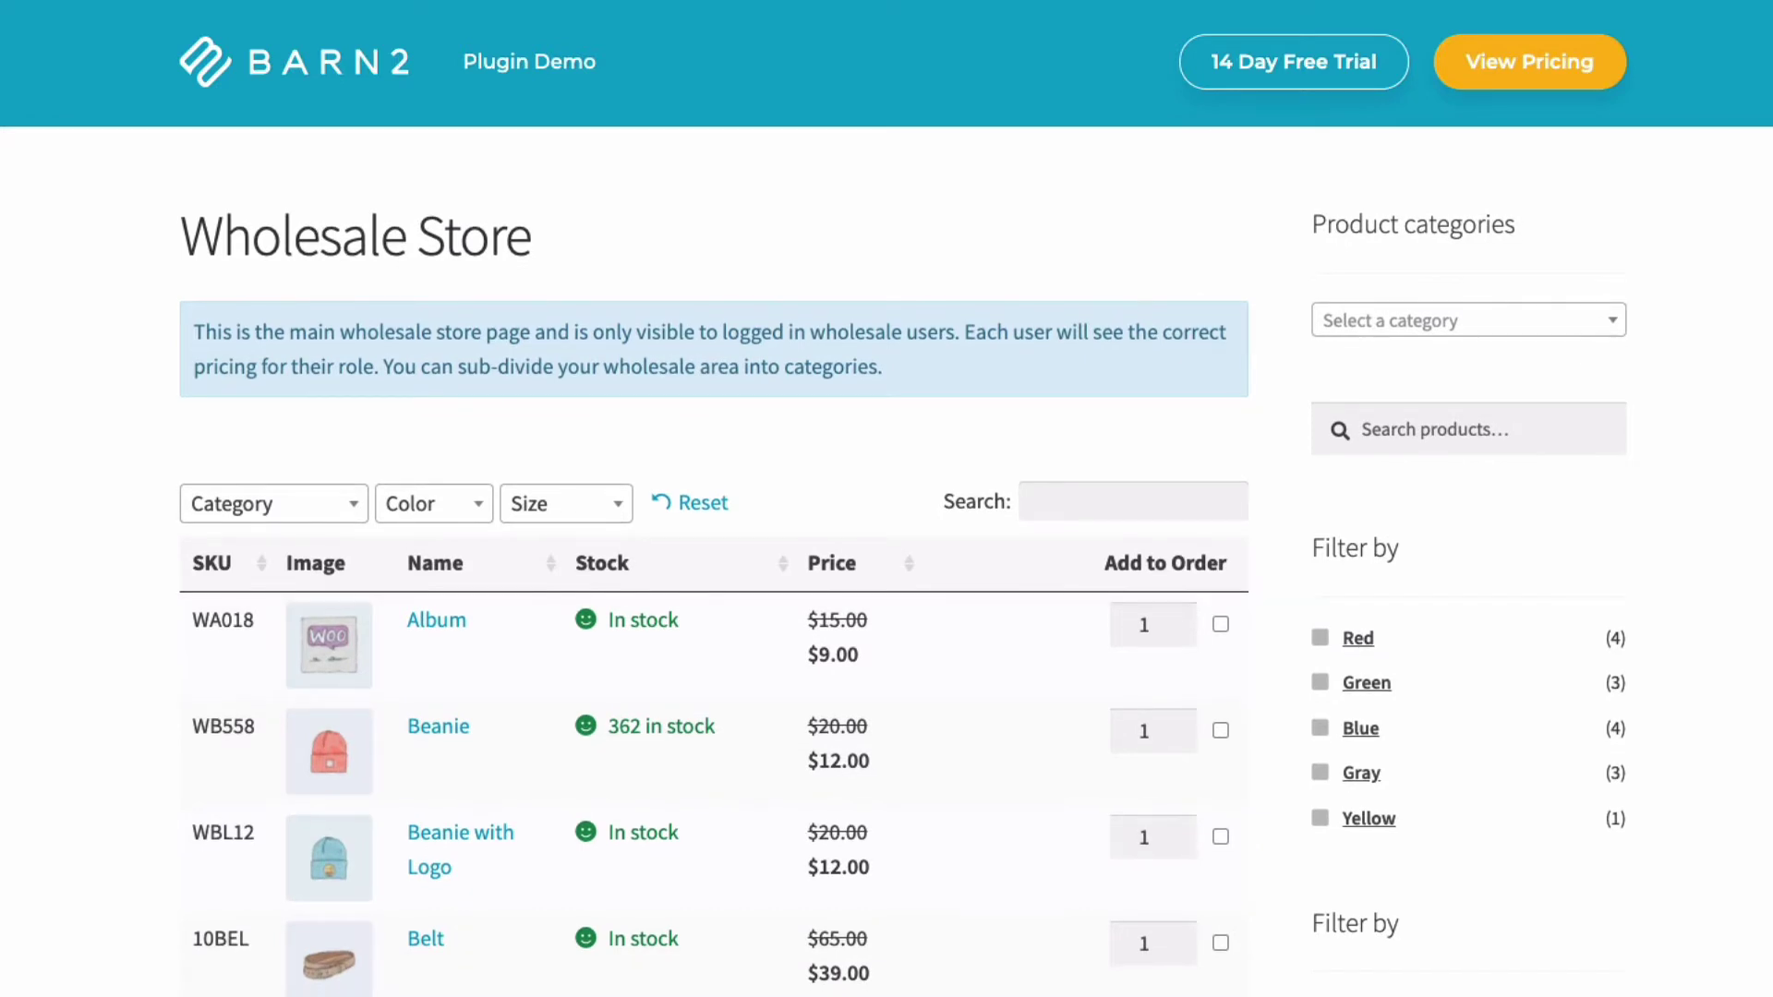
pyautogui.click(352, 506)
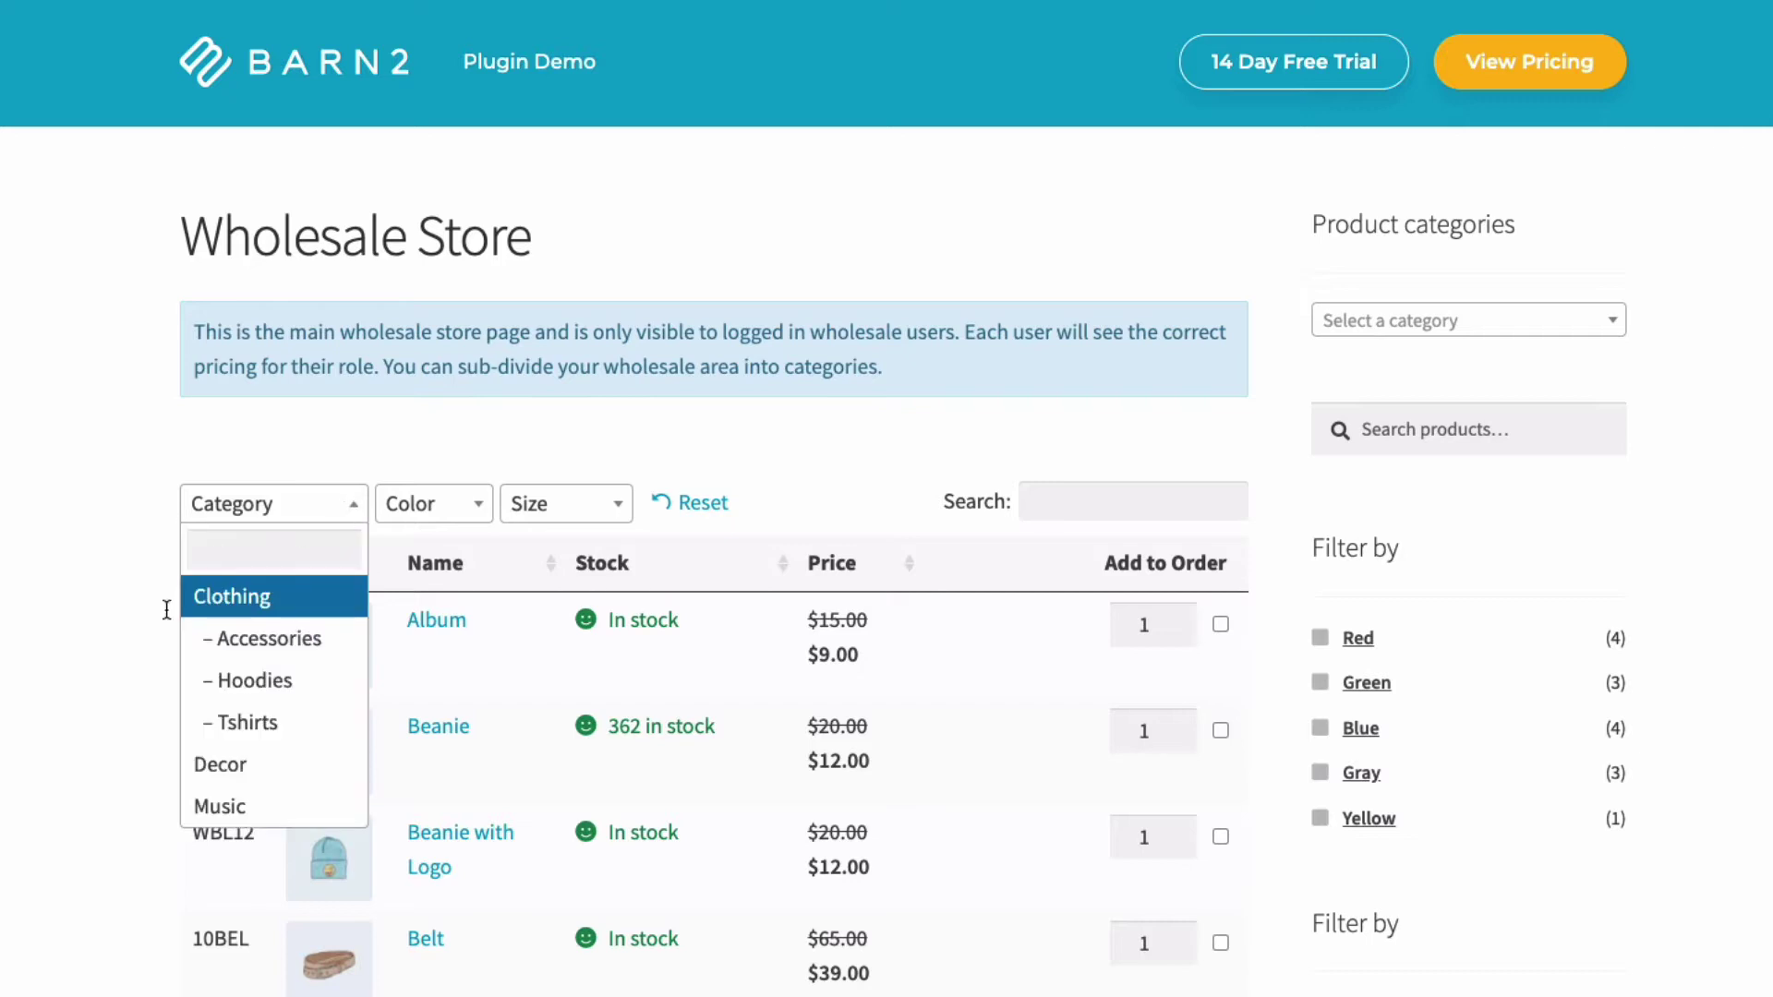
pyautogui.click(231, 722)
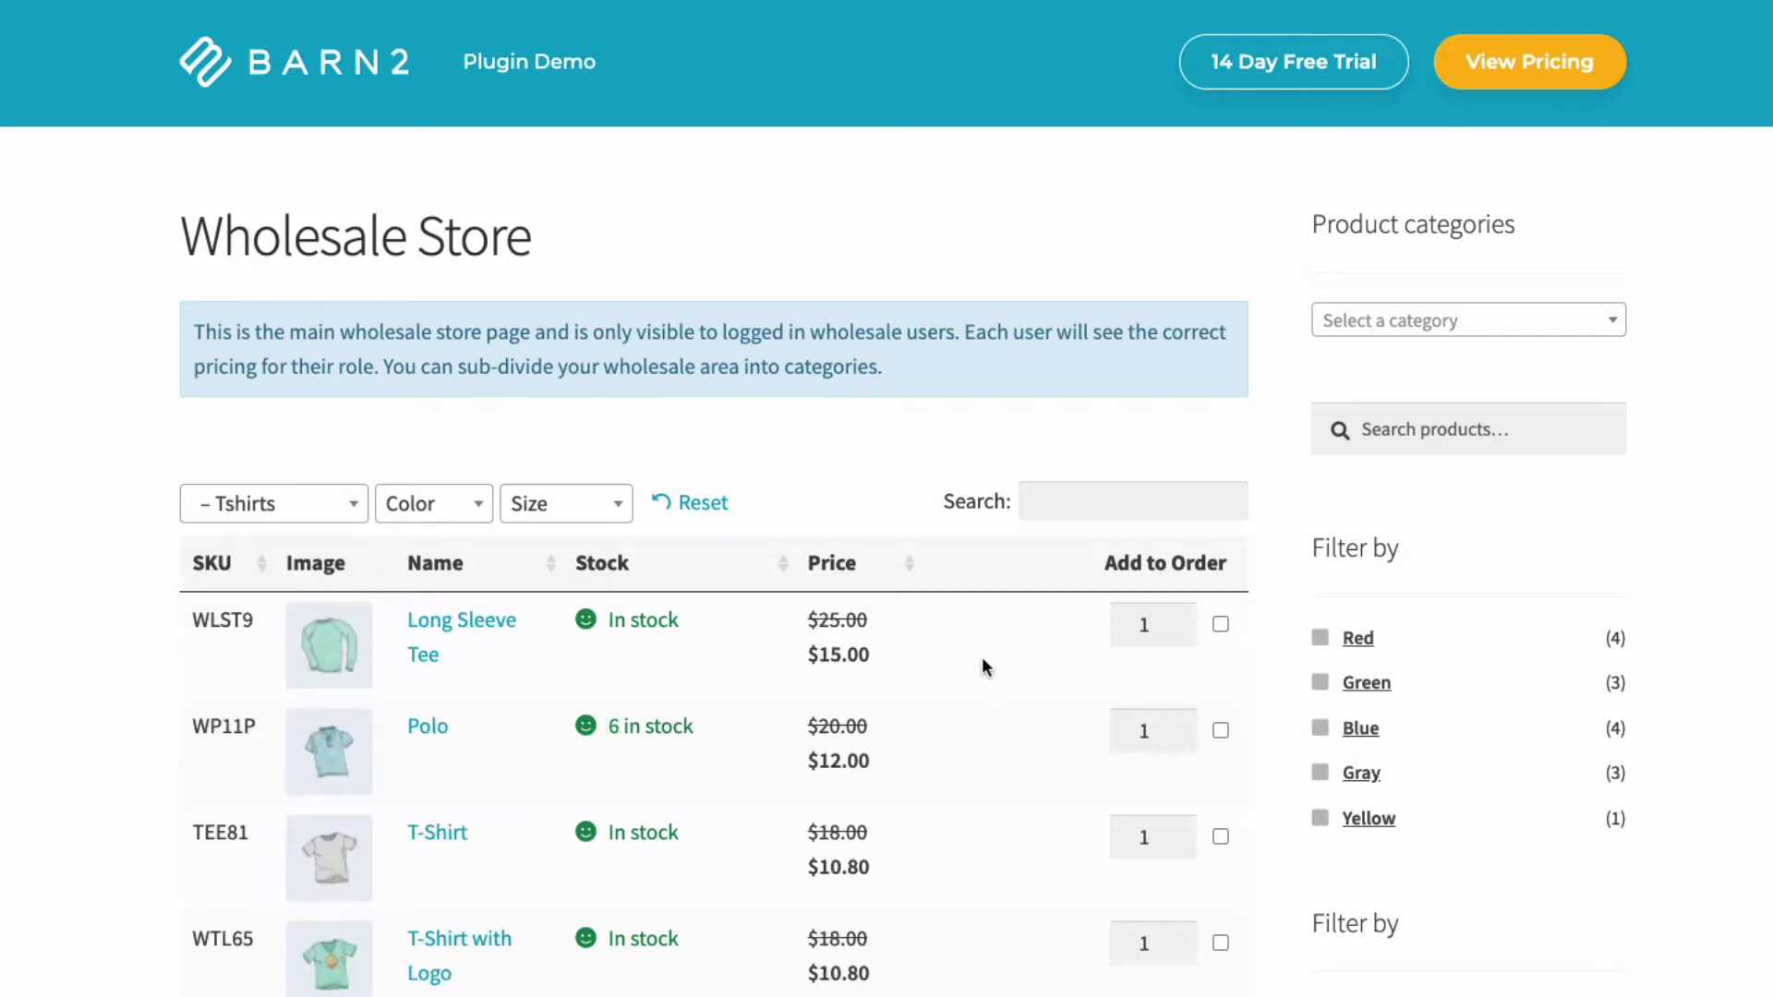
# Set Long Sleeve Tee quantity to 10 and T-Shirt quantity to 5.
pyautogui.scroll(-3, 983, 656)
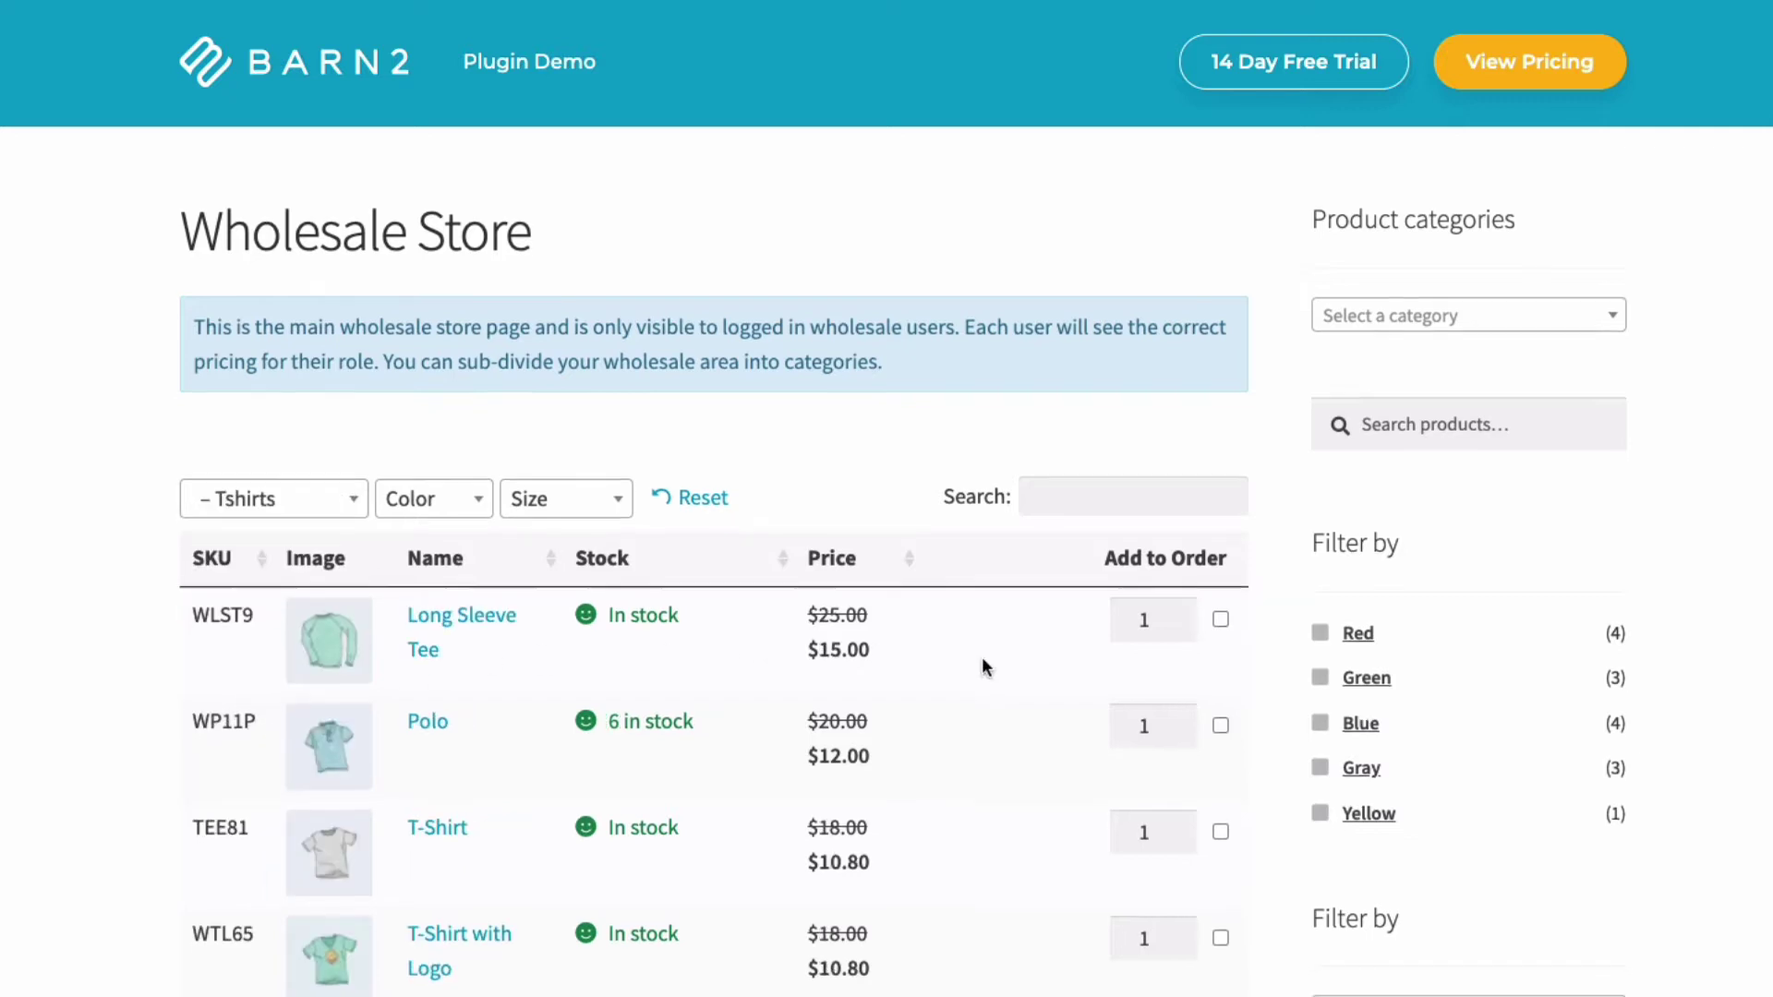
pyautogui.click(1184, 603)
pyautogui.click(1184, 602)
pyautogui.click(1184, 602)
pyautogui.click(1184, 602)
pyautogui.click(1184, 602)
pyautogui.click(1184, 602)
pyautogui.click(1184, 603)
pyautogui.click(1184, 602)
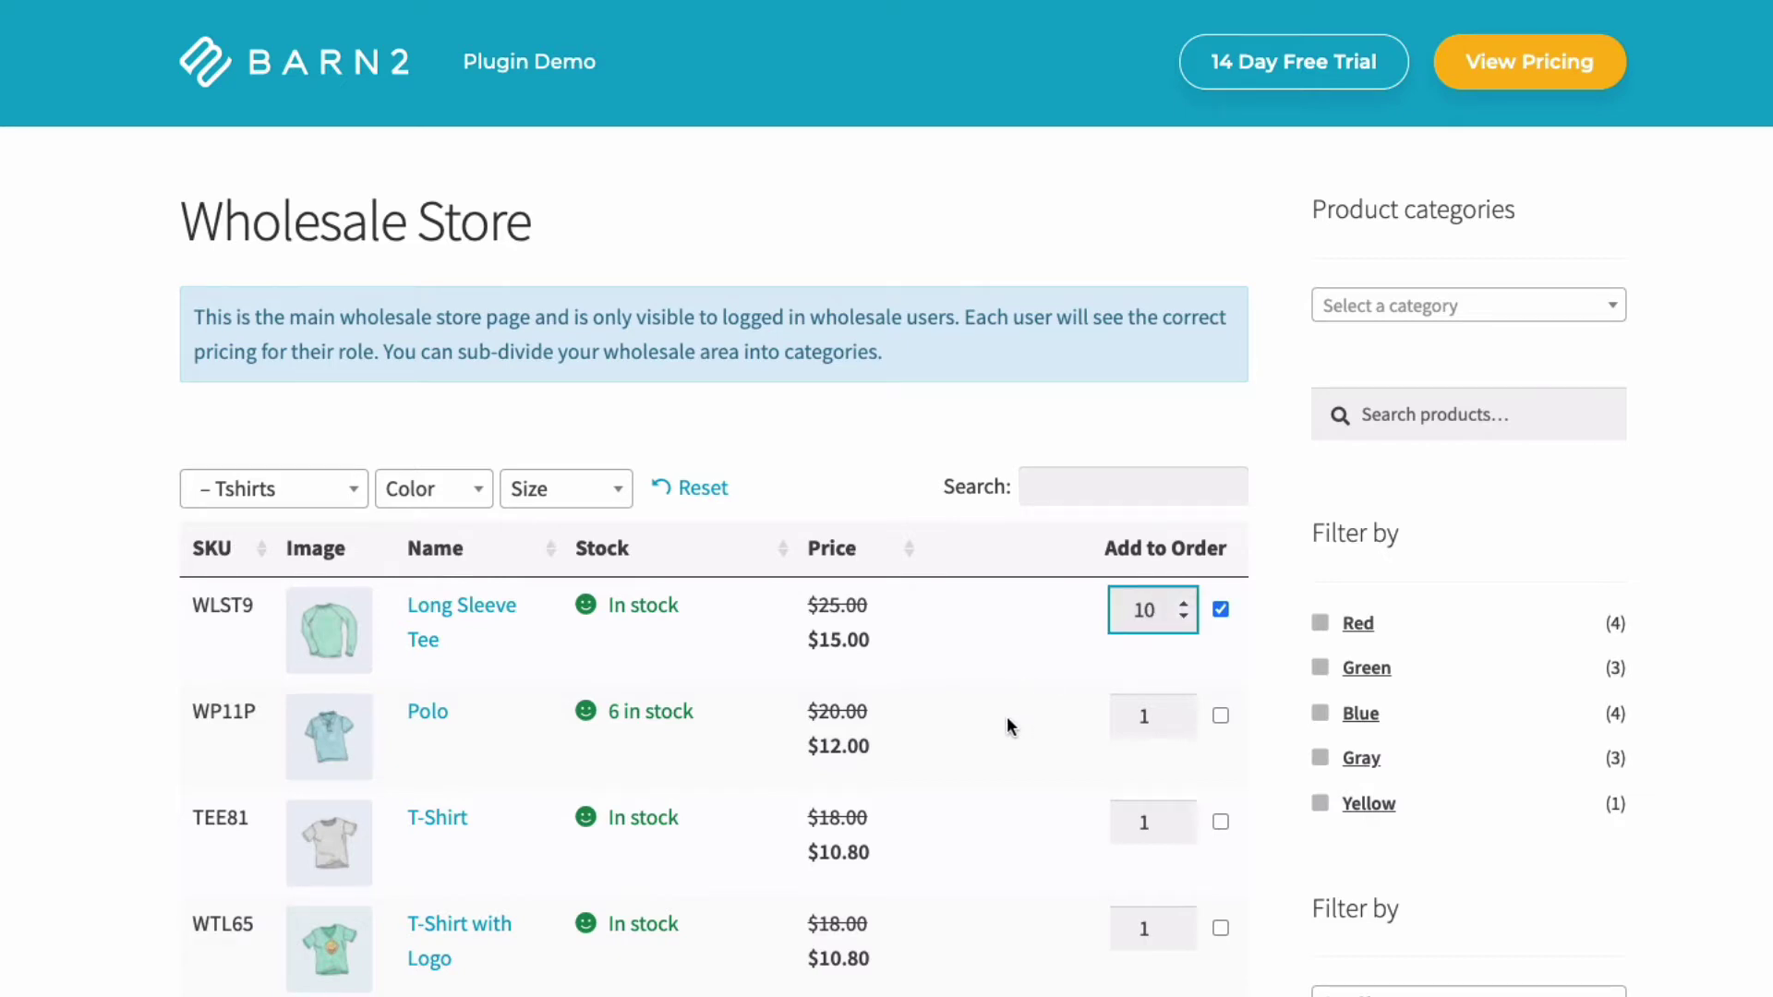
pyautogui.click(1178, 816)
pyautogui.click(1178, 816)
pyautogui.click(1178, 817)
pyautogui.click(1181, 817)
# Set the V-Neck T-Shirt to Green, Medium, quantity 10, and add selected items to the cart.
pyautogui.scroll(-2, 954, 778)
pyautogui.scroll(-1, 954, 763)
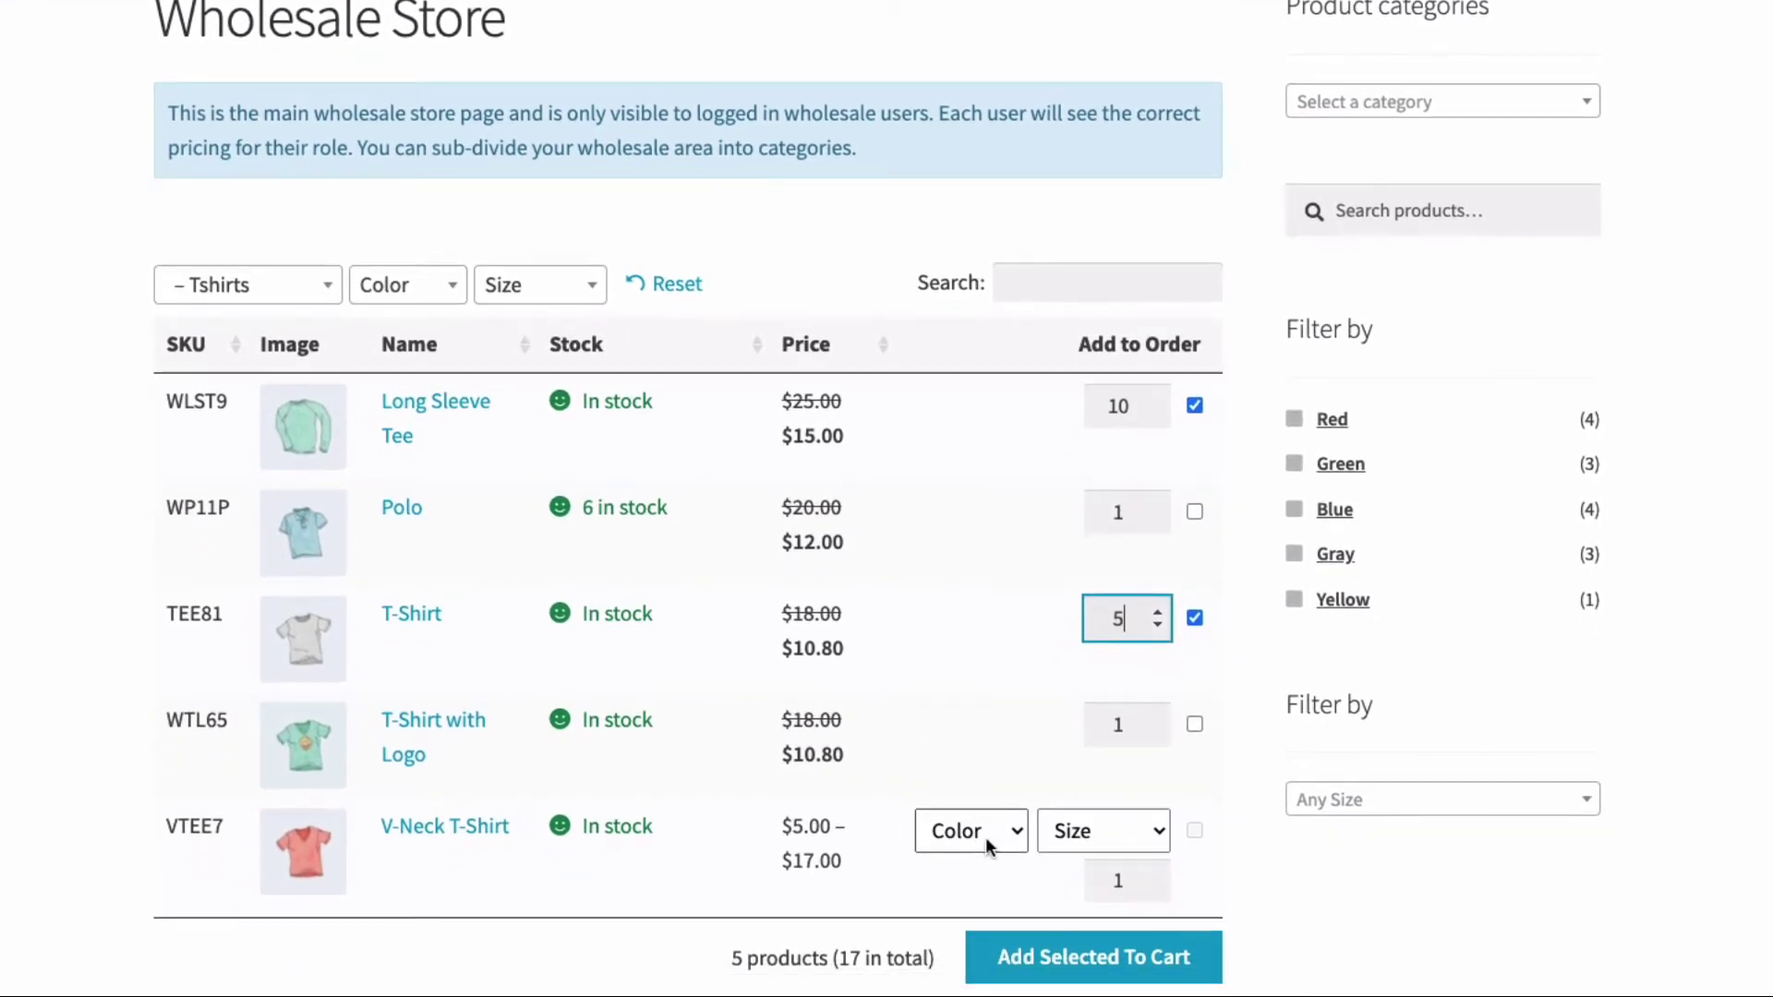
pyautogui.click(985, 835)
pyautogui.click(951, 890)
pyautogui.click(1101, 829)
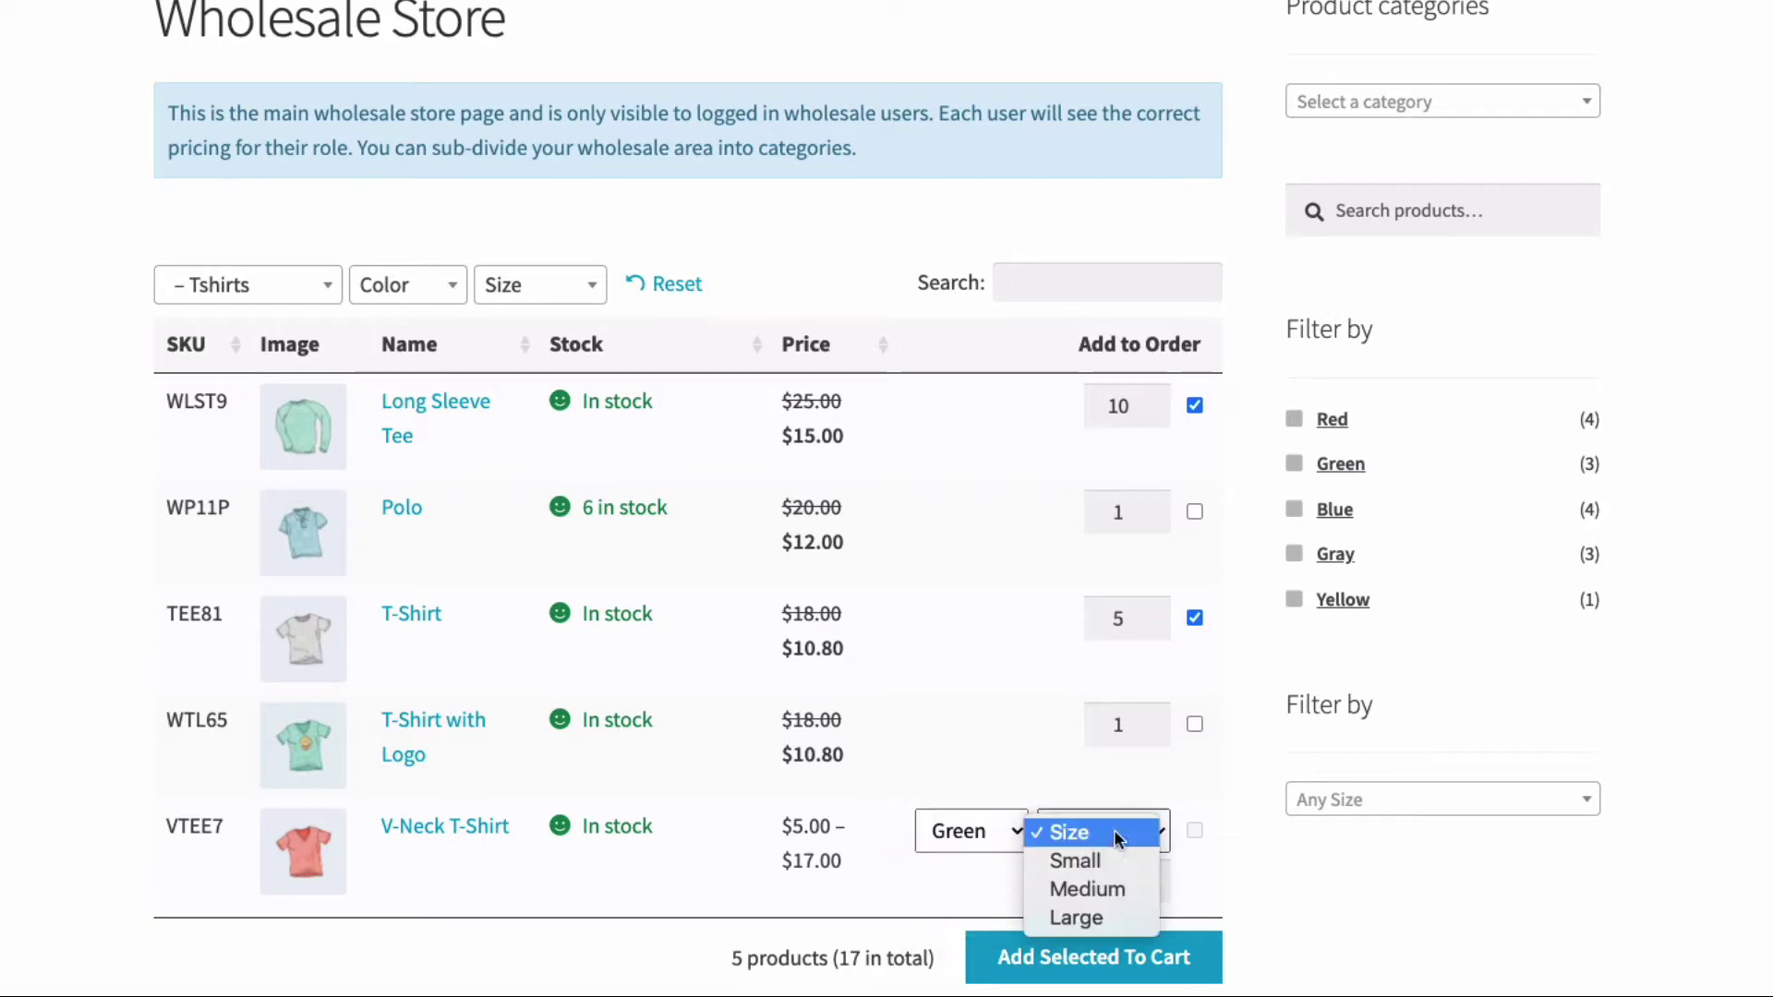
pyautogui.click(1085, 889)
pyautogui.scroll(-1, 1161, 857)
pyautogui.click(1158, 831)
pyautogui.click(1158, 831)
pyautogui.click(1158, 832)
pyautogui.click(1158, 831)
pyautogui.click(1158, 831)
pyautogui.click(1121, 947)
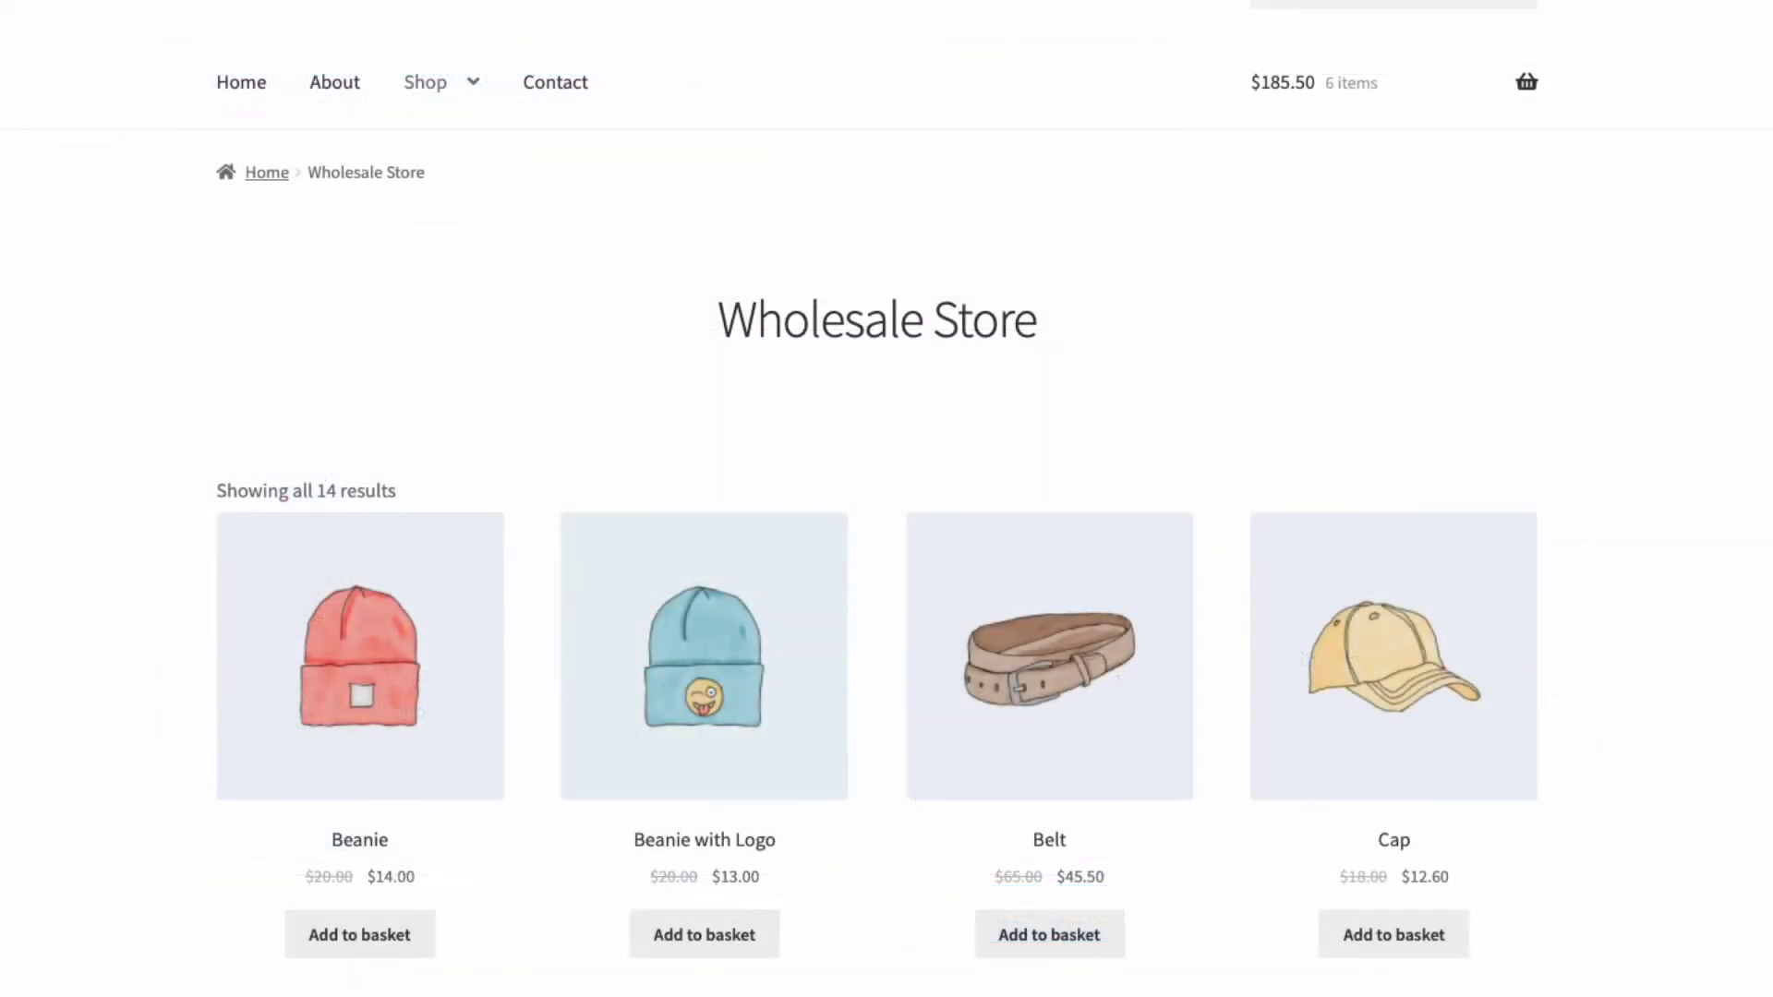
# Open the Hoodie product page from the Wholesale Store grid.
pyautogui.scroll(-4, 886, 499)
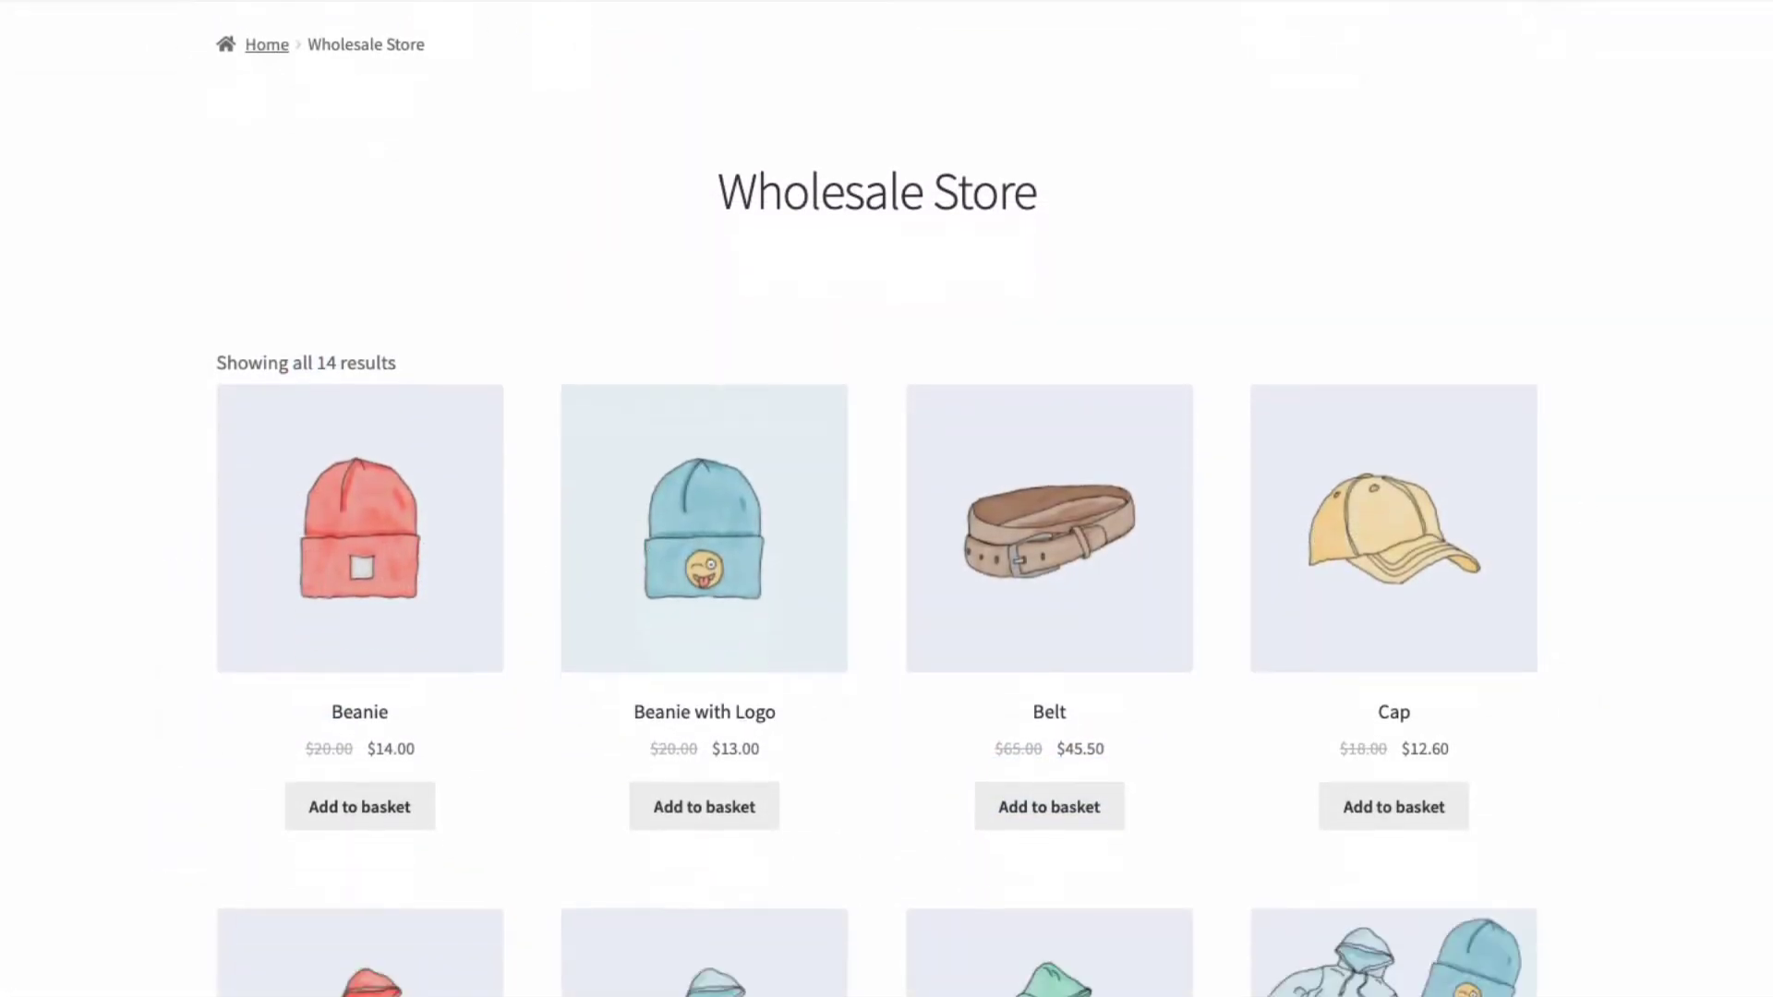
pyautogui.scroll(-3, 887, 498)
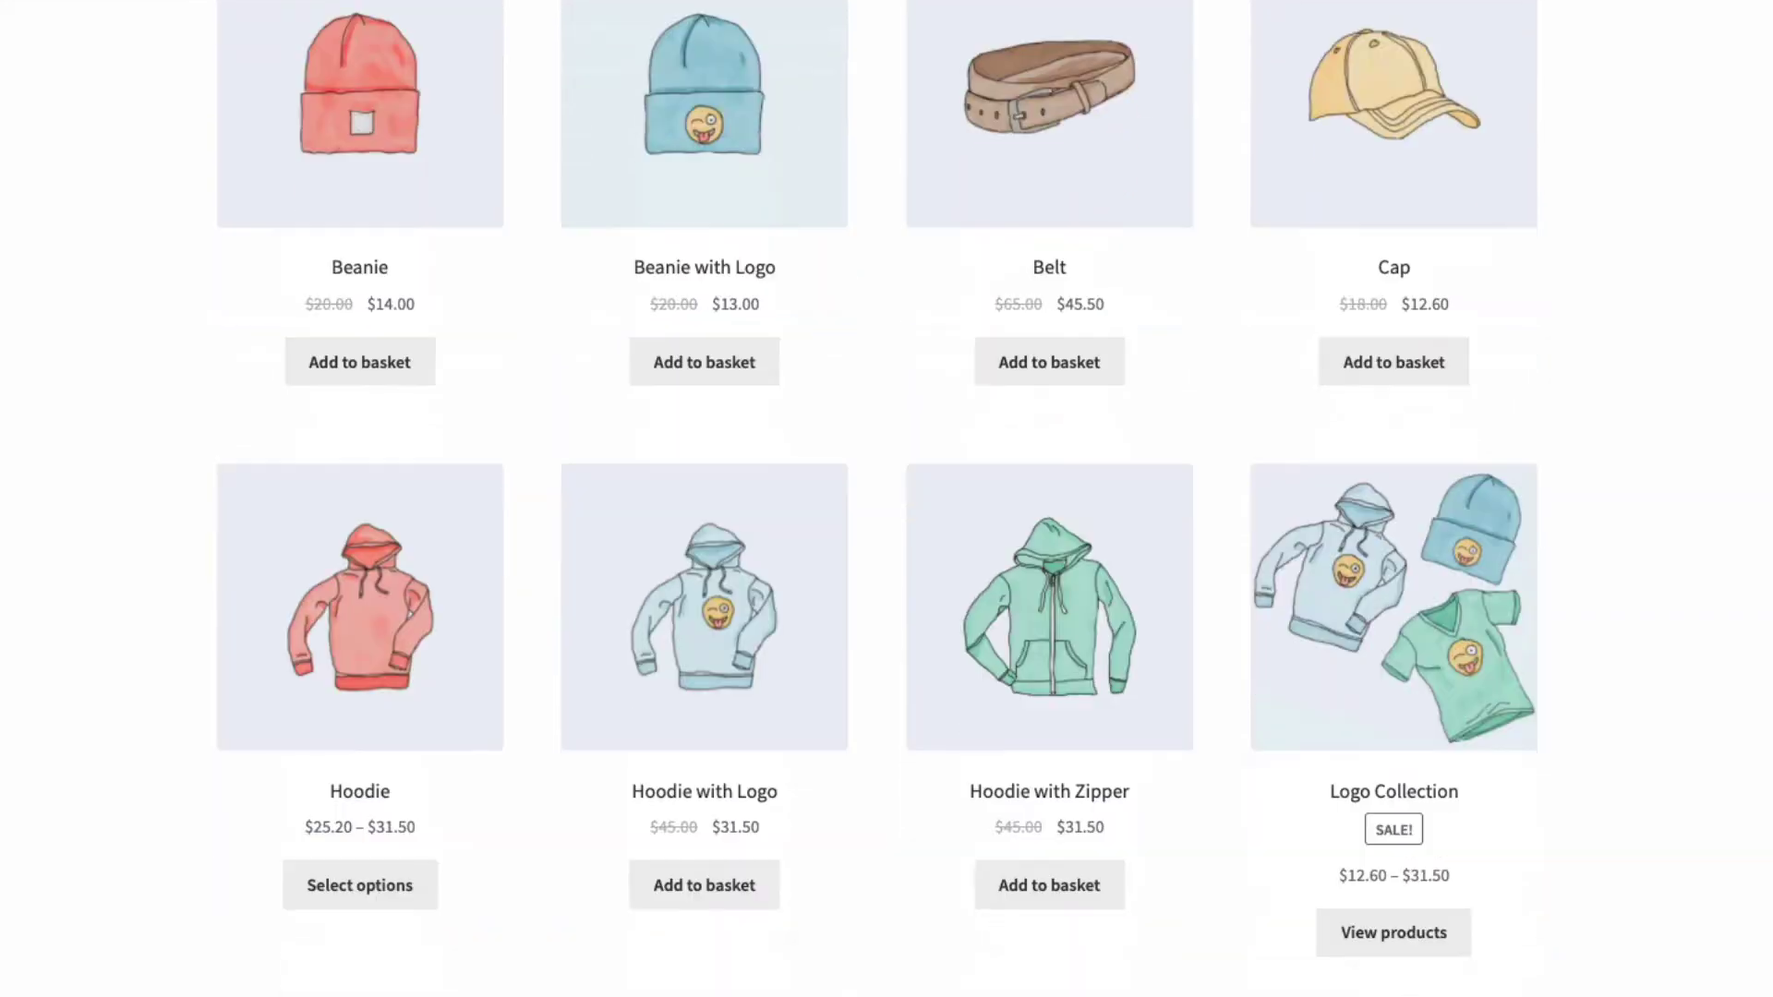
pyautogui.click(374, 617)
# Choose Blue as the Hoodie colour and set the quantity to 4.
pyautogui.click(905, 697)
pyautogui.click(866, 719)
pyautogui.click(869, 861)
pyautogui.click(855, 854)
pyautogui.click(856, 855)
pyautogui.click(855, 854)
pyautogui.click(1110, 649)
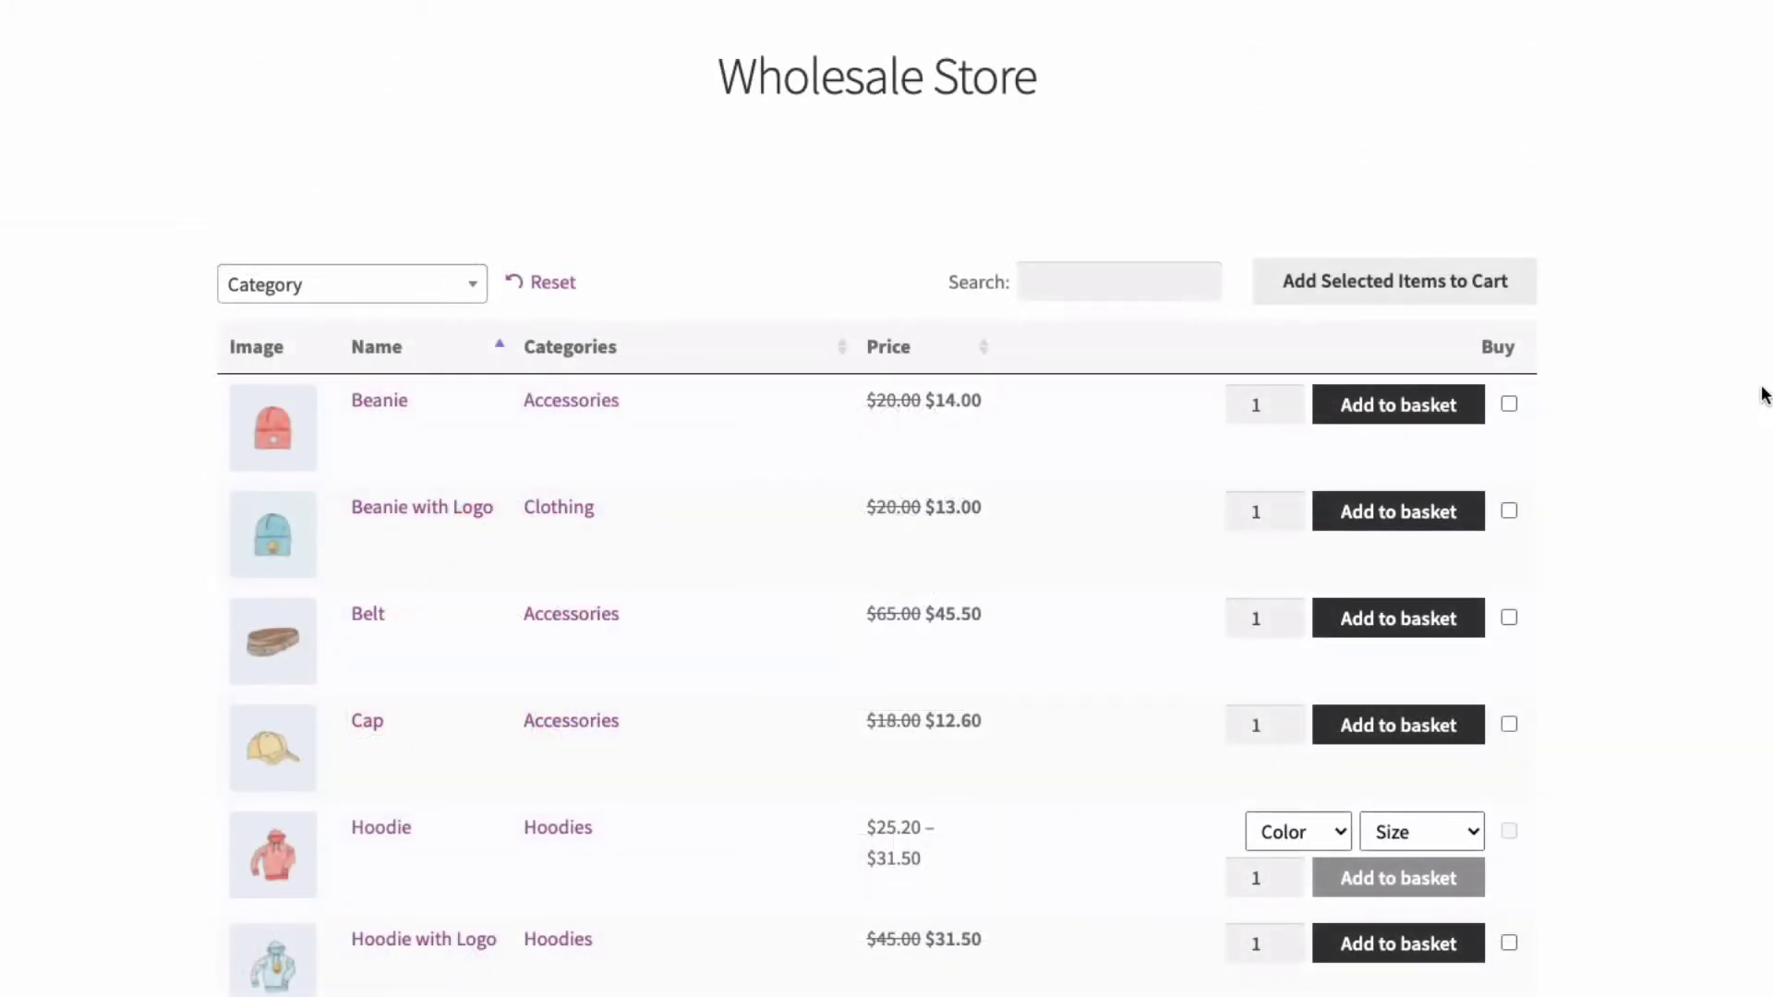
# Tick Beanie with Logo and set its quantity to 6.
pyautogui.scroll(-3, 1761, 392)
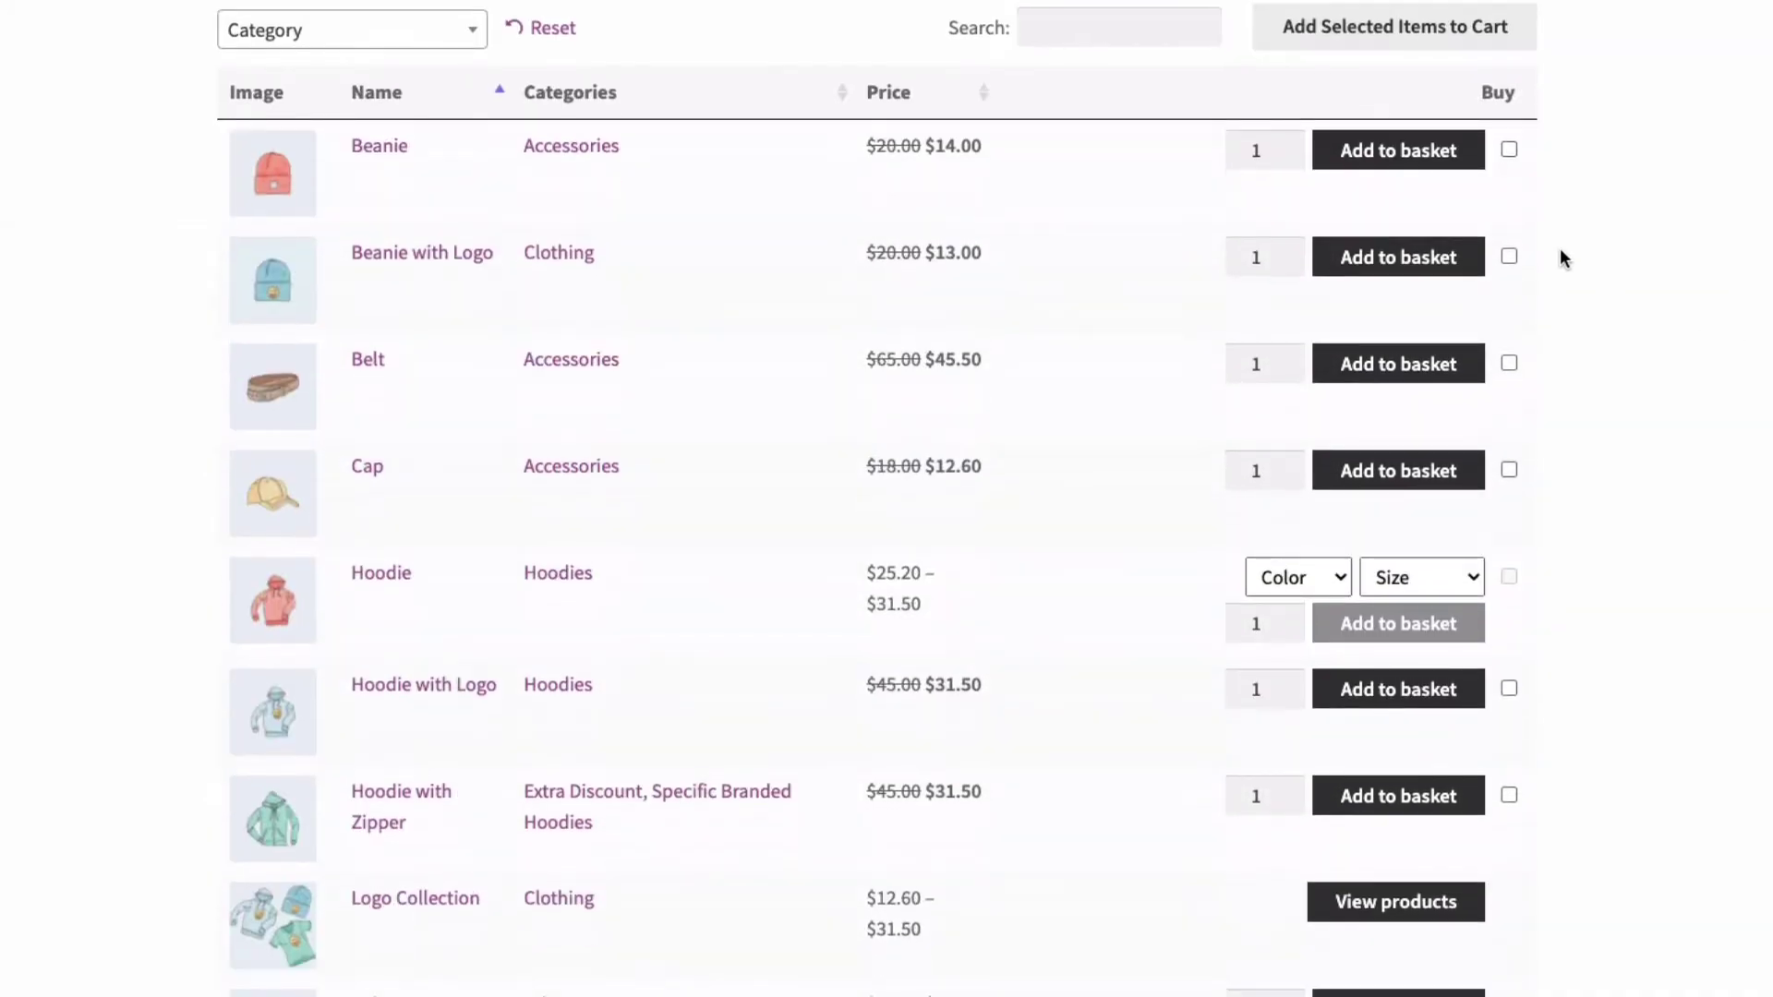
pyautogui.click(1509, 256)
pyautogui.click(1290, 255)
pyautogui.click(1292, 251)
pyautogui.click(1292, 252)
pyautogui.click(1292, 251)
pyautogui.click(1292, 251)
pyautogui.click(1292, 252)
# Set the Hoodie row to Small, Blue, with quantity 6.
pyautogui.click(1395, 577)
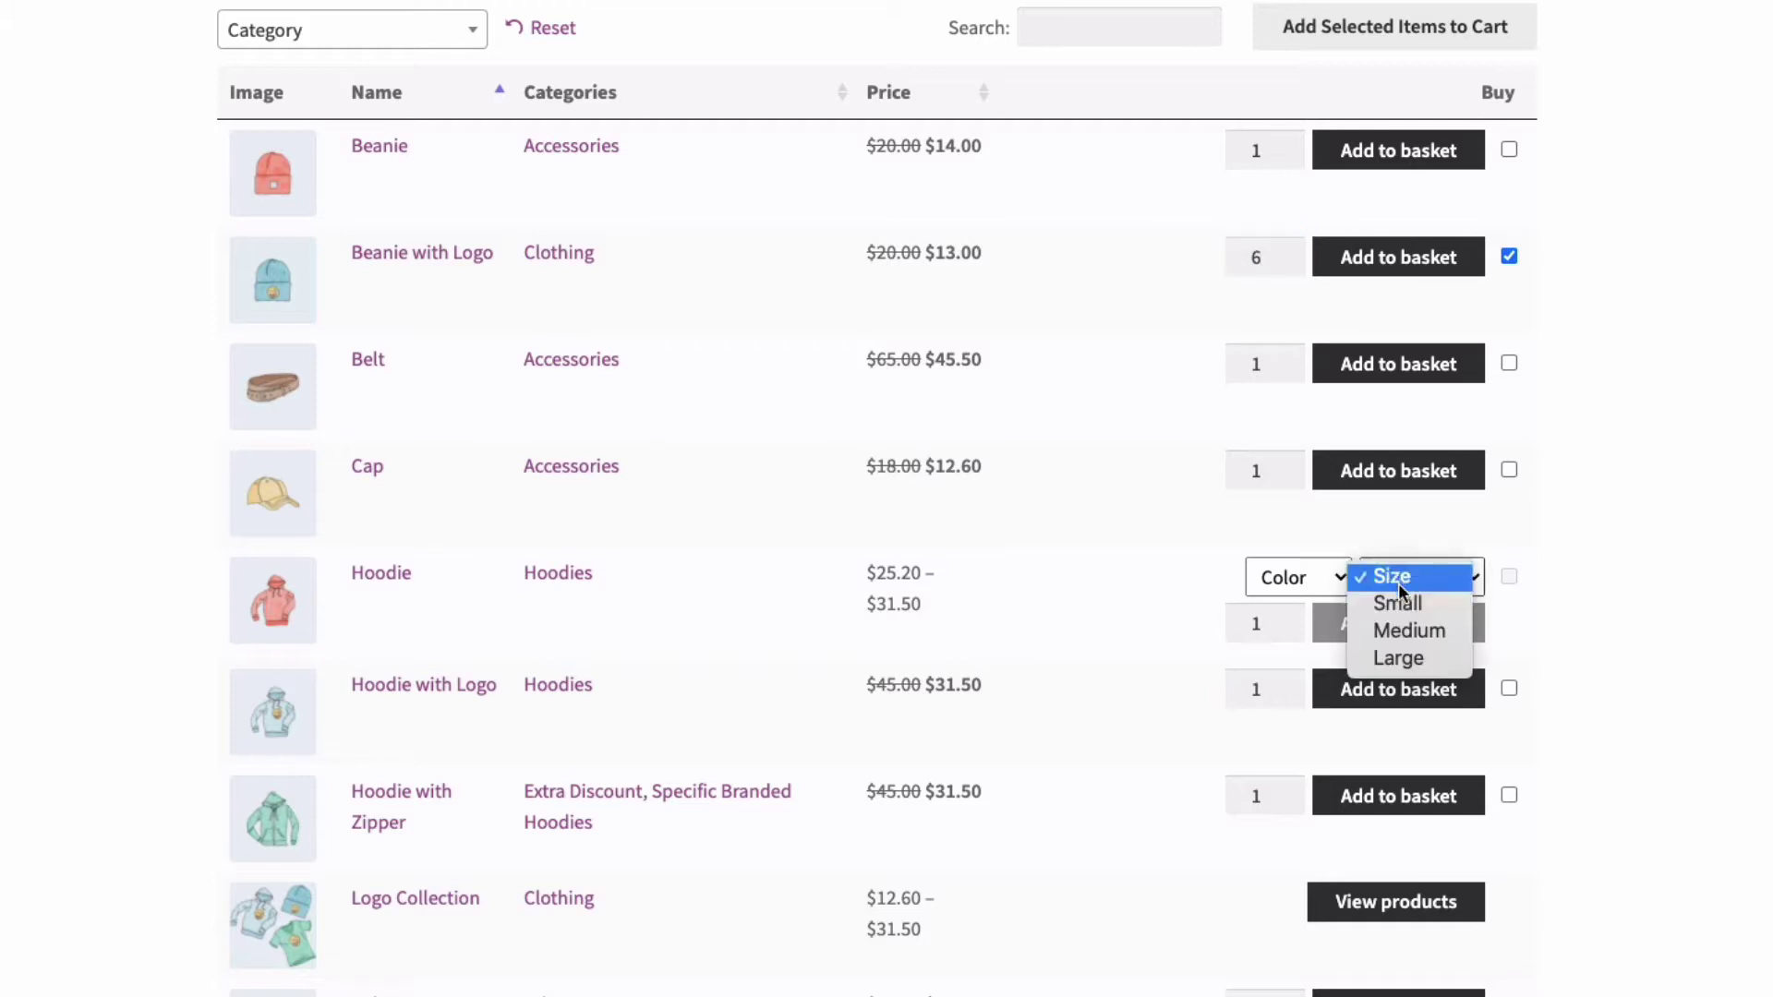
pyautogui.click(1394, 602)
pyautogui.click(1293, 578)
pyautogui.click(1276, 605)
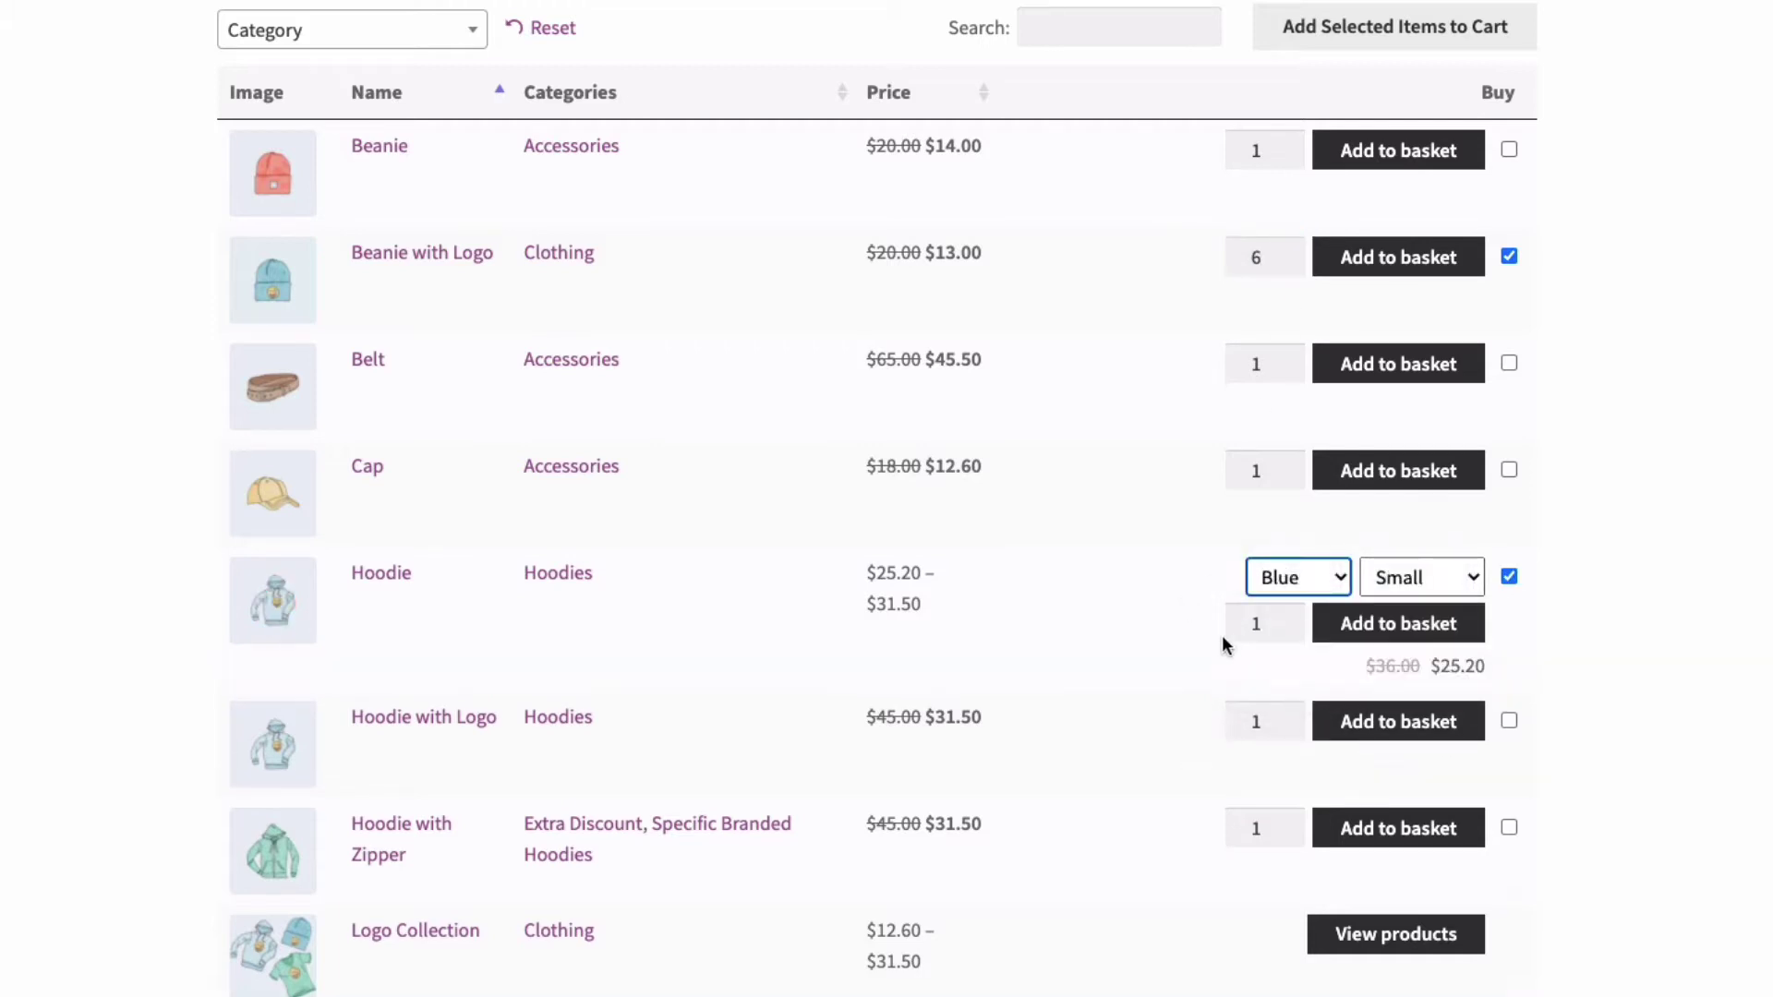
pyautogui.click(1287, 623)
pyautogui.click(1292, 617)
pyautogui.click(1293, 618)
pyautogui.click(1292, 618)
pyautogui.click(1292, 618)
pyautogui.click(1292, 618)
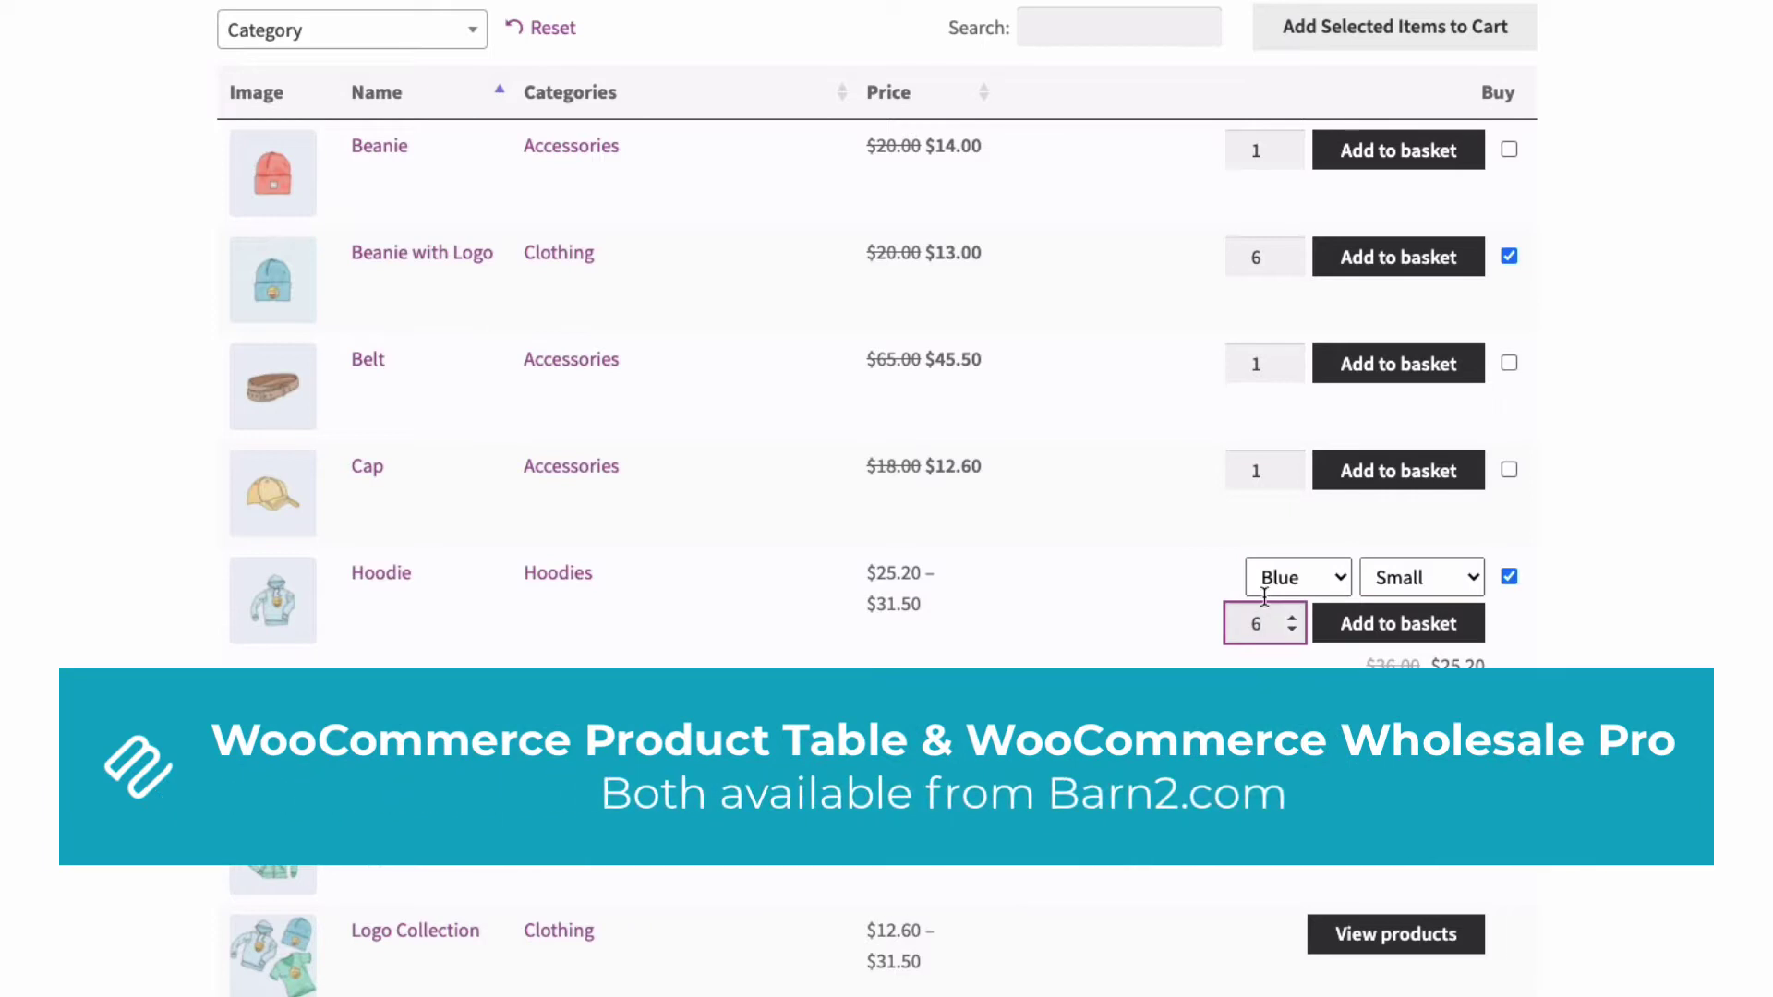
# Add the selected items to the basket.
pyautogui.scroll(2, 1227, 506)
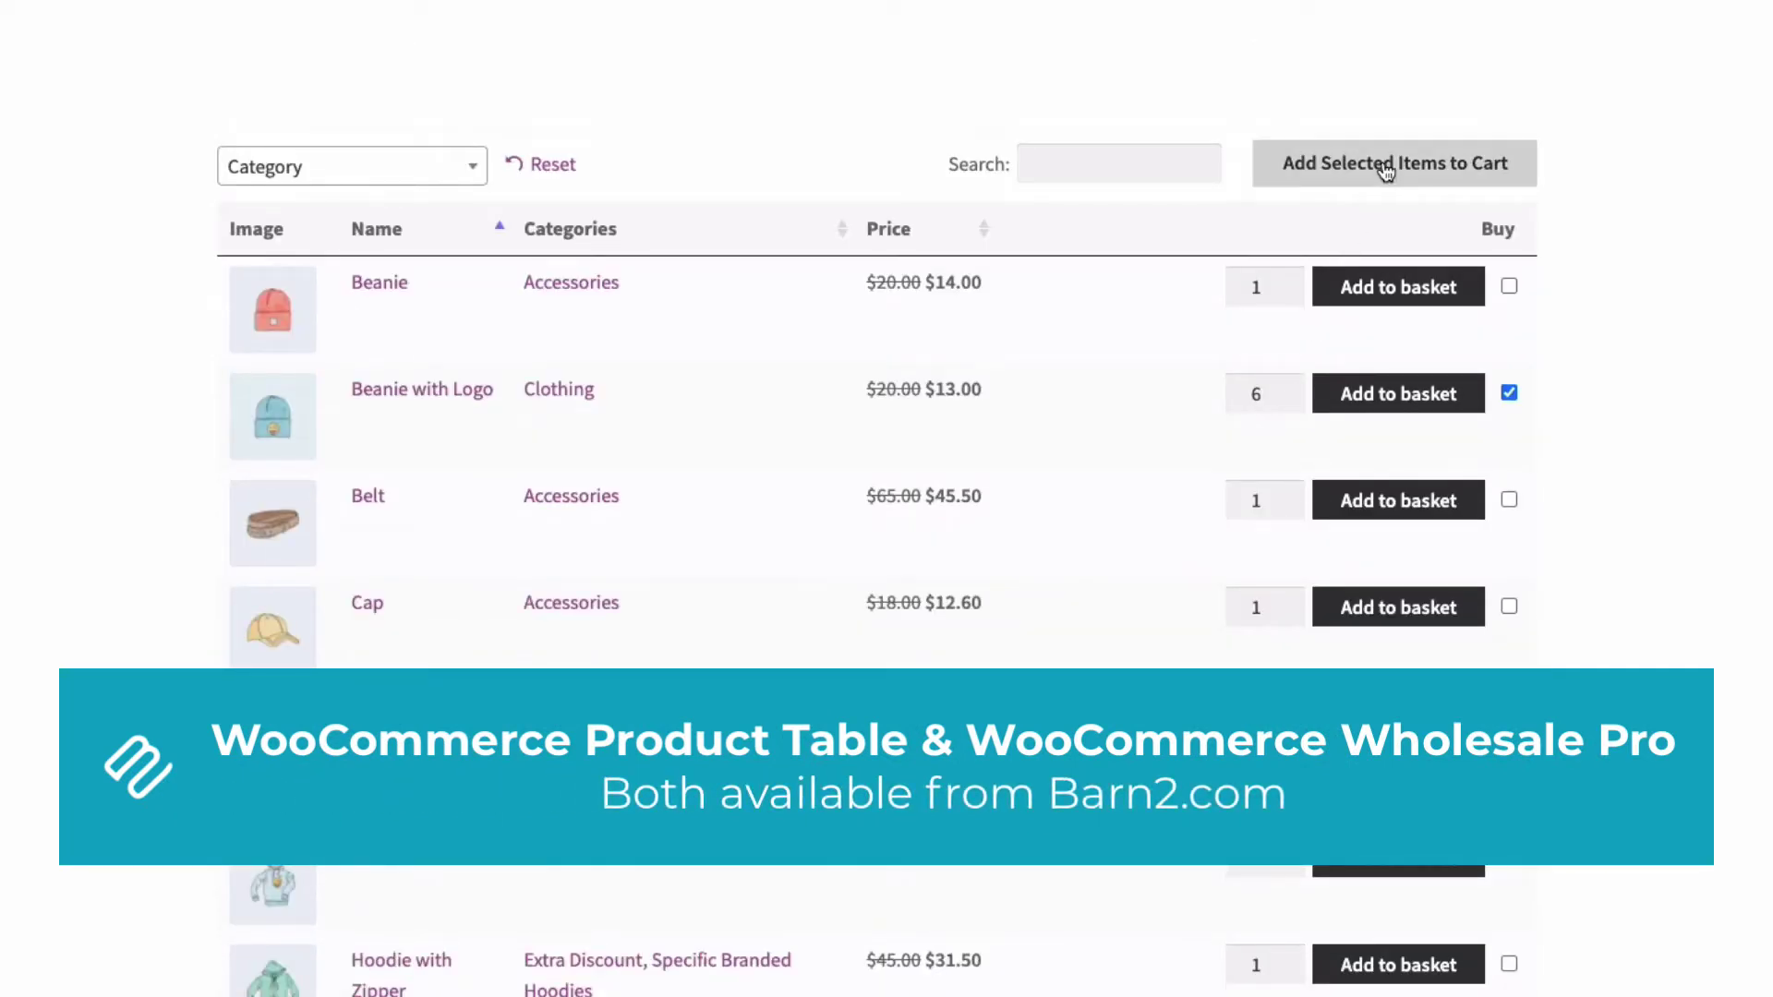
pyautogui.click(1385, 166)
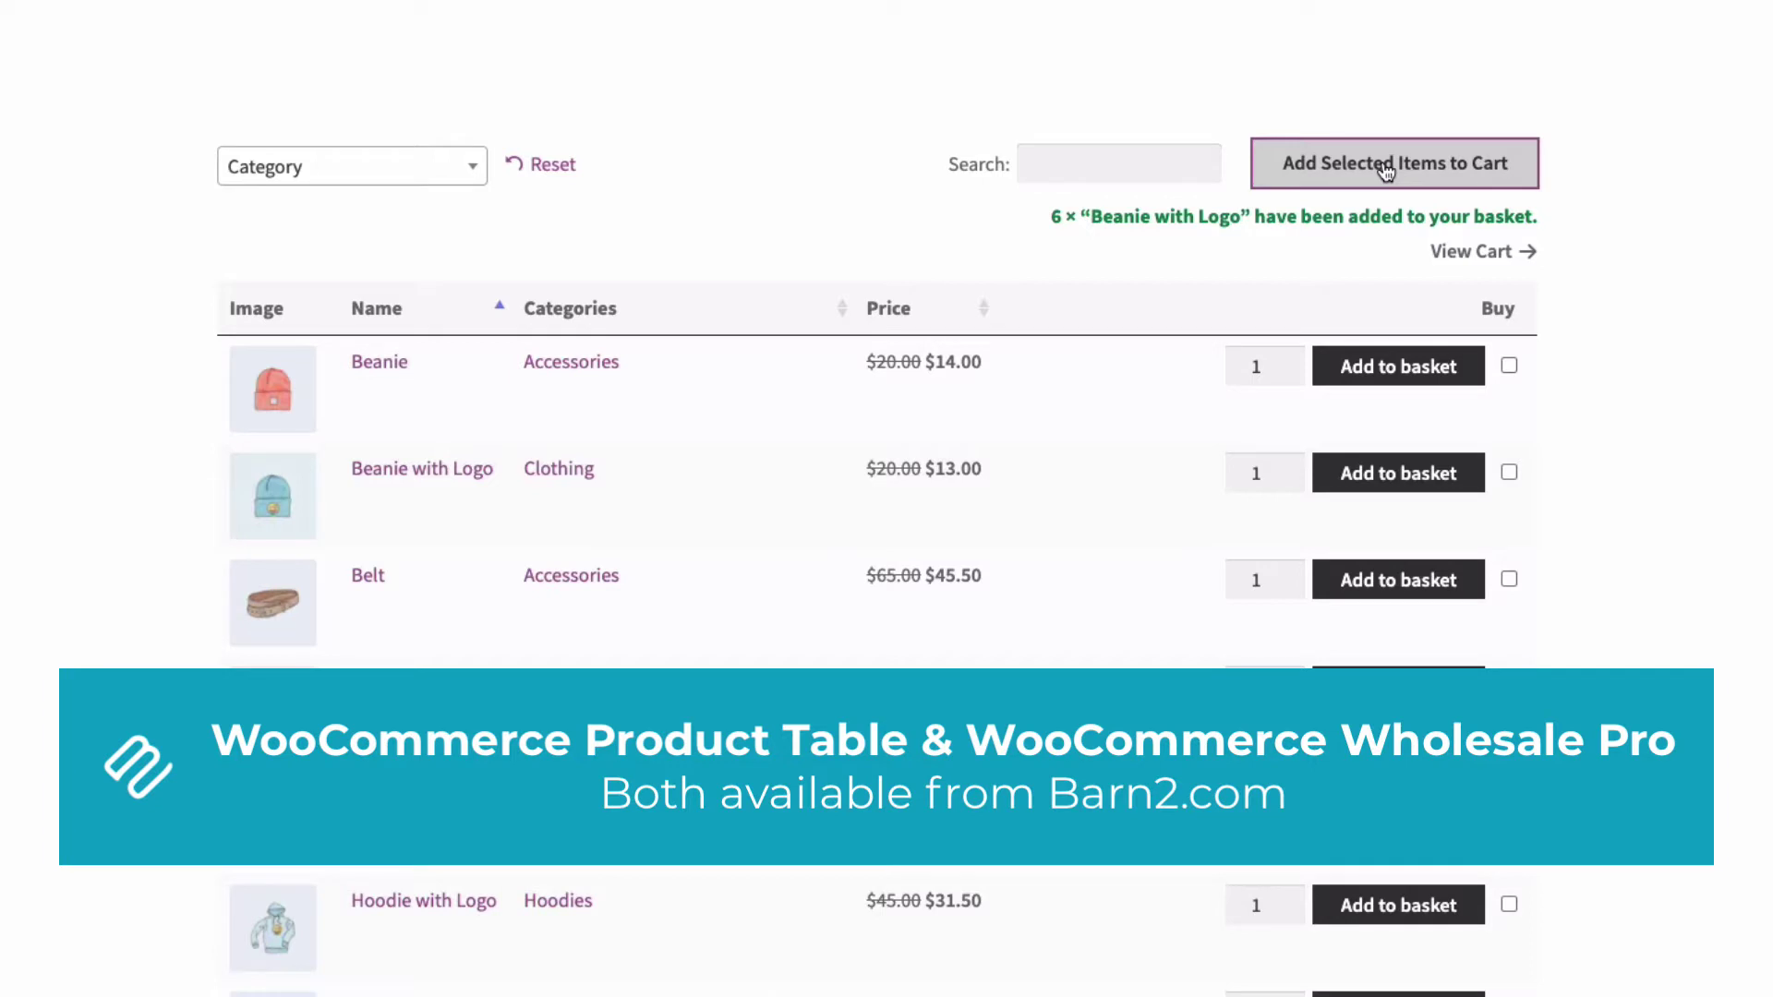
pyautogui.scroll(-5, 1087, 457)
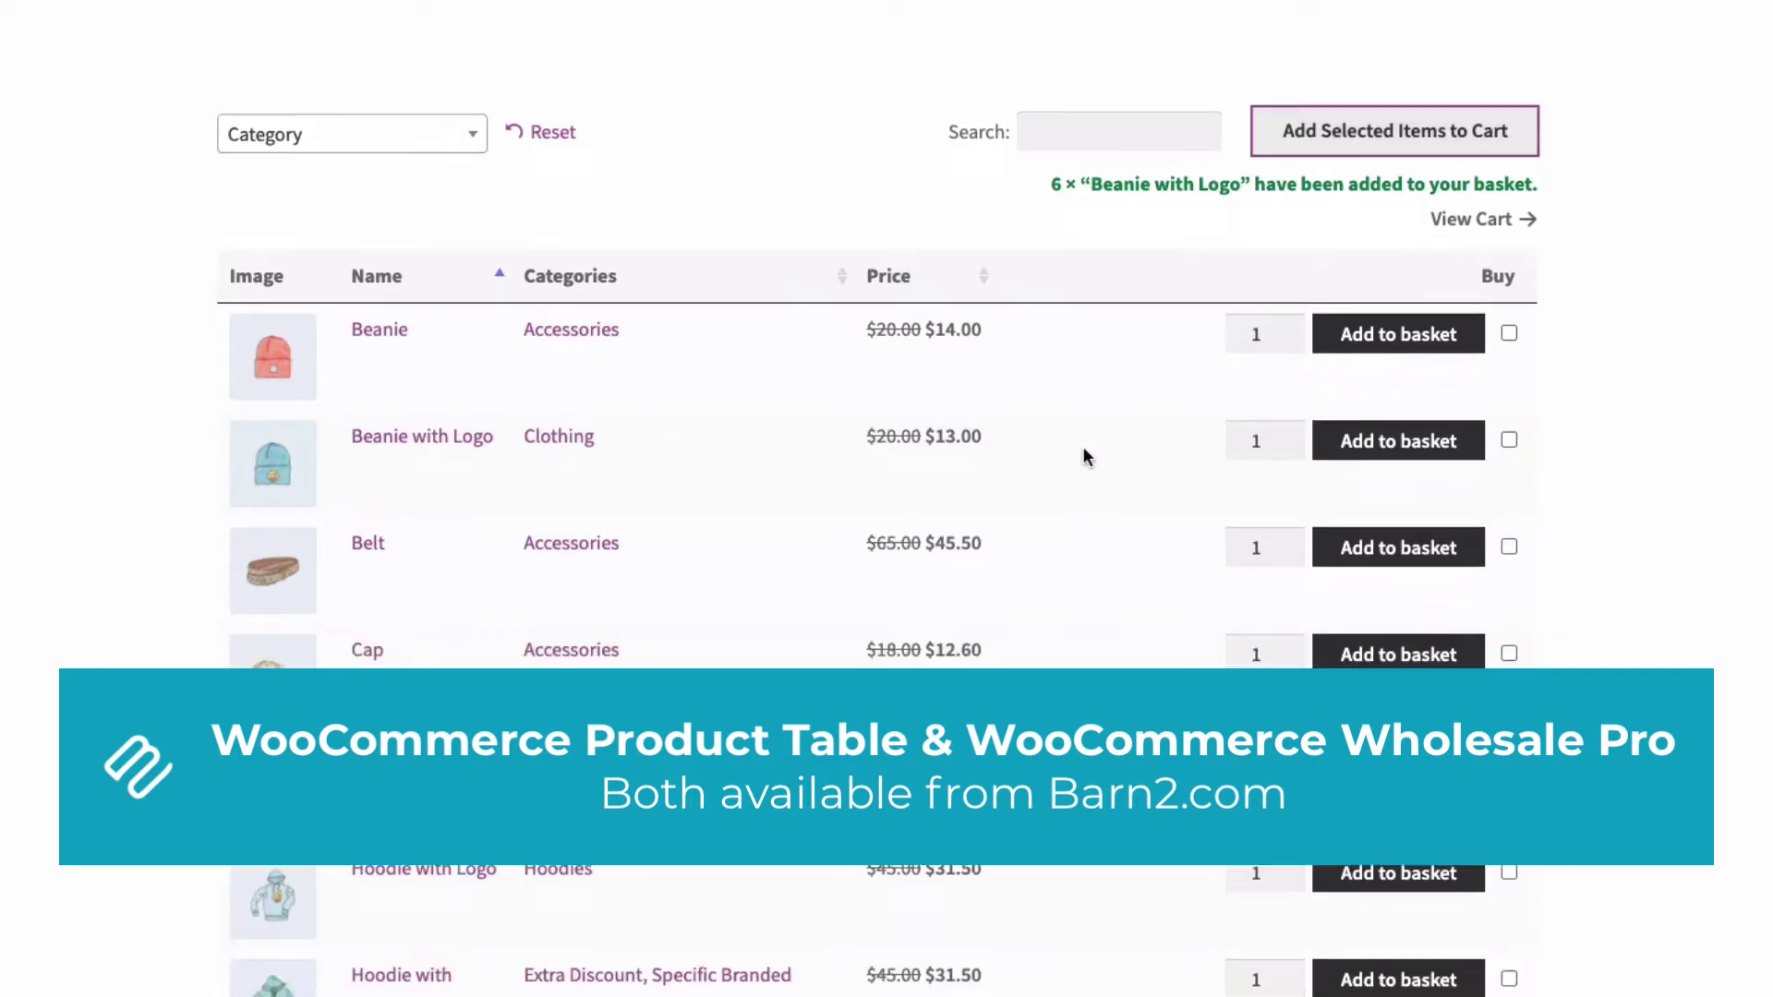
pyautogui.scroll(-3, 1087, 457)
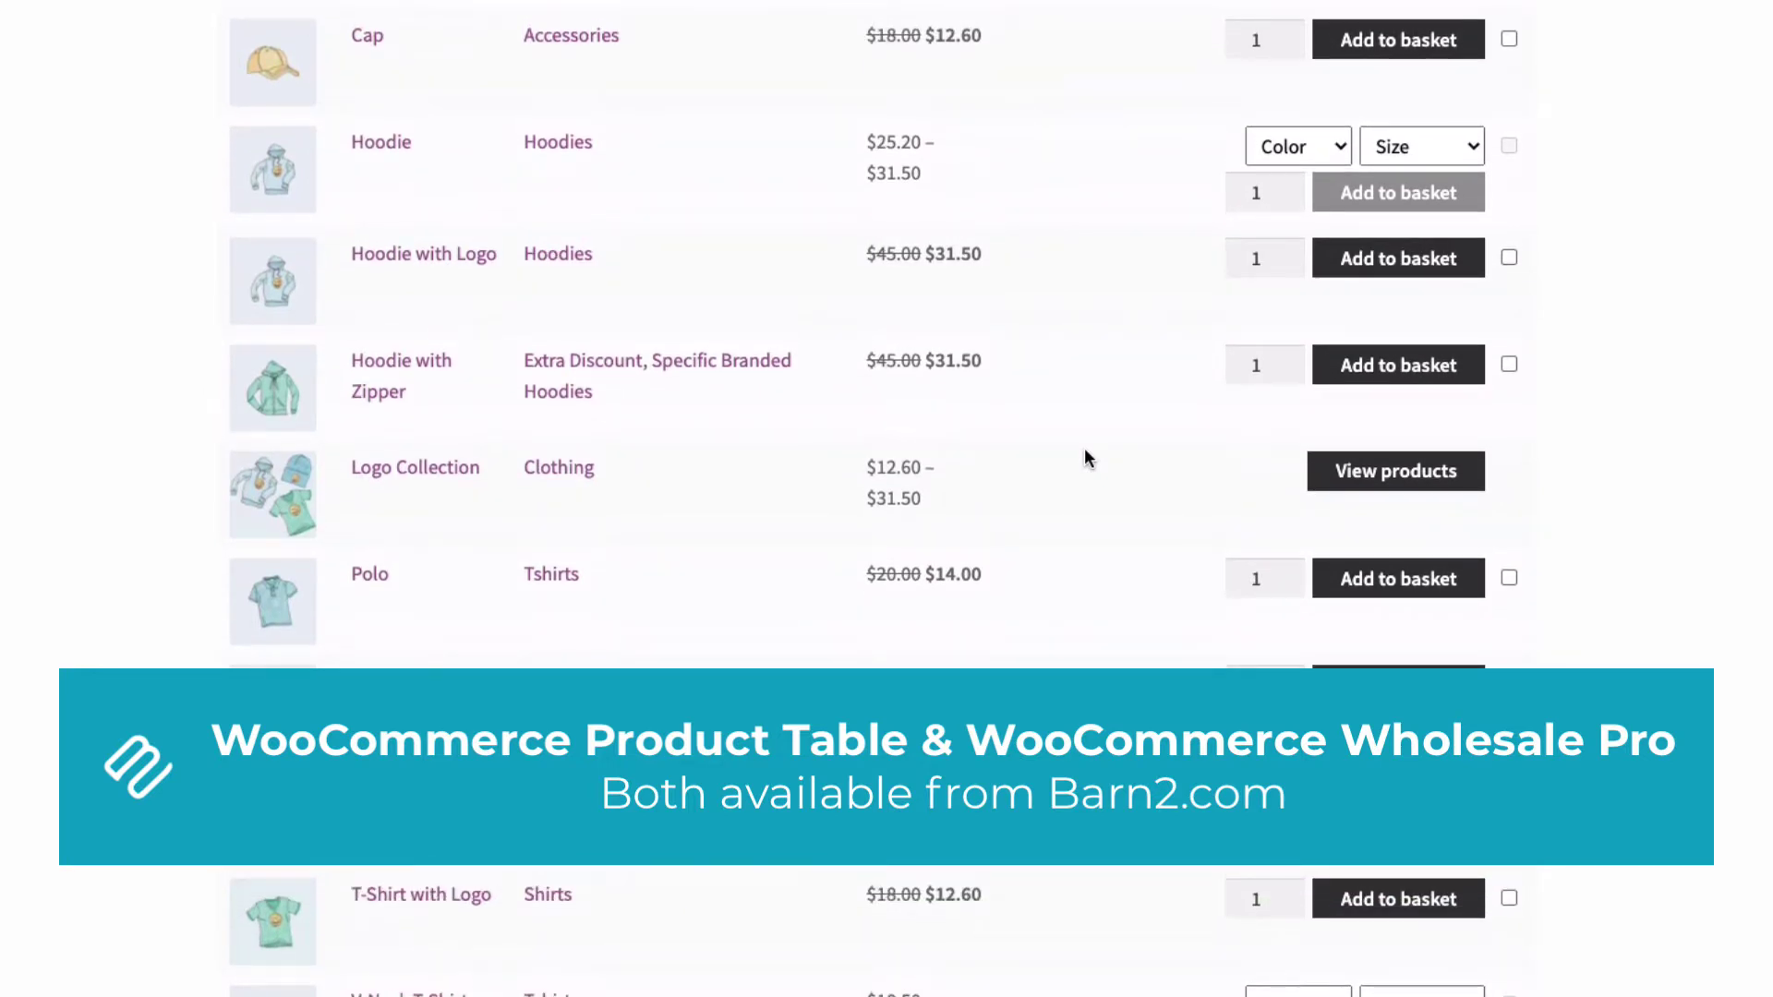
pyautogui.scroll(3, 1088, 457)
pyautogui.scroll(5, 1087, 456)
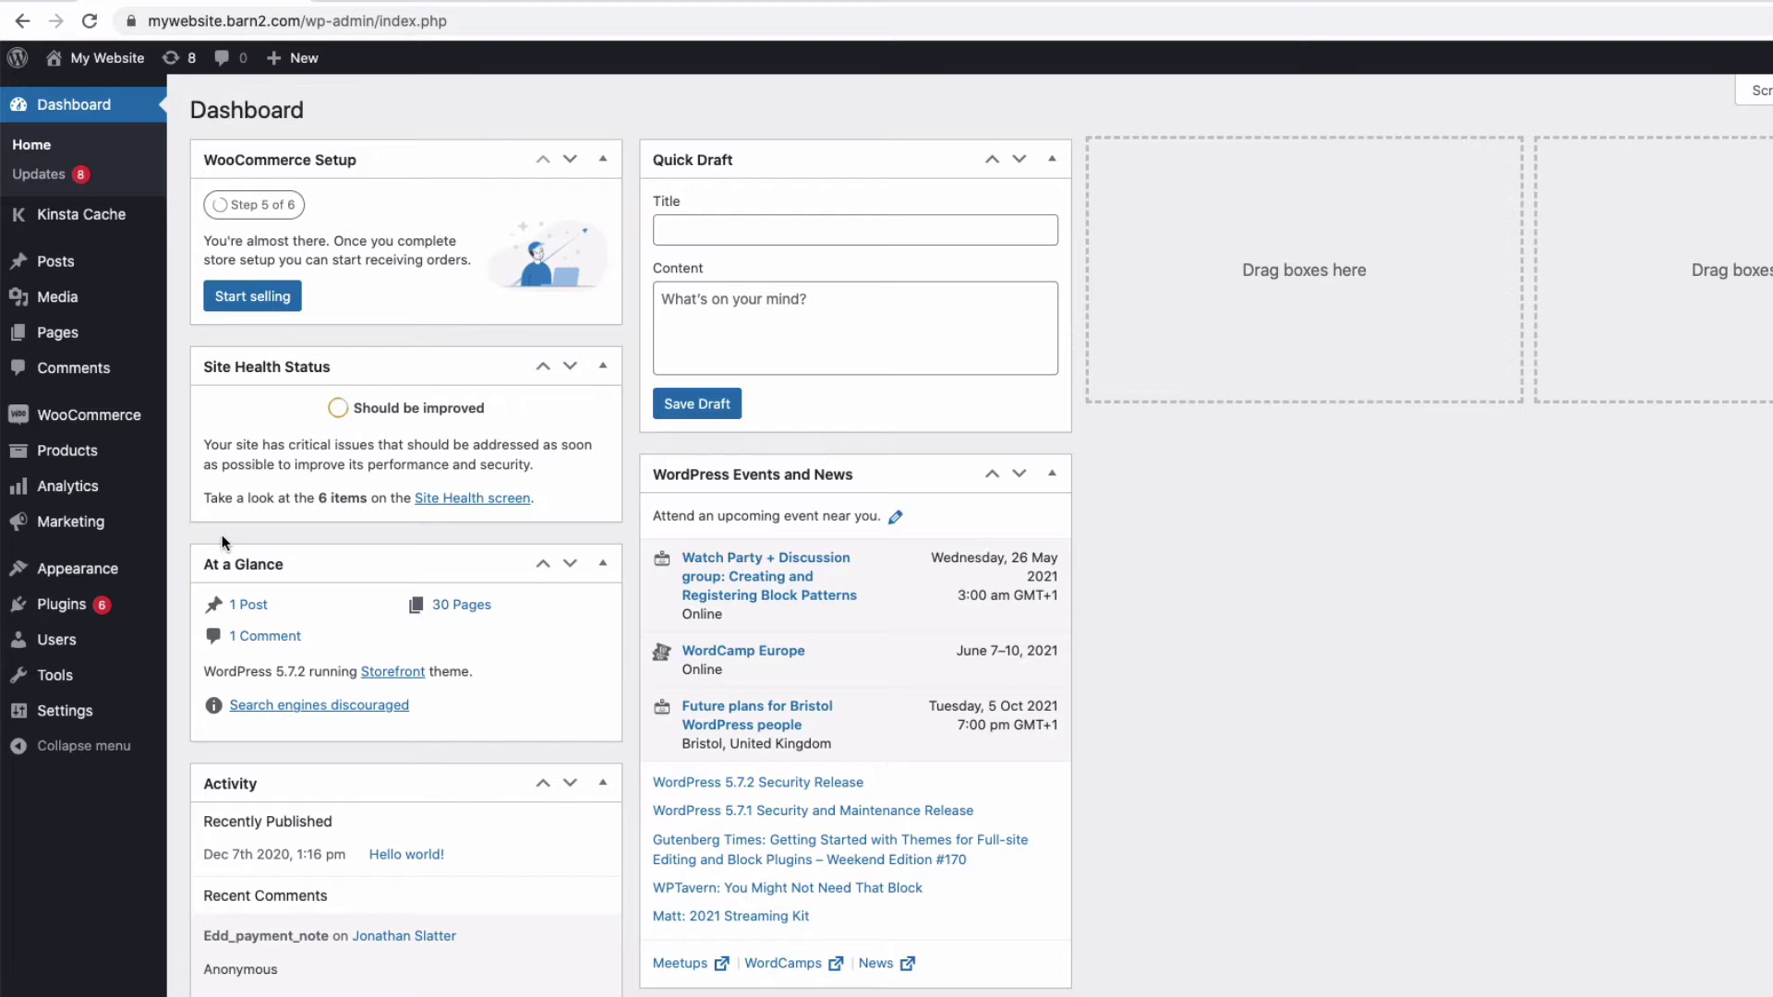
# Show the Upload Plugin panel on the Plugins > Add New page.
pyautogui.moveTo(74, 606)
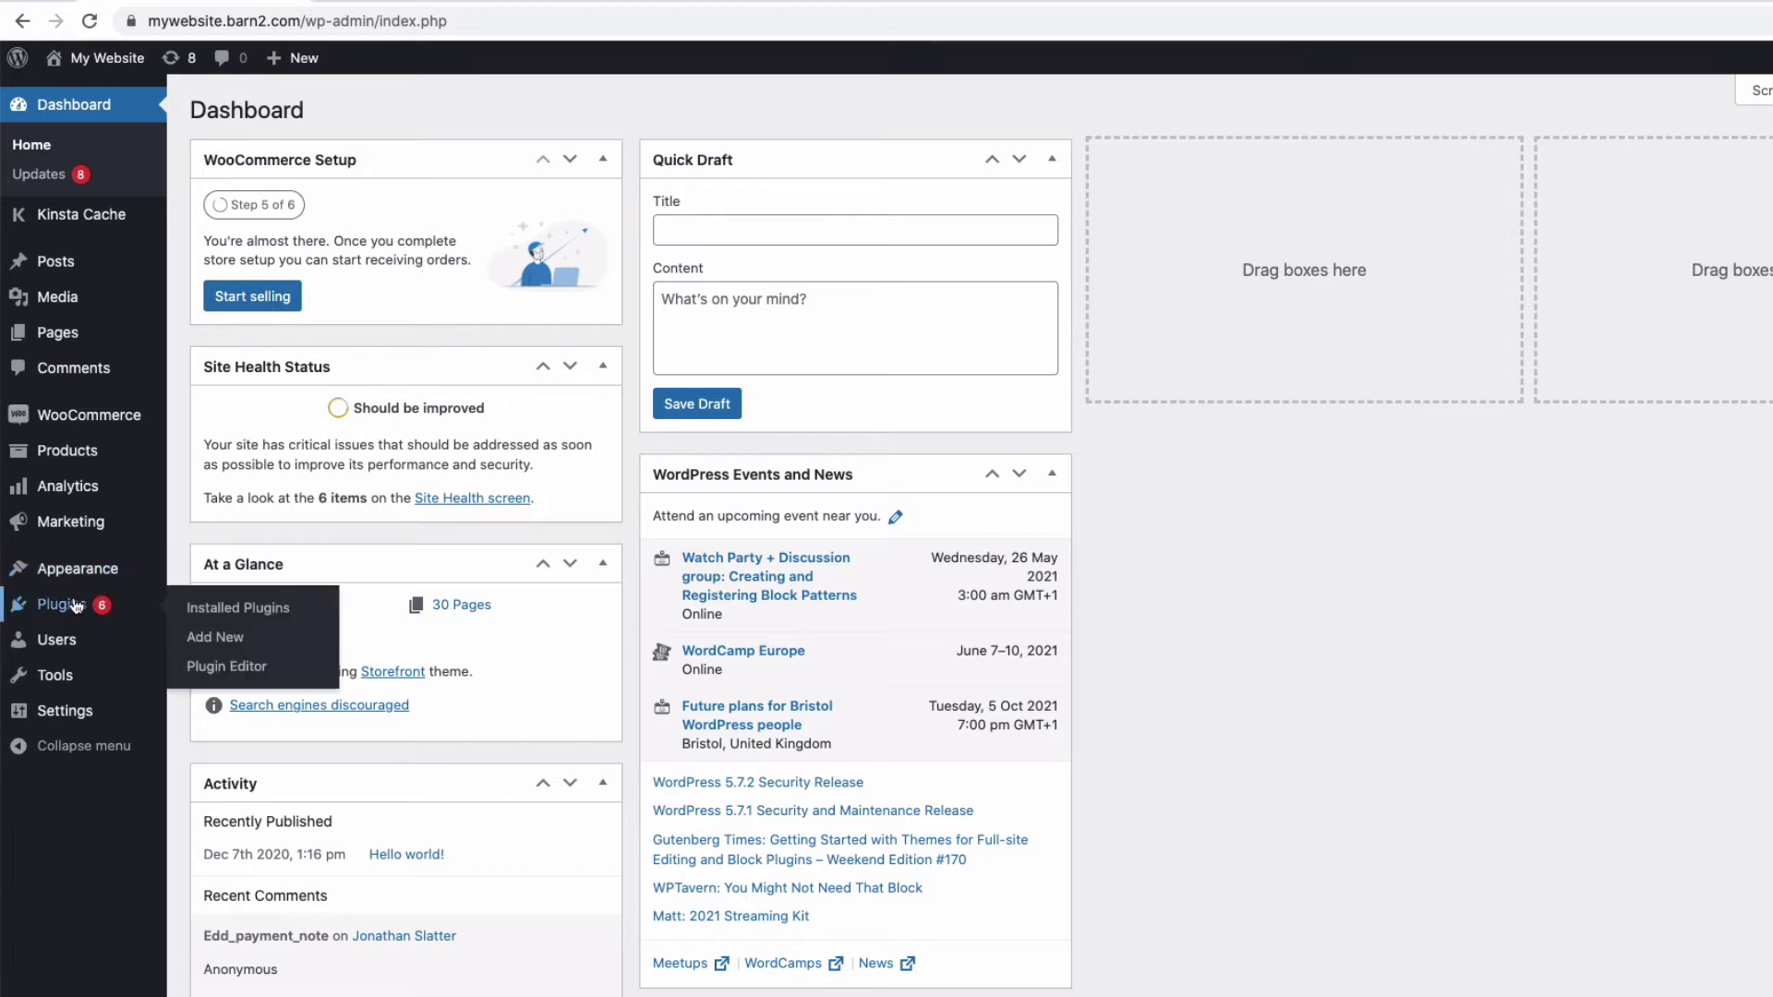
pyautogui.click(205, 638)
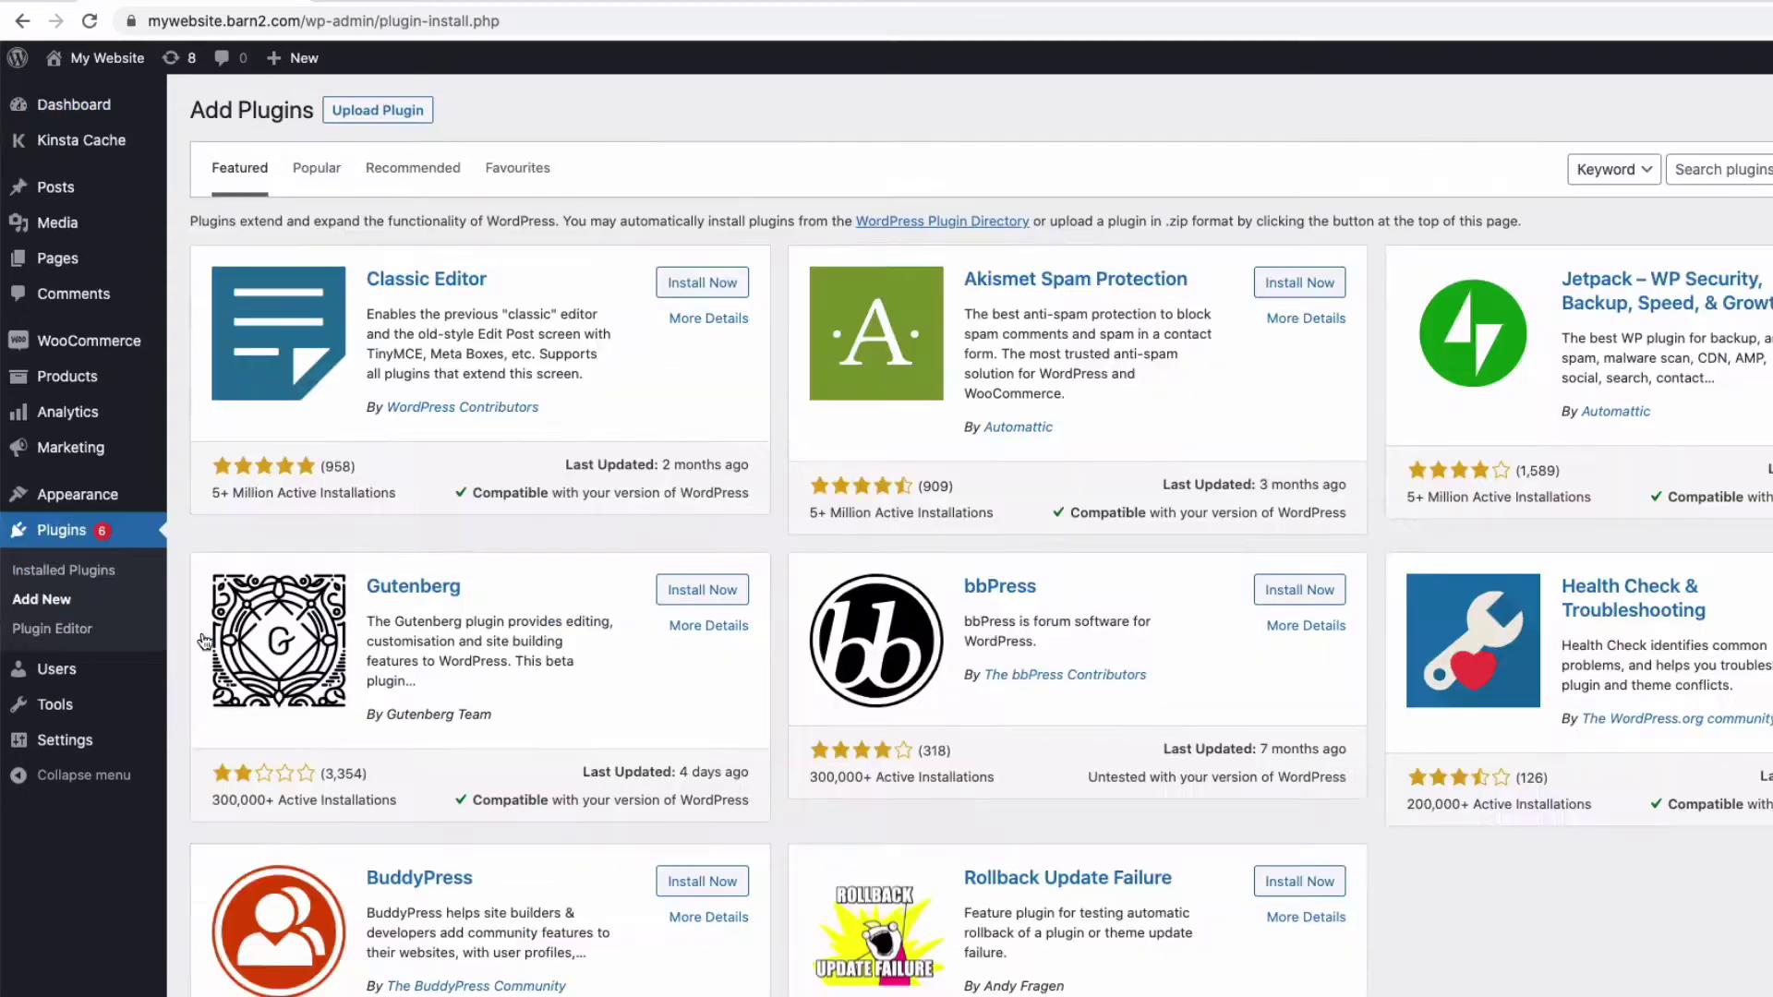
pyautogui.click(377, 110)
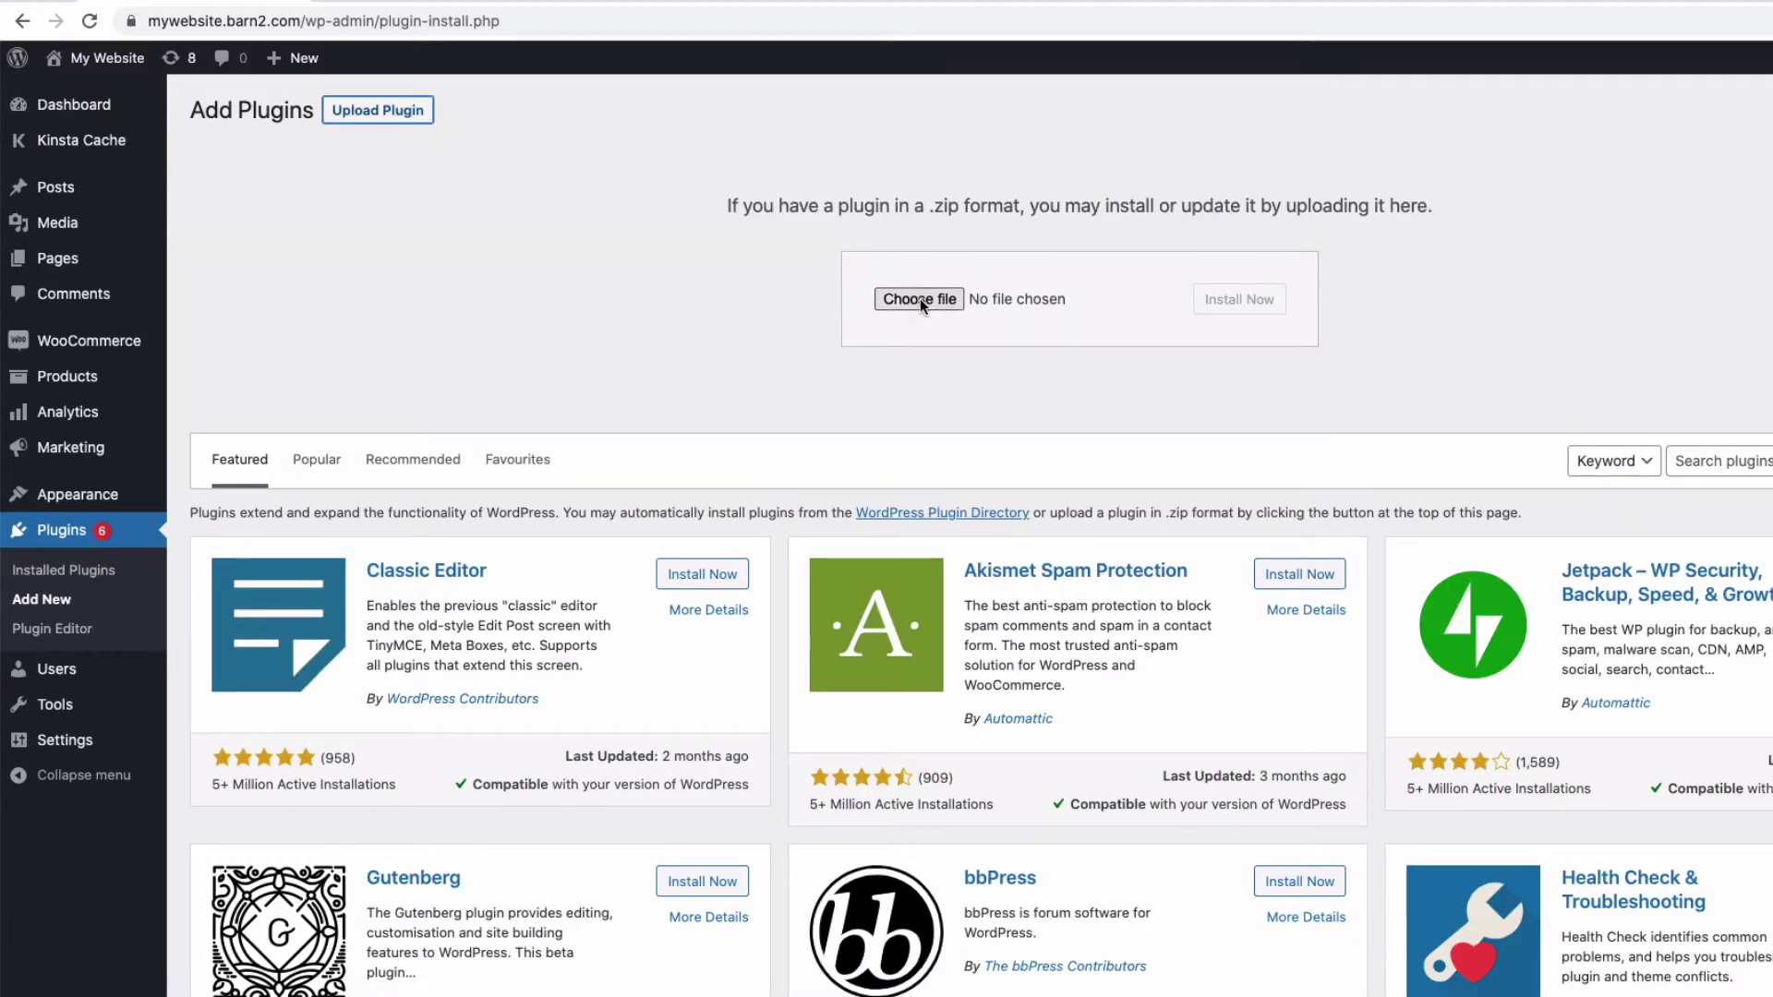
# Open WooCommerce Wholesale Pro's Settings from the Installed Plugins list.
pyautogui.click(82, 533)
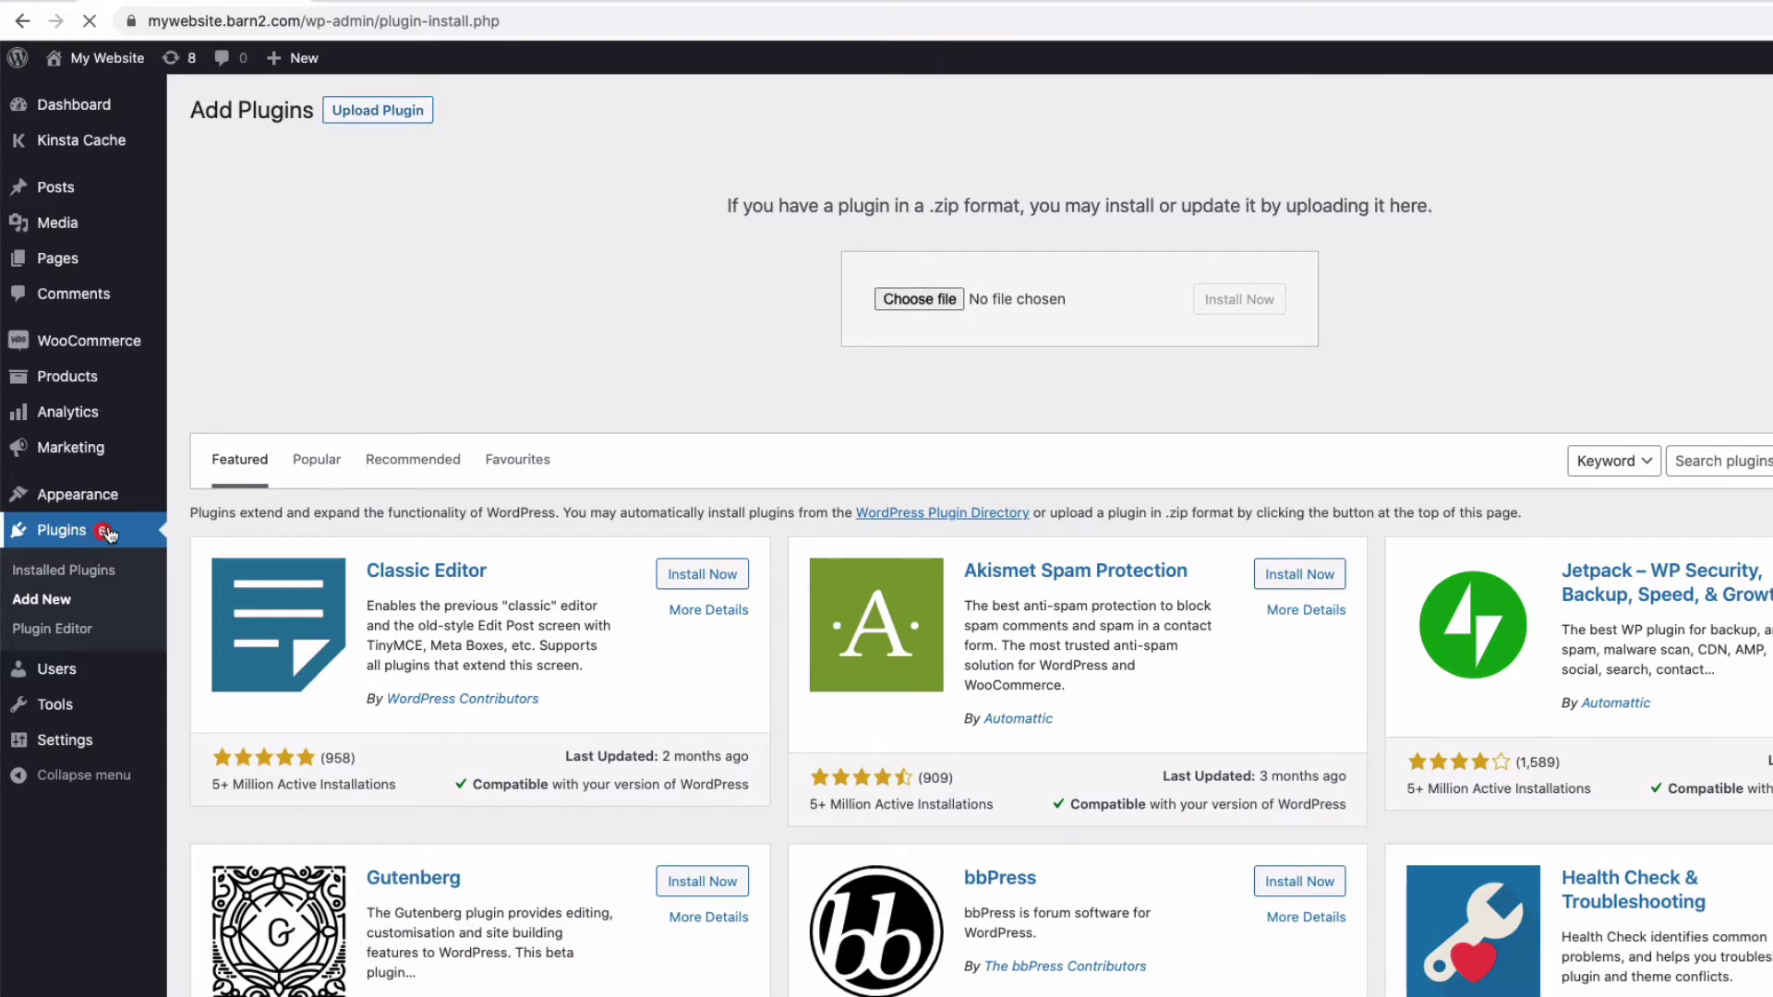
pyautogui.scroll(-15, 268, 518)
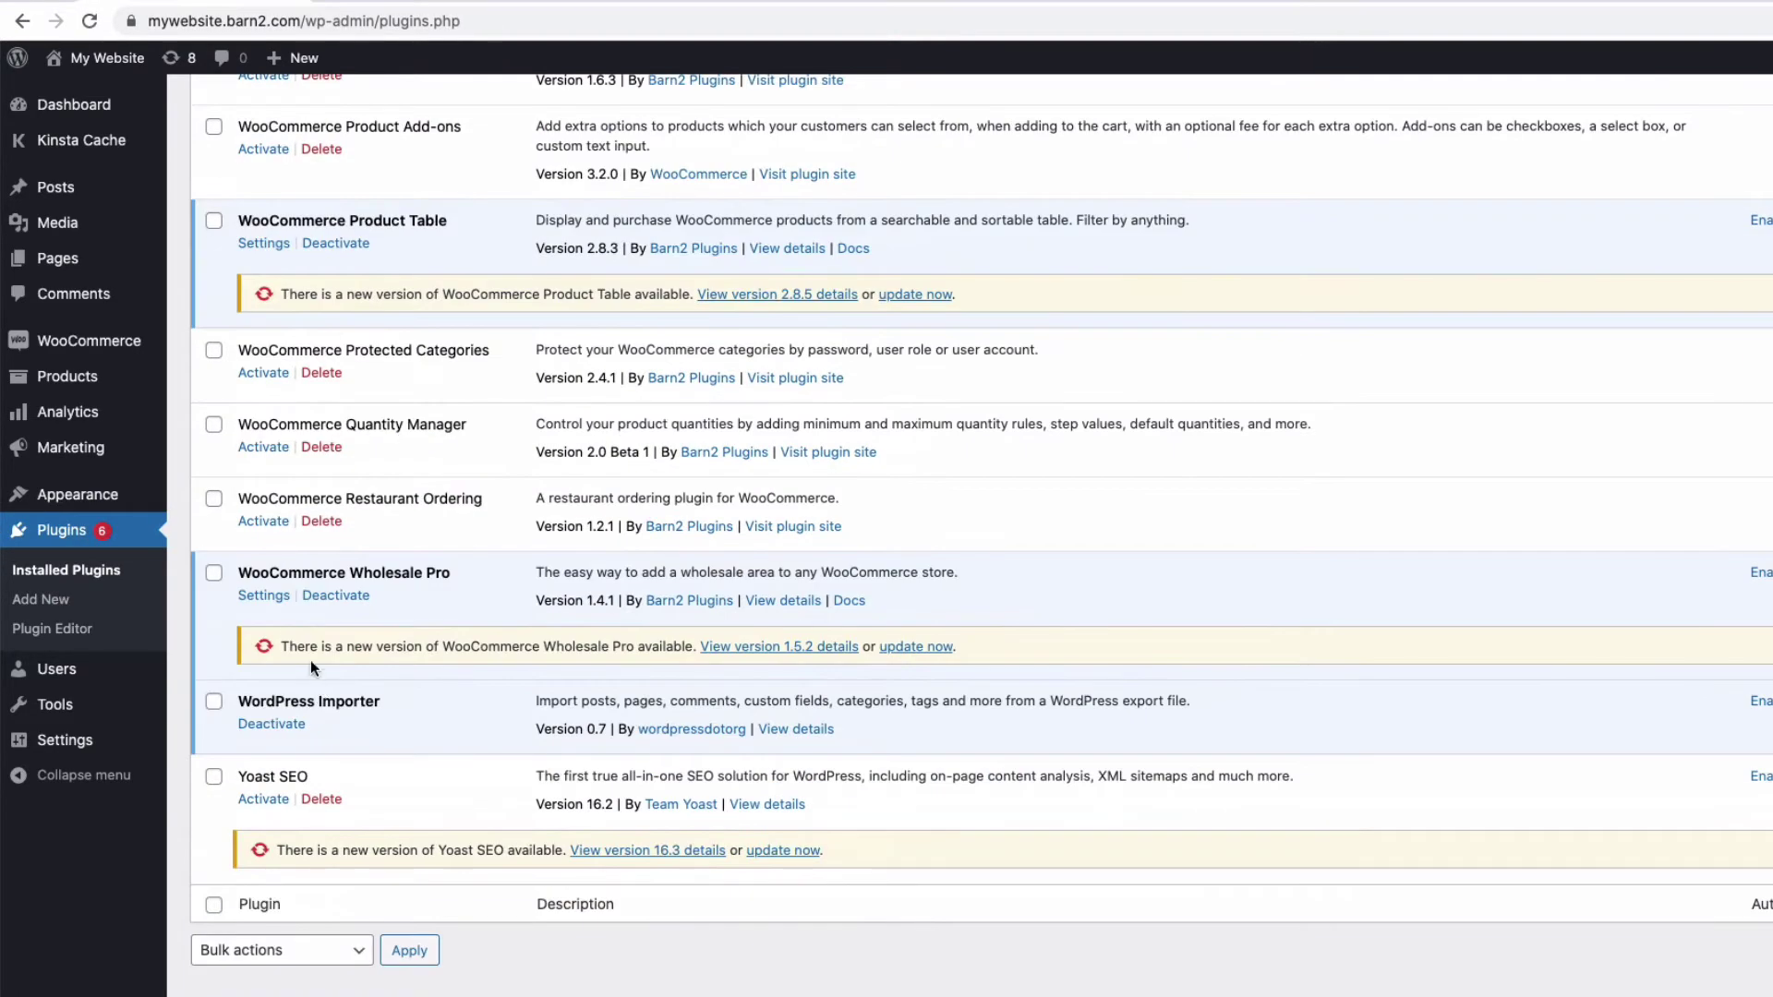
pyautogui.click(265, 595)
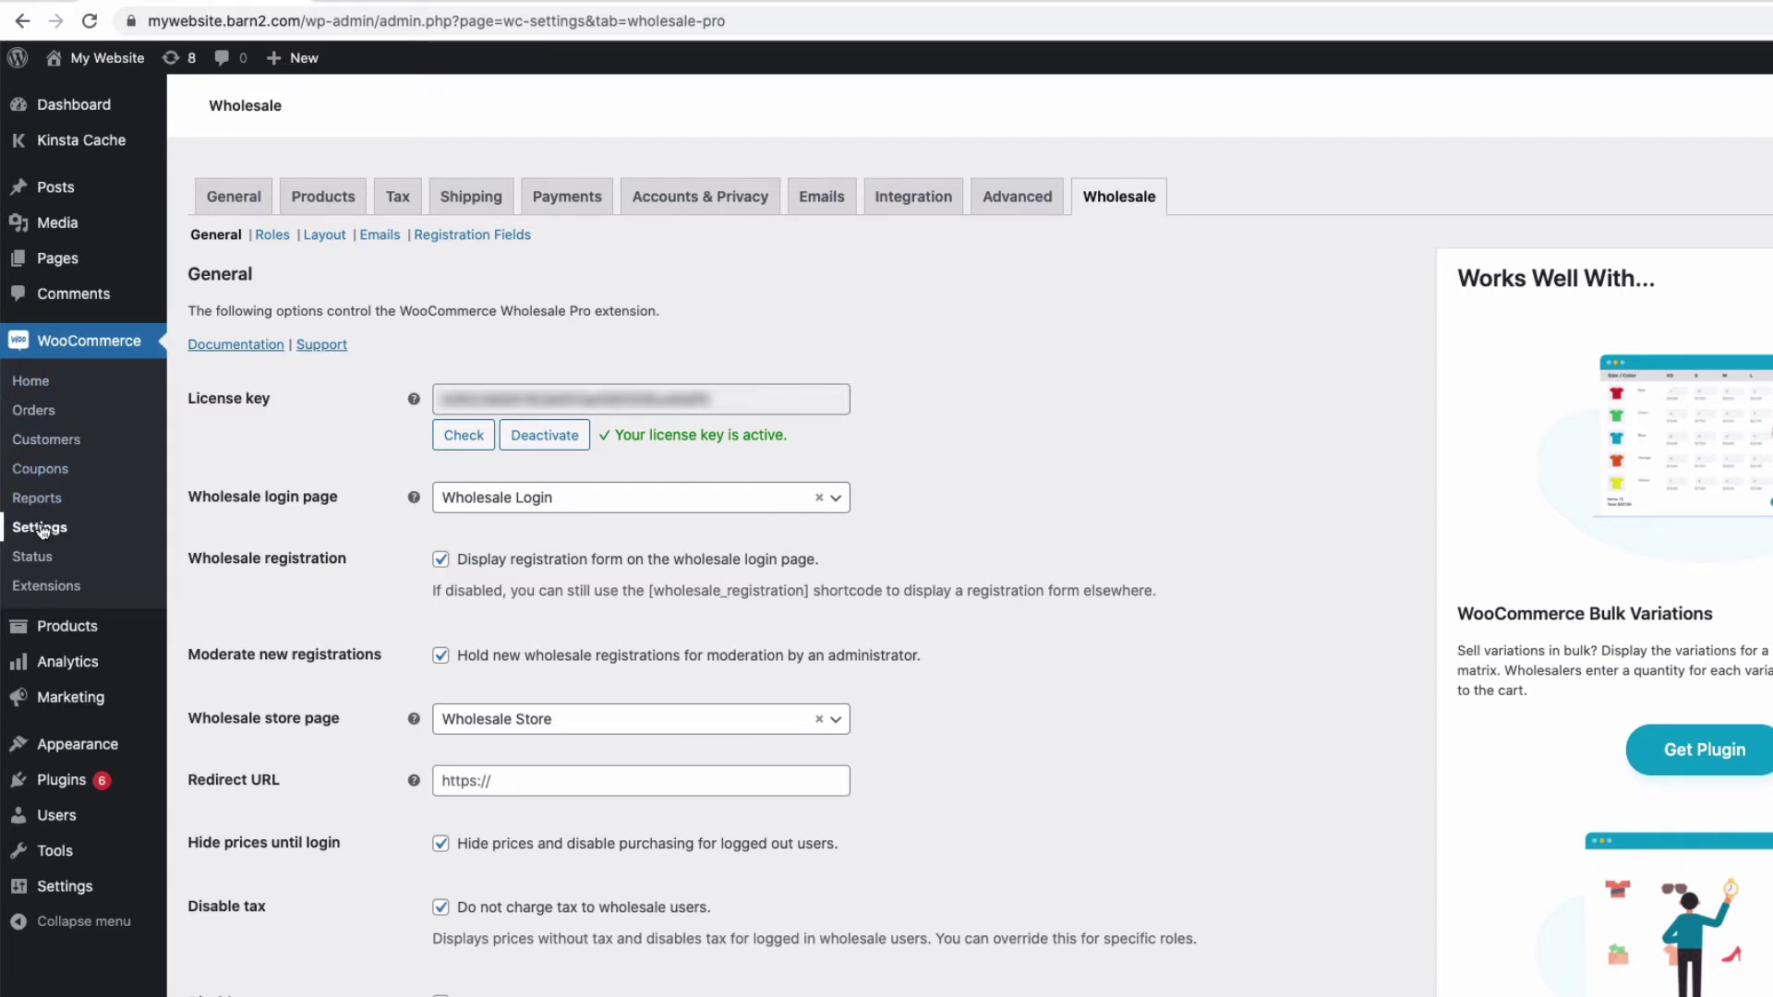
# Reload the Wholesale settings and keep Wholesale Login selected as the login page.
pyautogui.click(1118, 211)
pyautogui.click(487, 506)
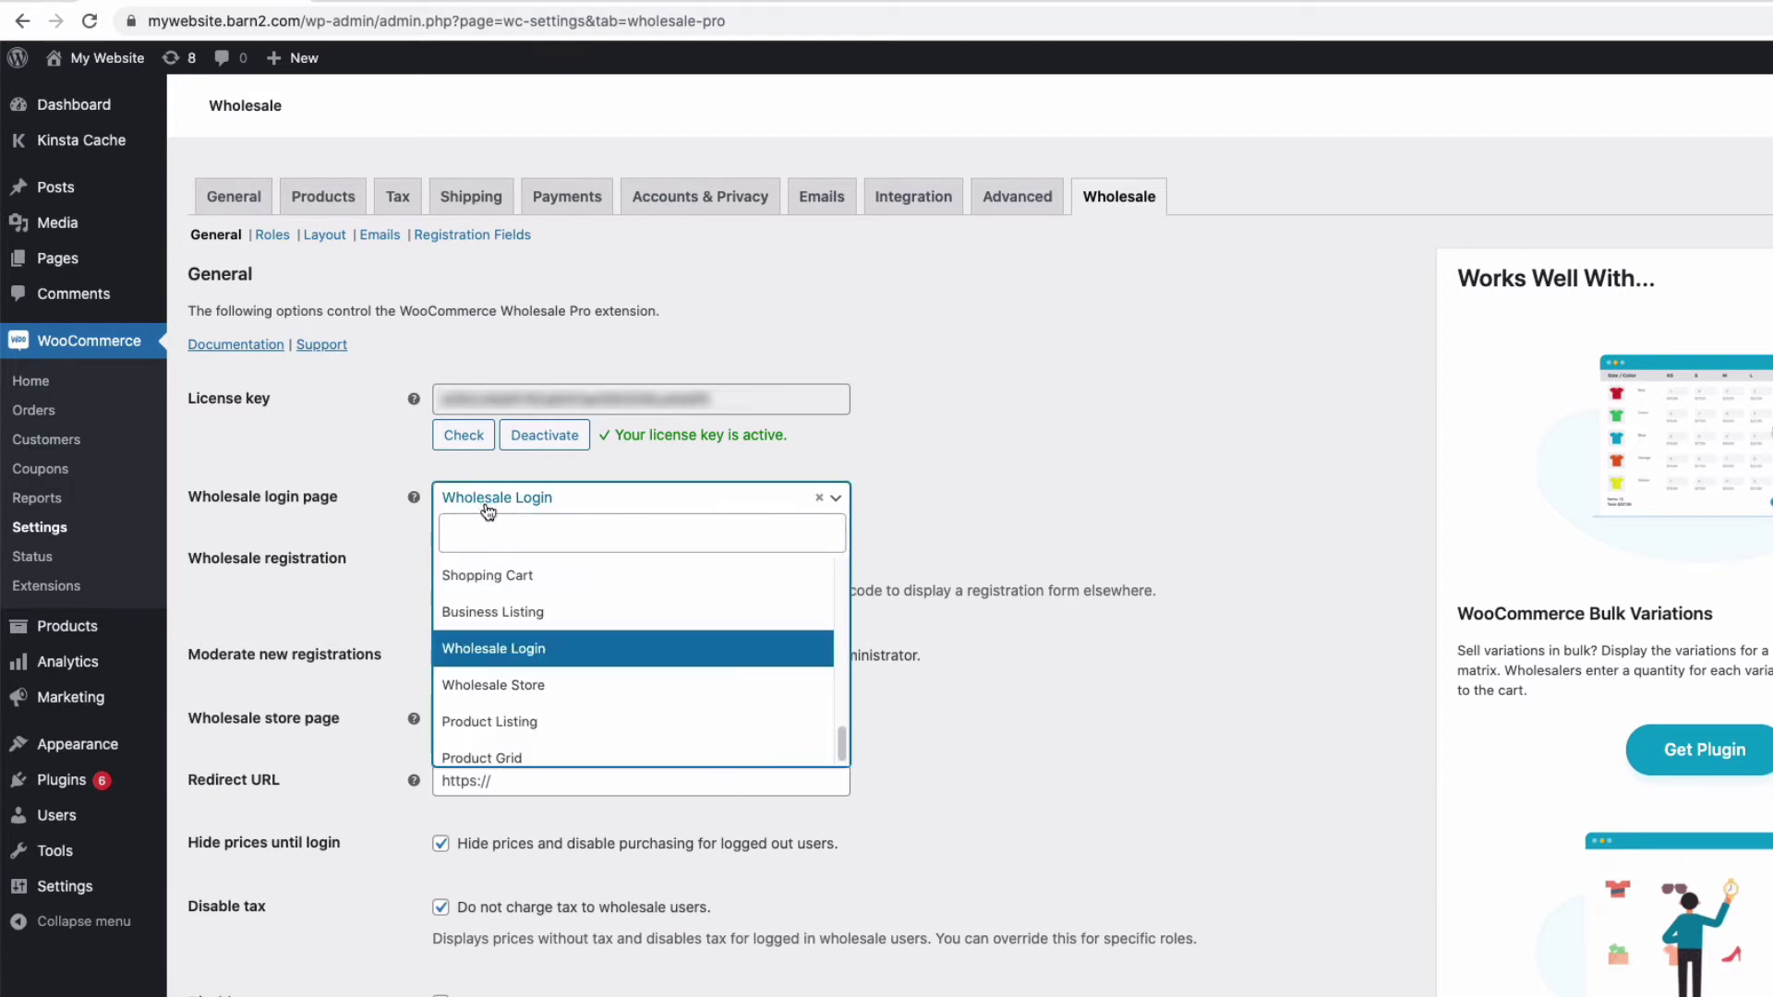
pyautogui.scroll(1, 512, 647)
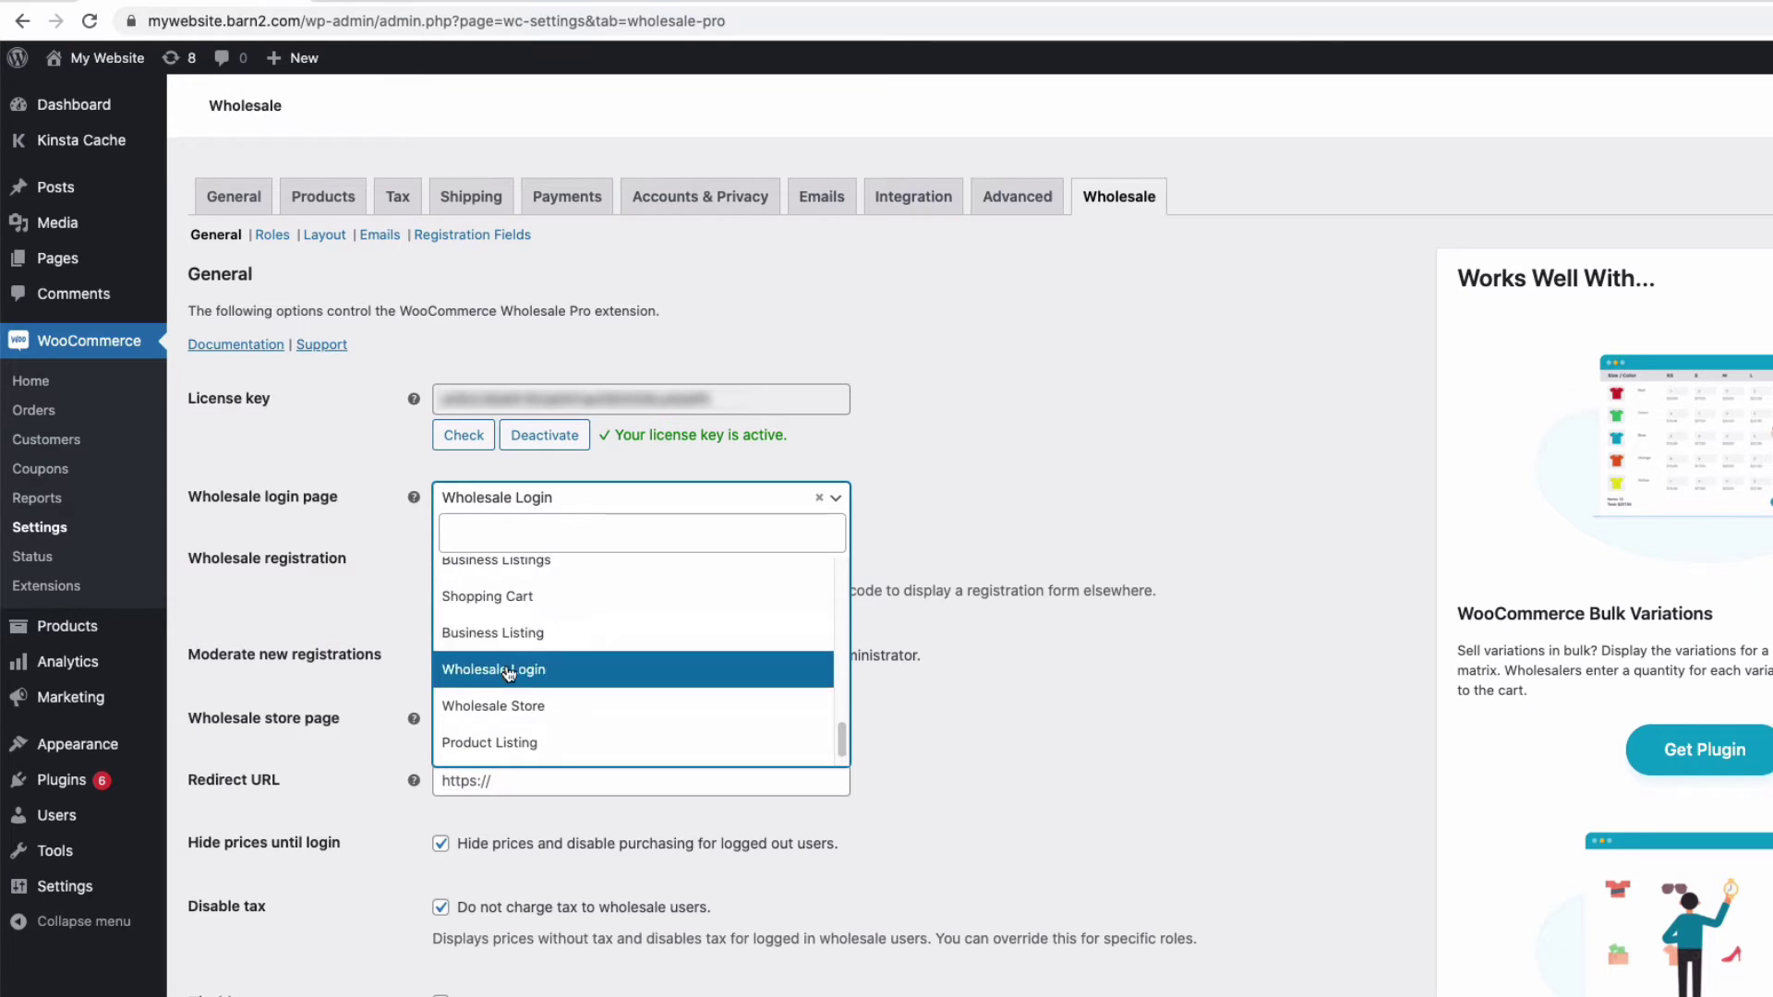
pyautogui.click(510, 669)
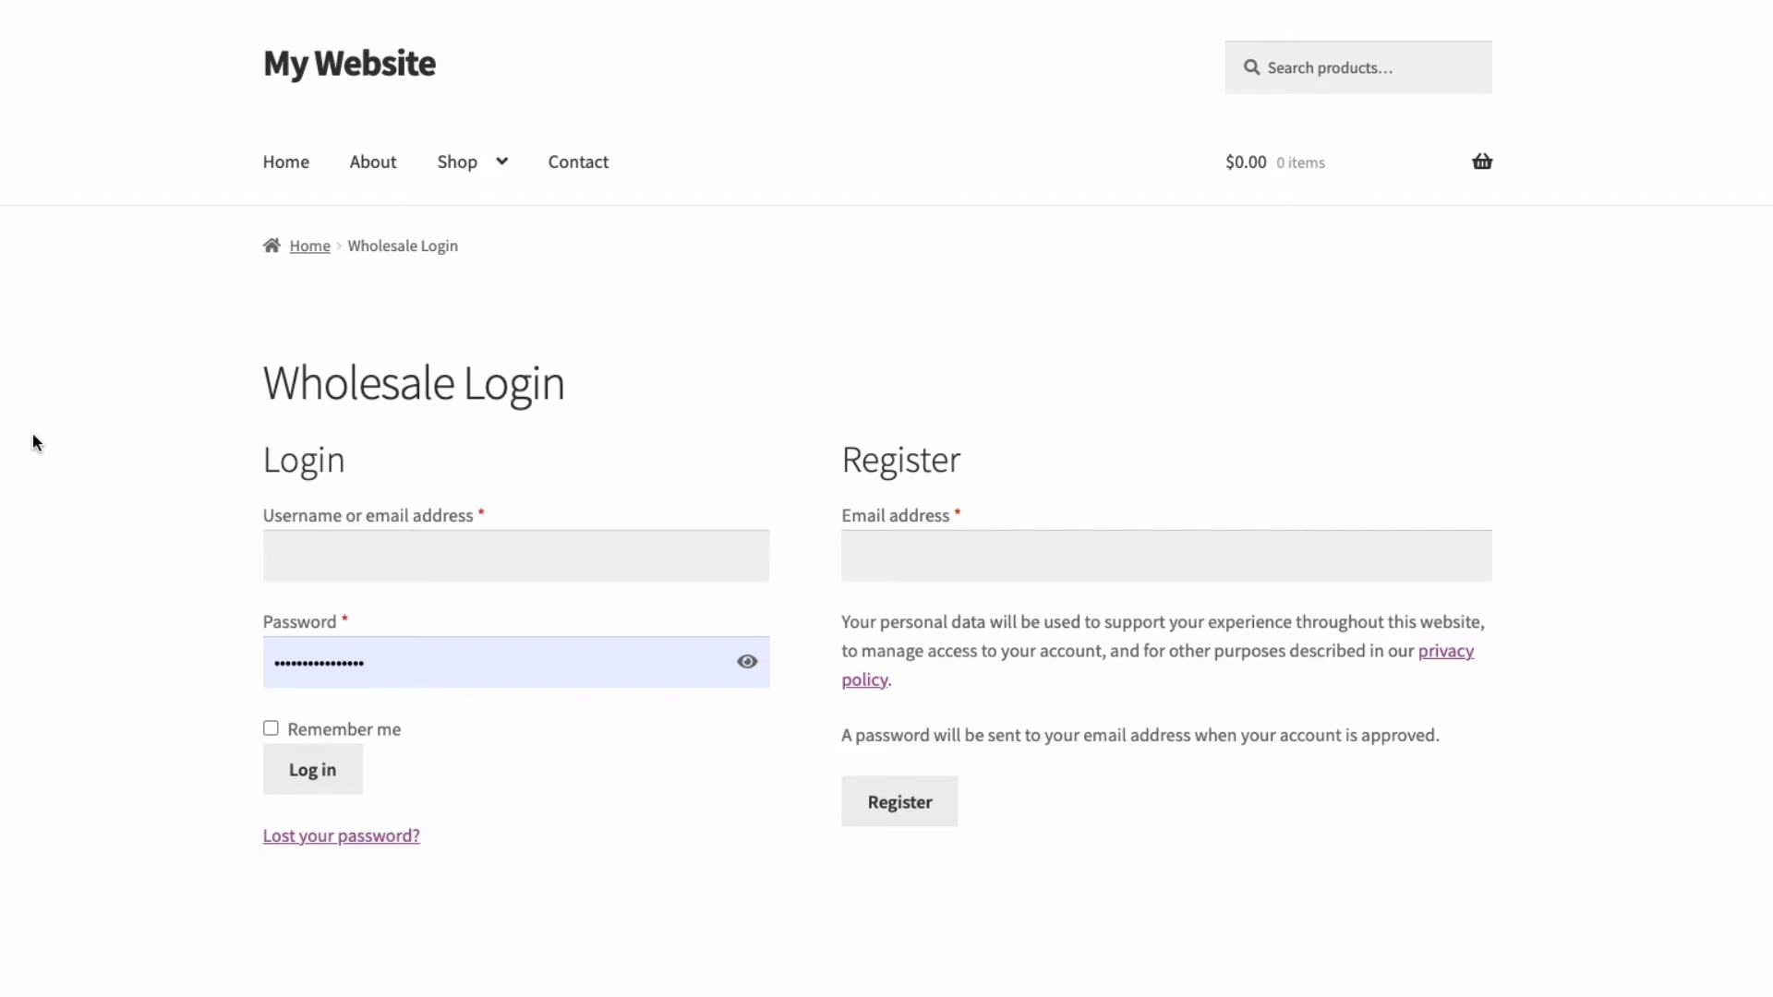
# Enable the registration form and moderation, pick Wholesale Store as store page, and save.
pyautogui.click(441, 559)
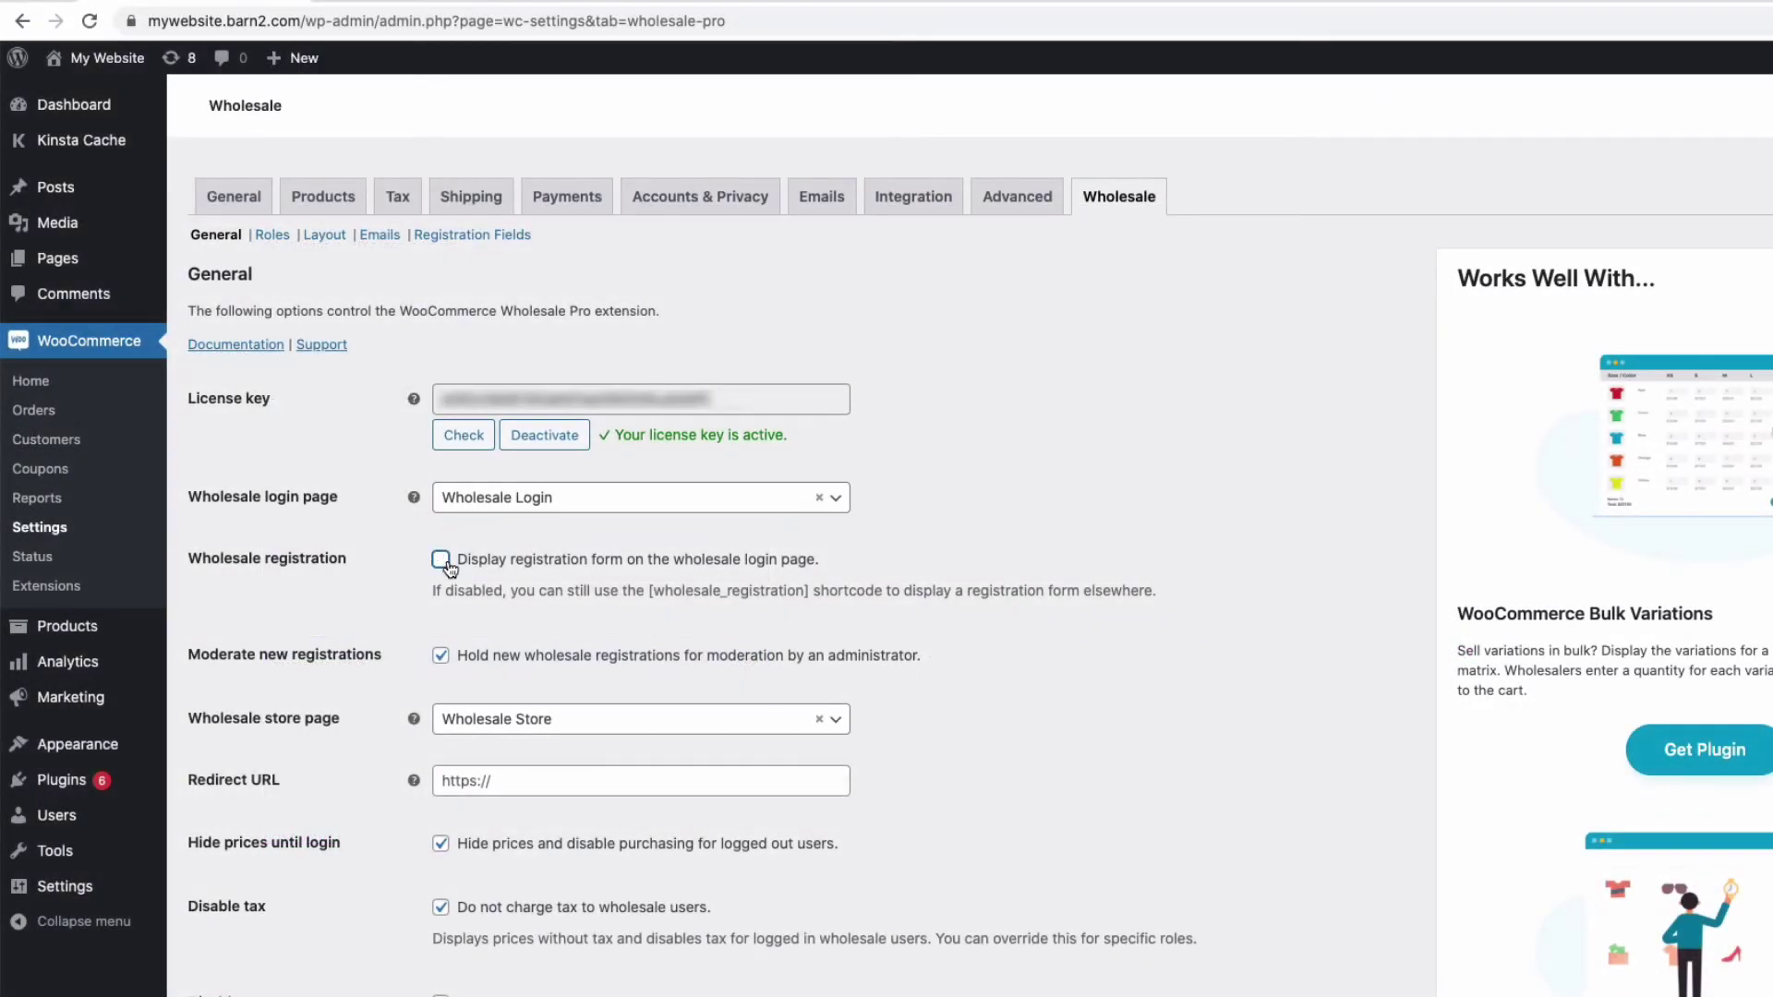
pyautogui.click(443, 561)
pyautogui.click(442, 658)
pyautogui.click(455, 722)
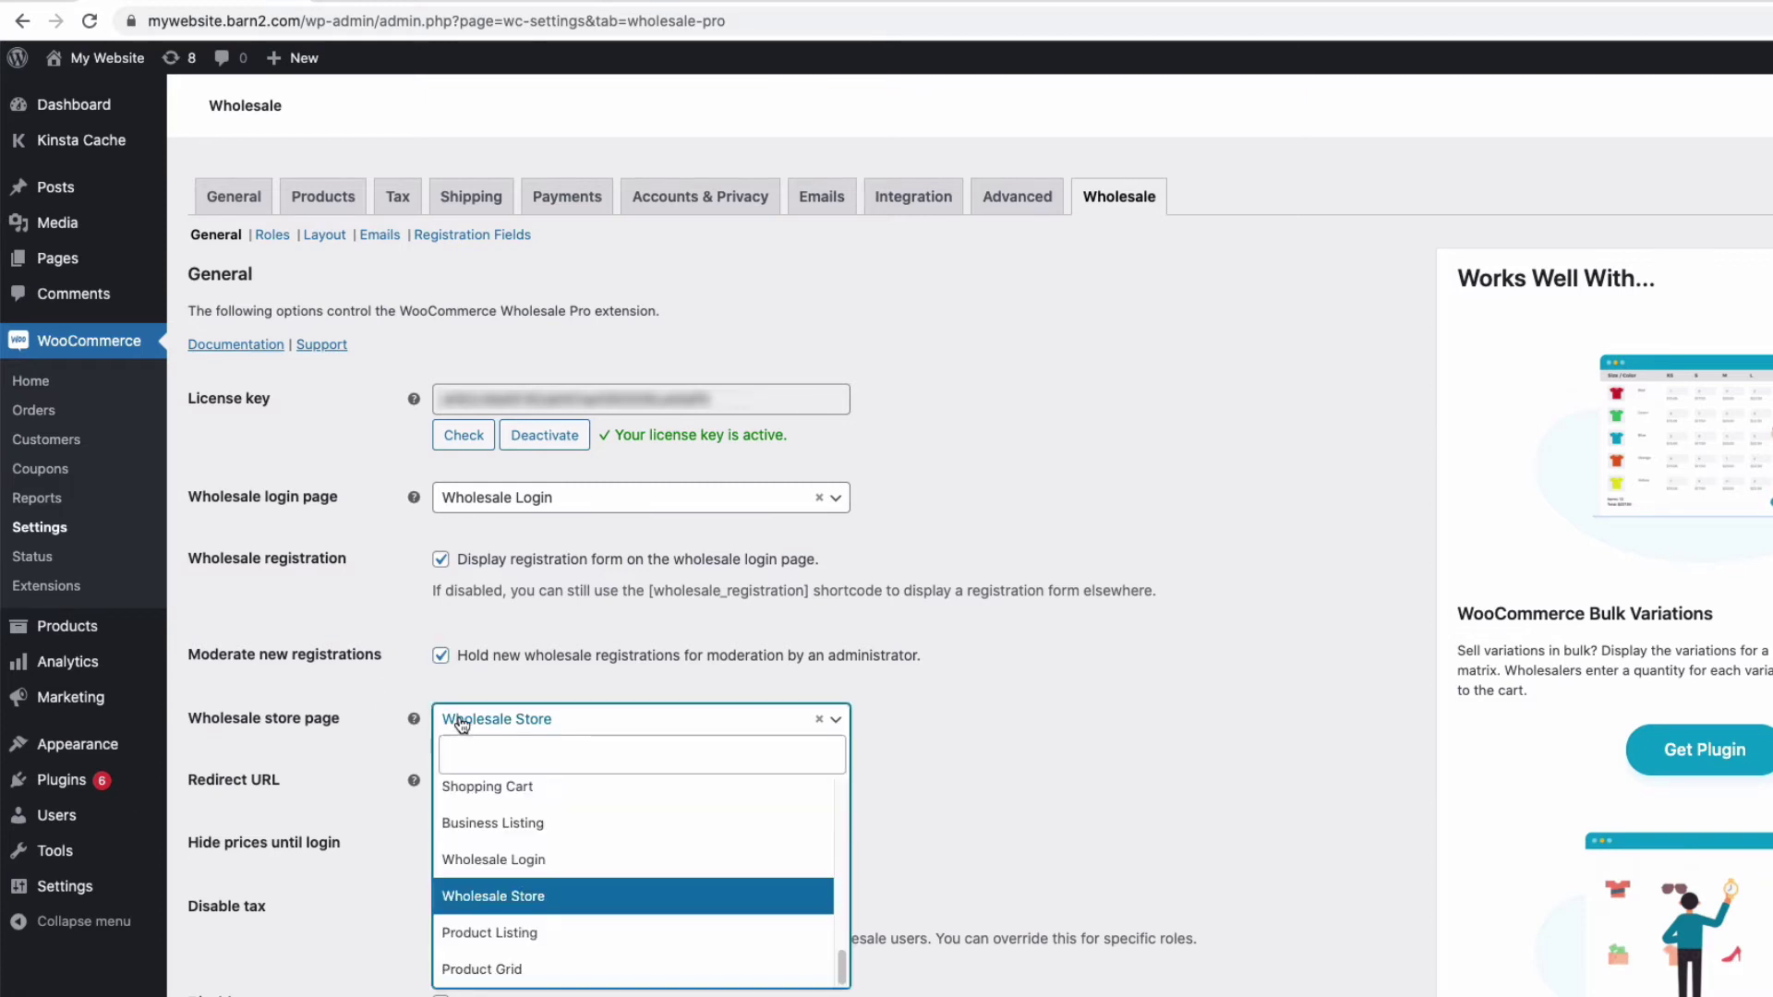
pyautogui.click(471, 901)
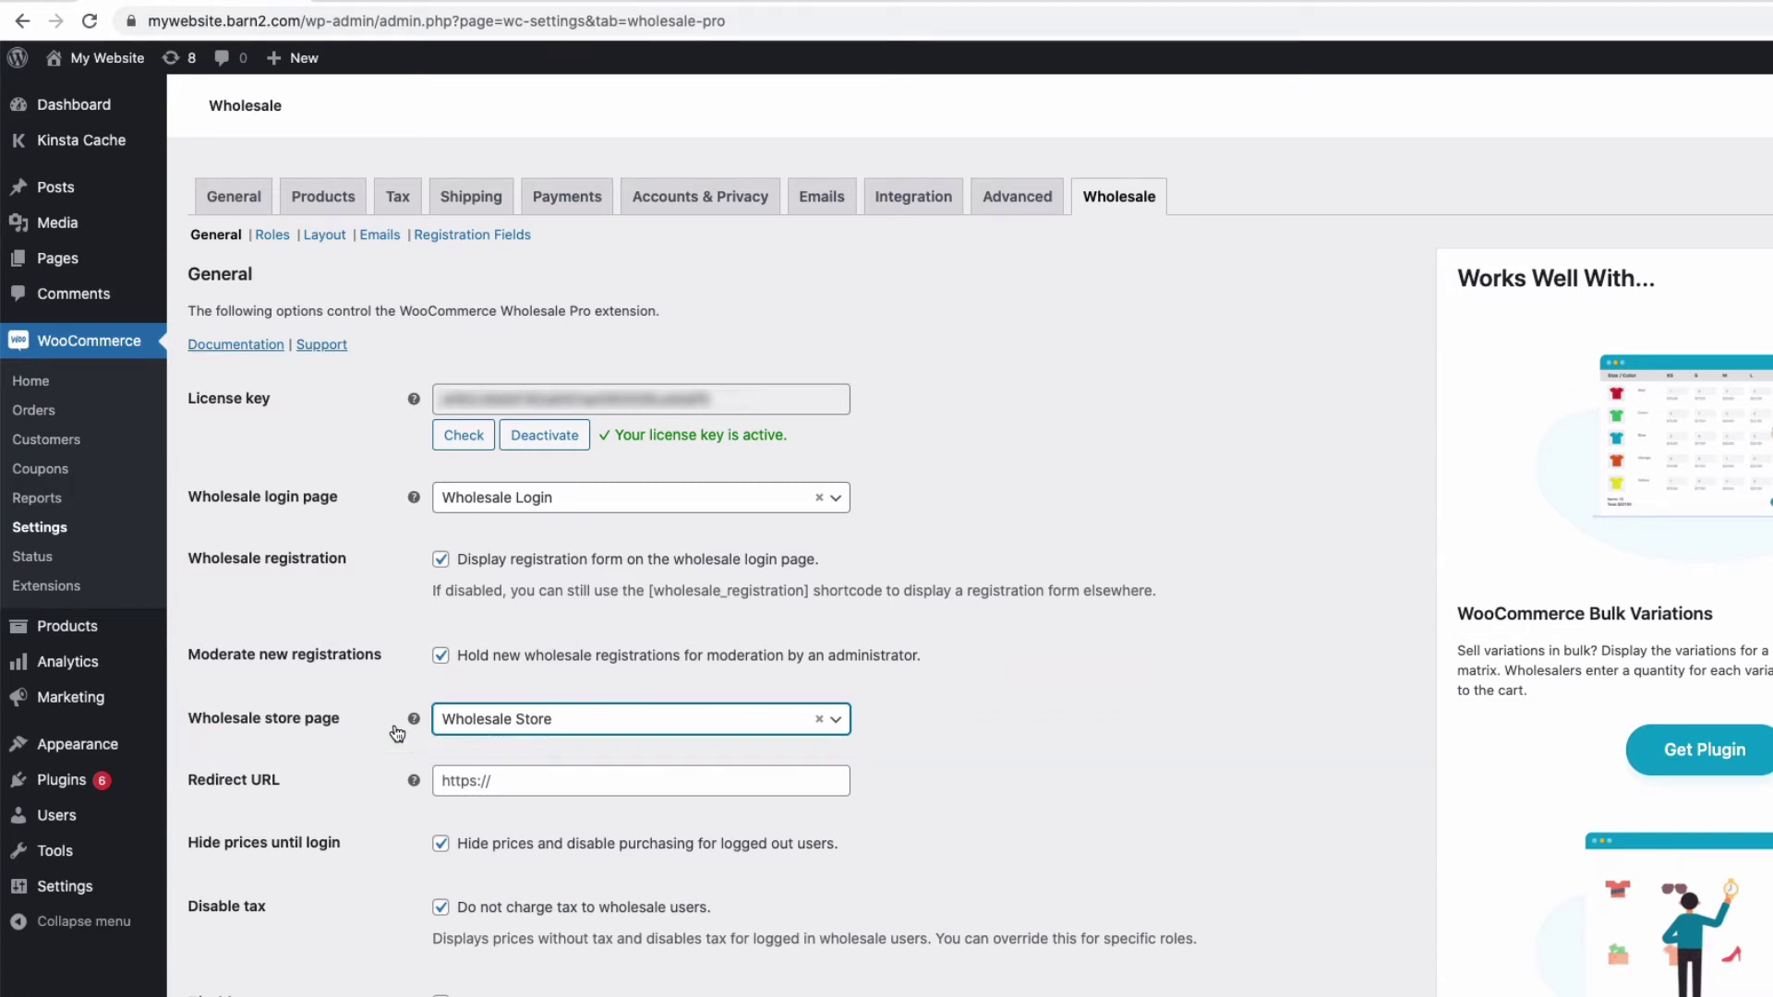
pyautogui.scroll(-4, 397, 734)
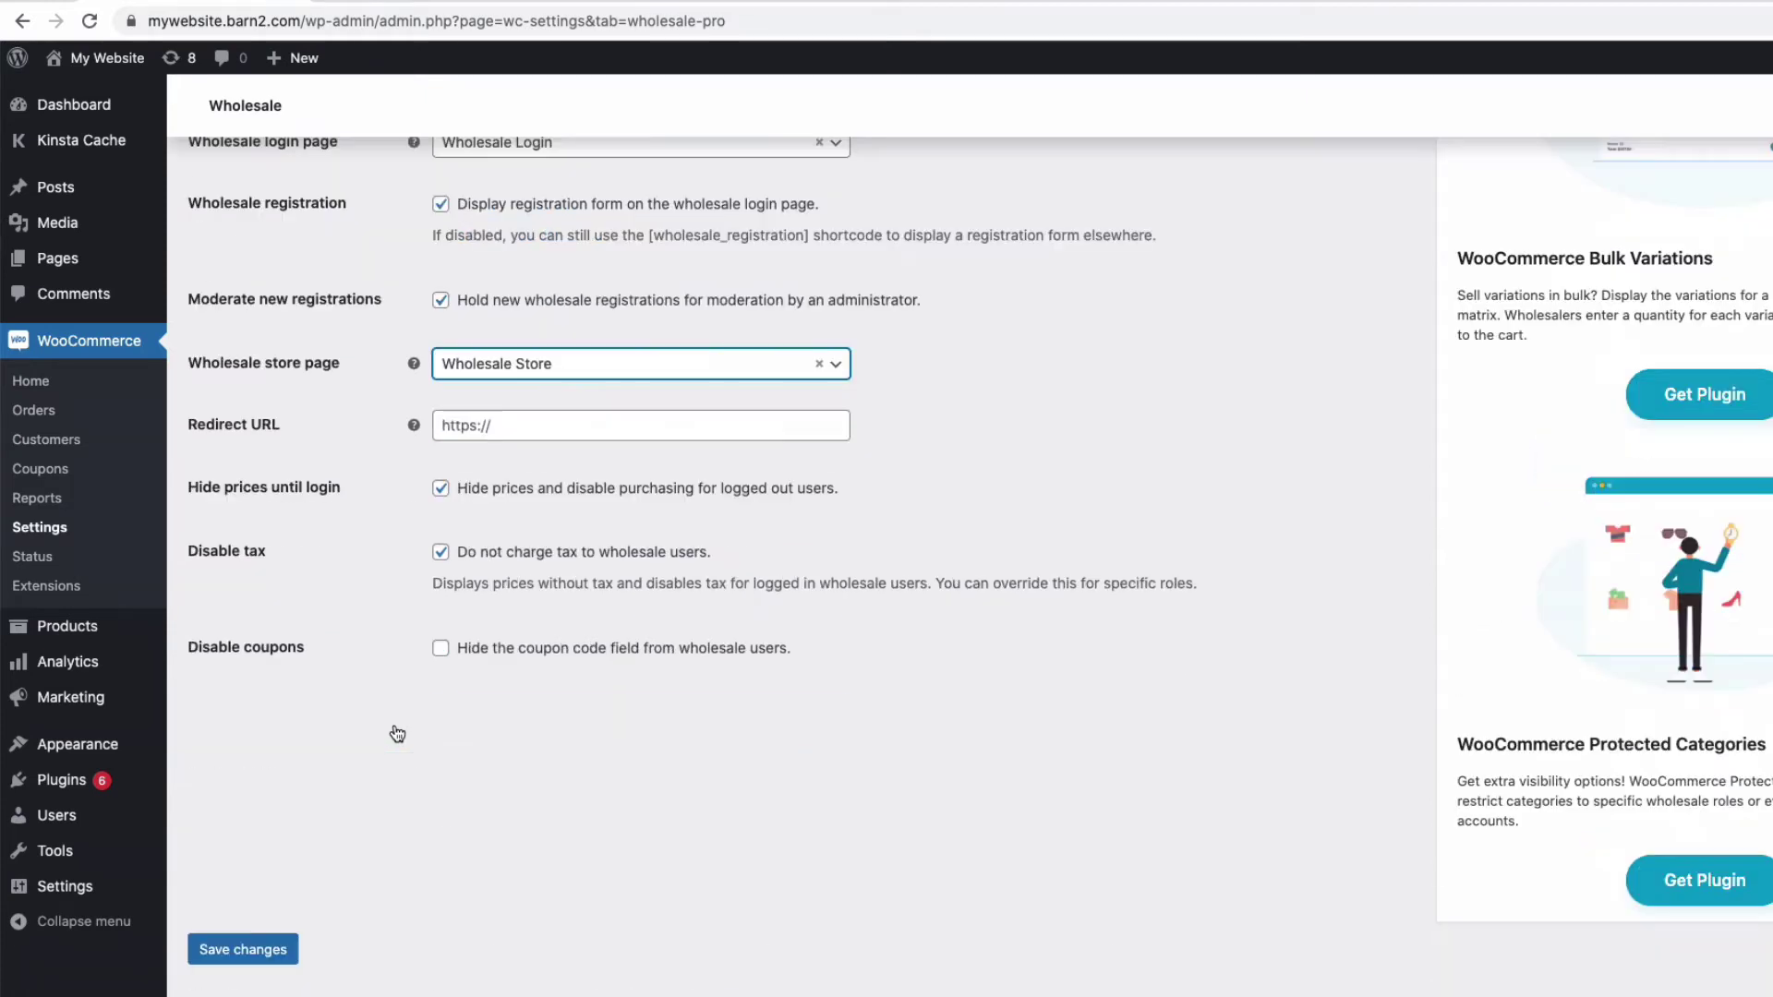
pyautogui.click(255, 952)
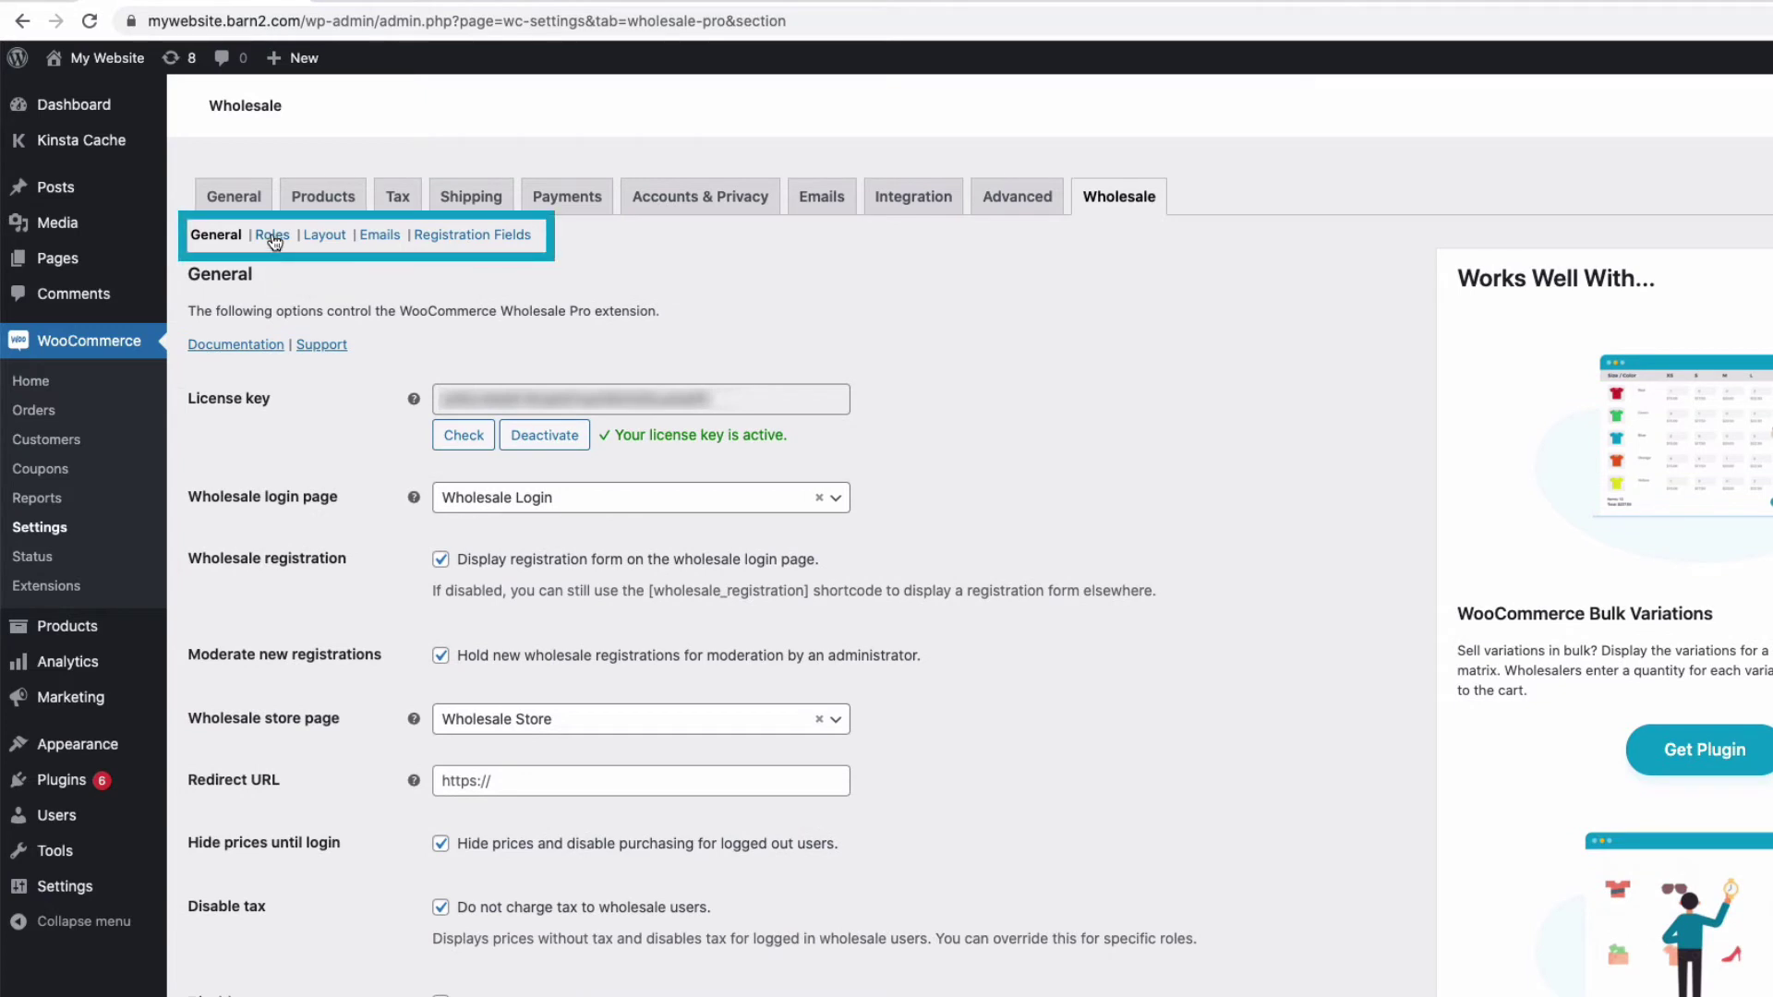
# Open the Roles list: Wholesale at 30% and Gold at 50% global discount.
pyautogui.click(272, 237)
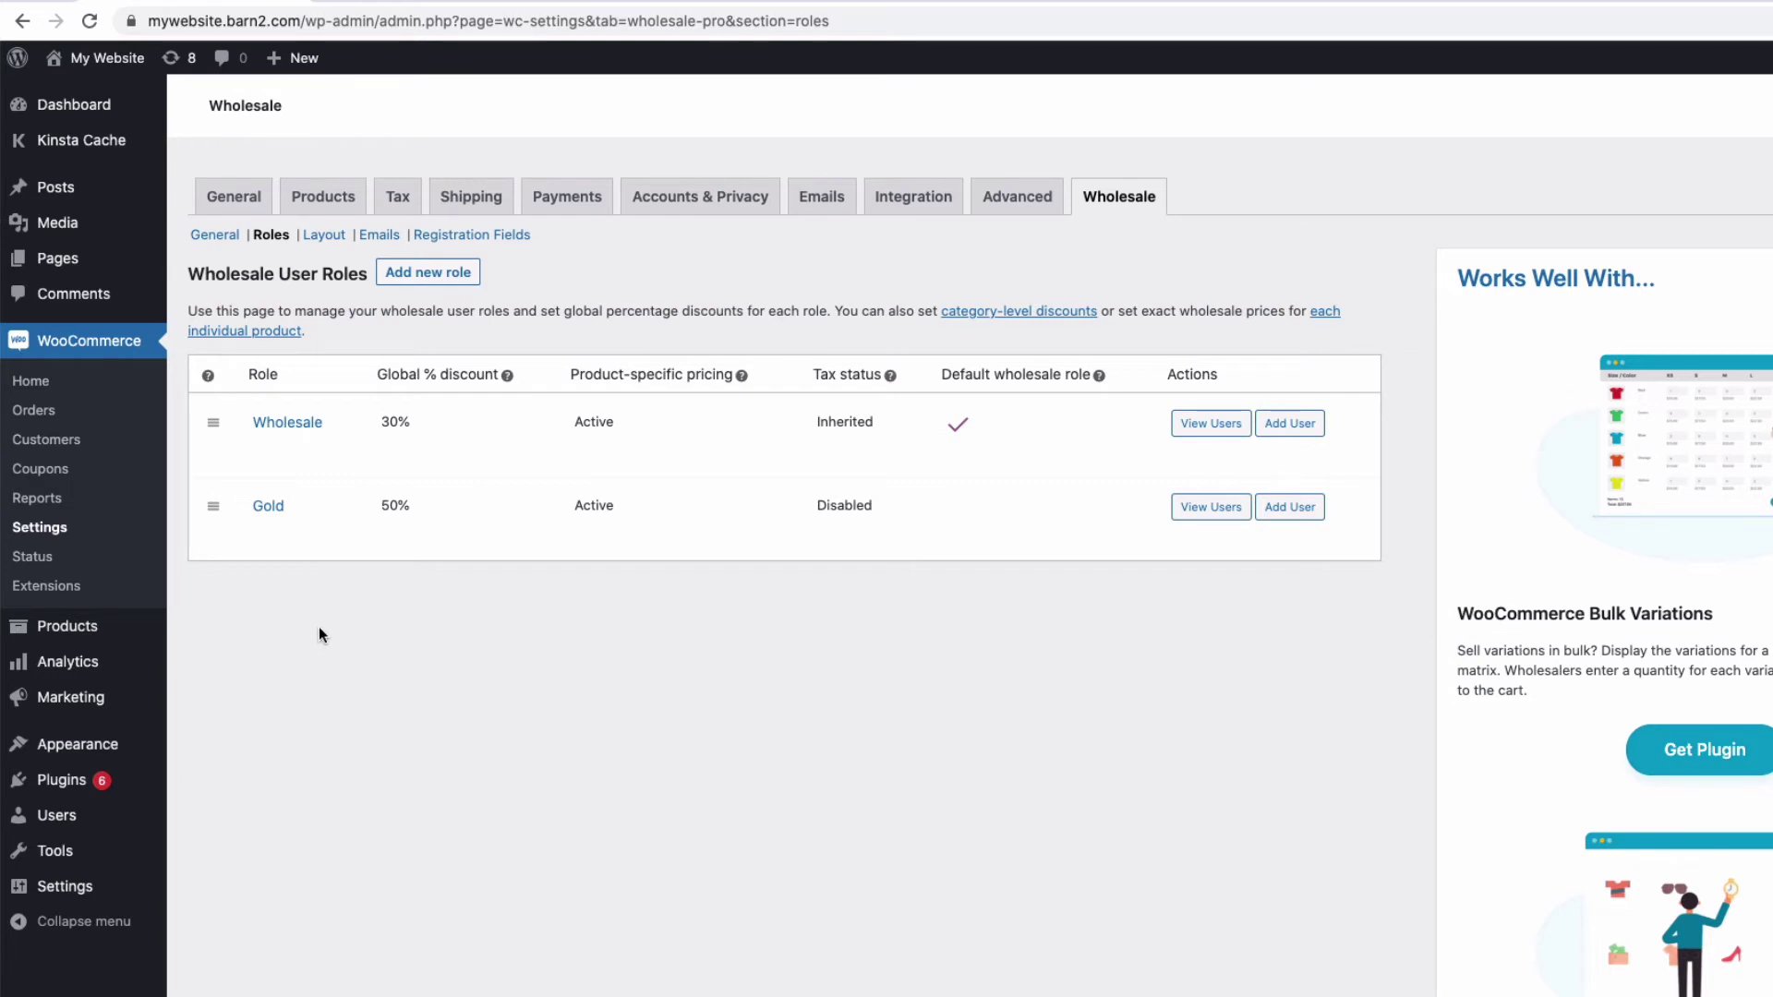
pyautogui.moveTo(303, 441)
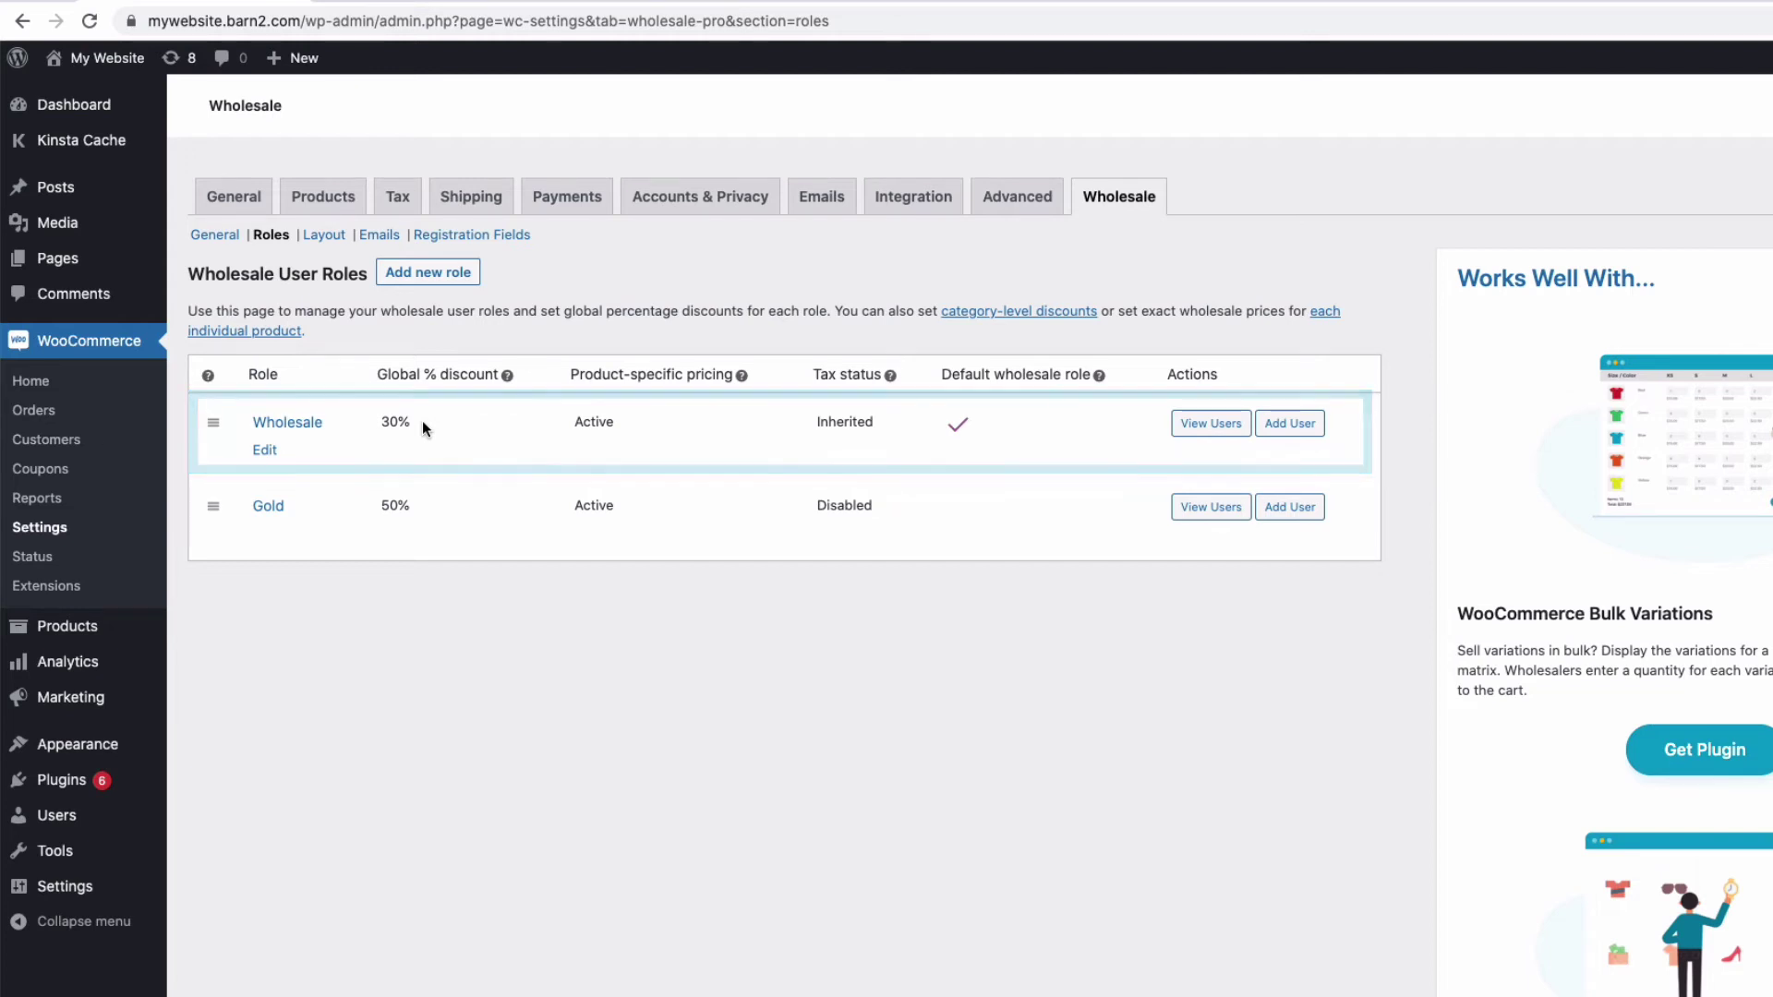
pyautogui.moveTo(46, 626)
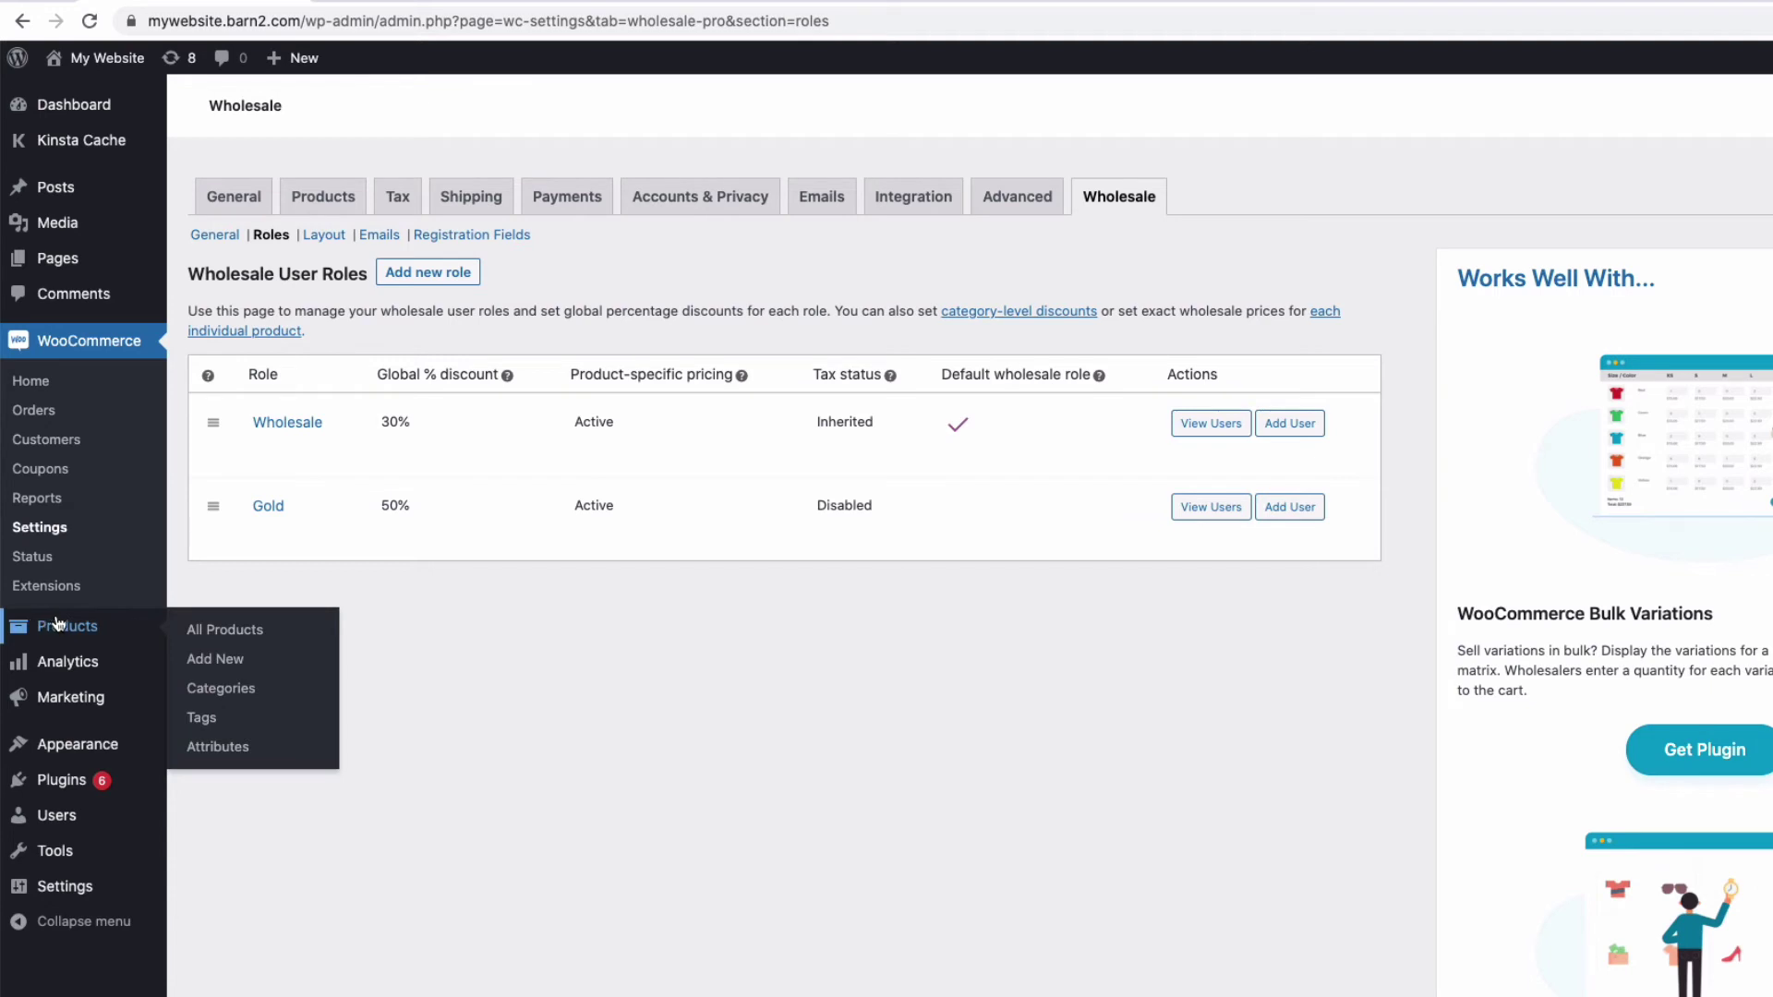
# Edit the Clothing category to view its 35% Wholesale and 55% Gold discounts.
pyautogui.click(199, 691)
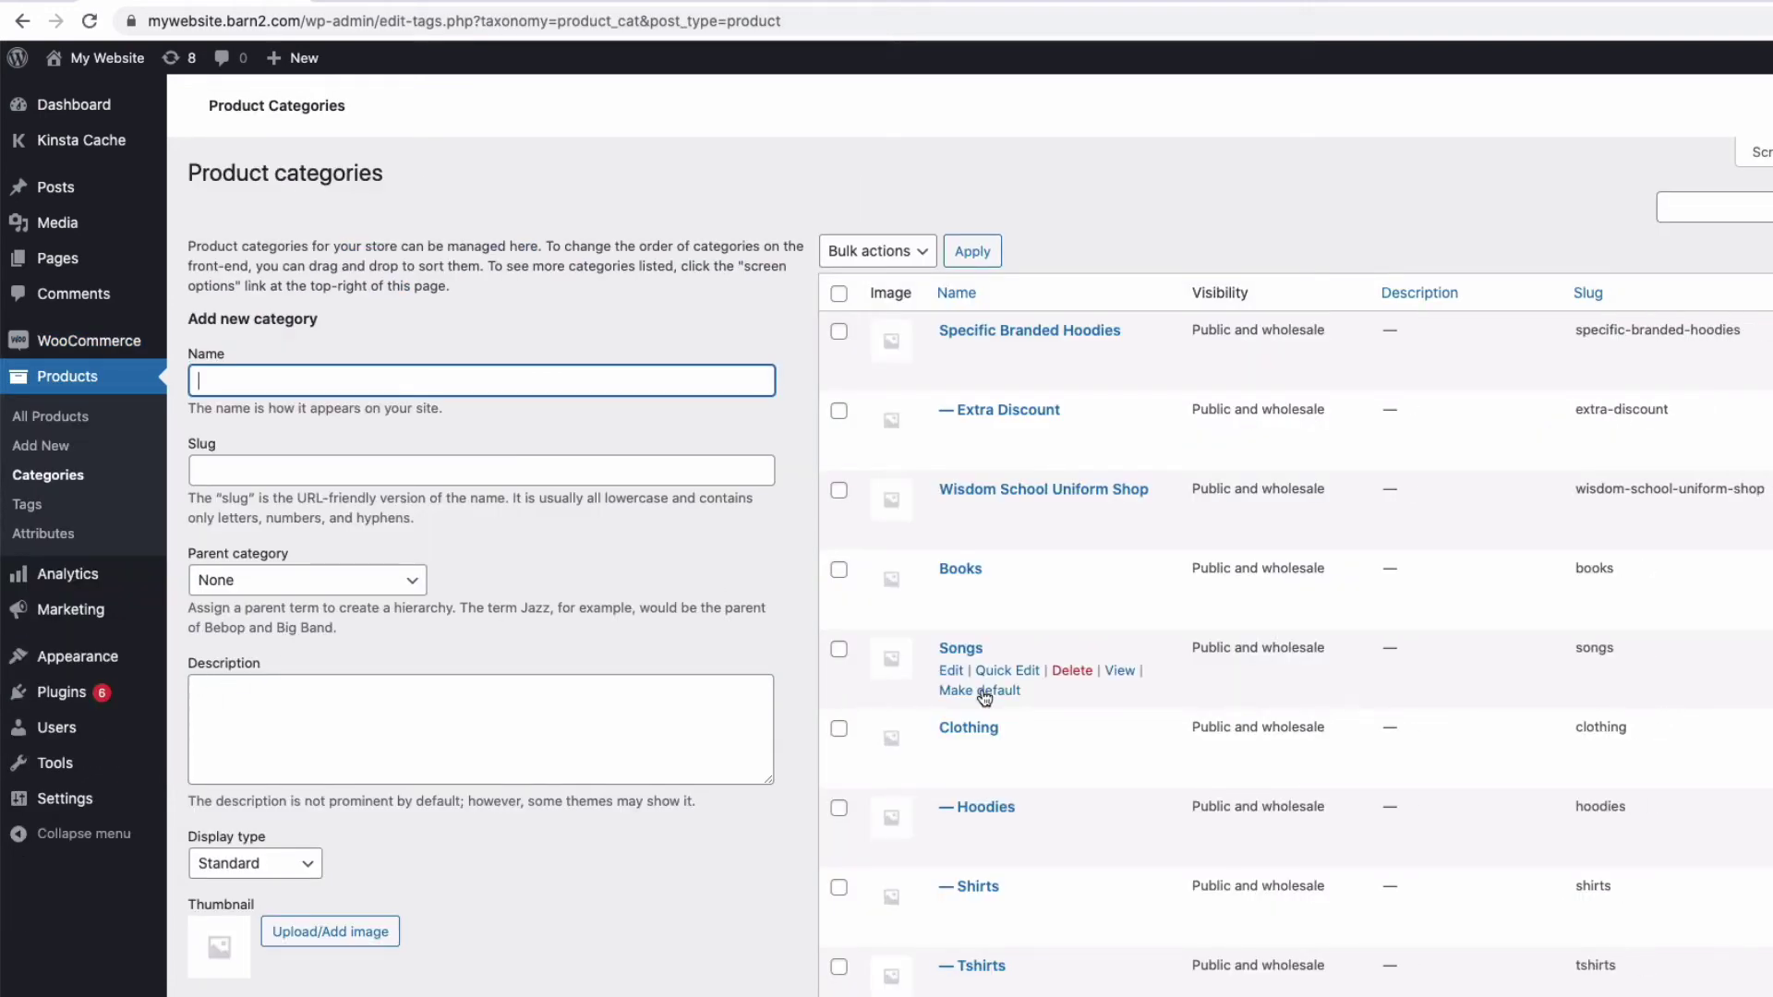
pyautogui.click(949, 750)
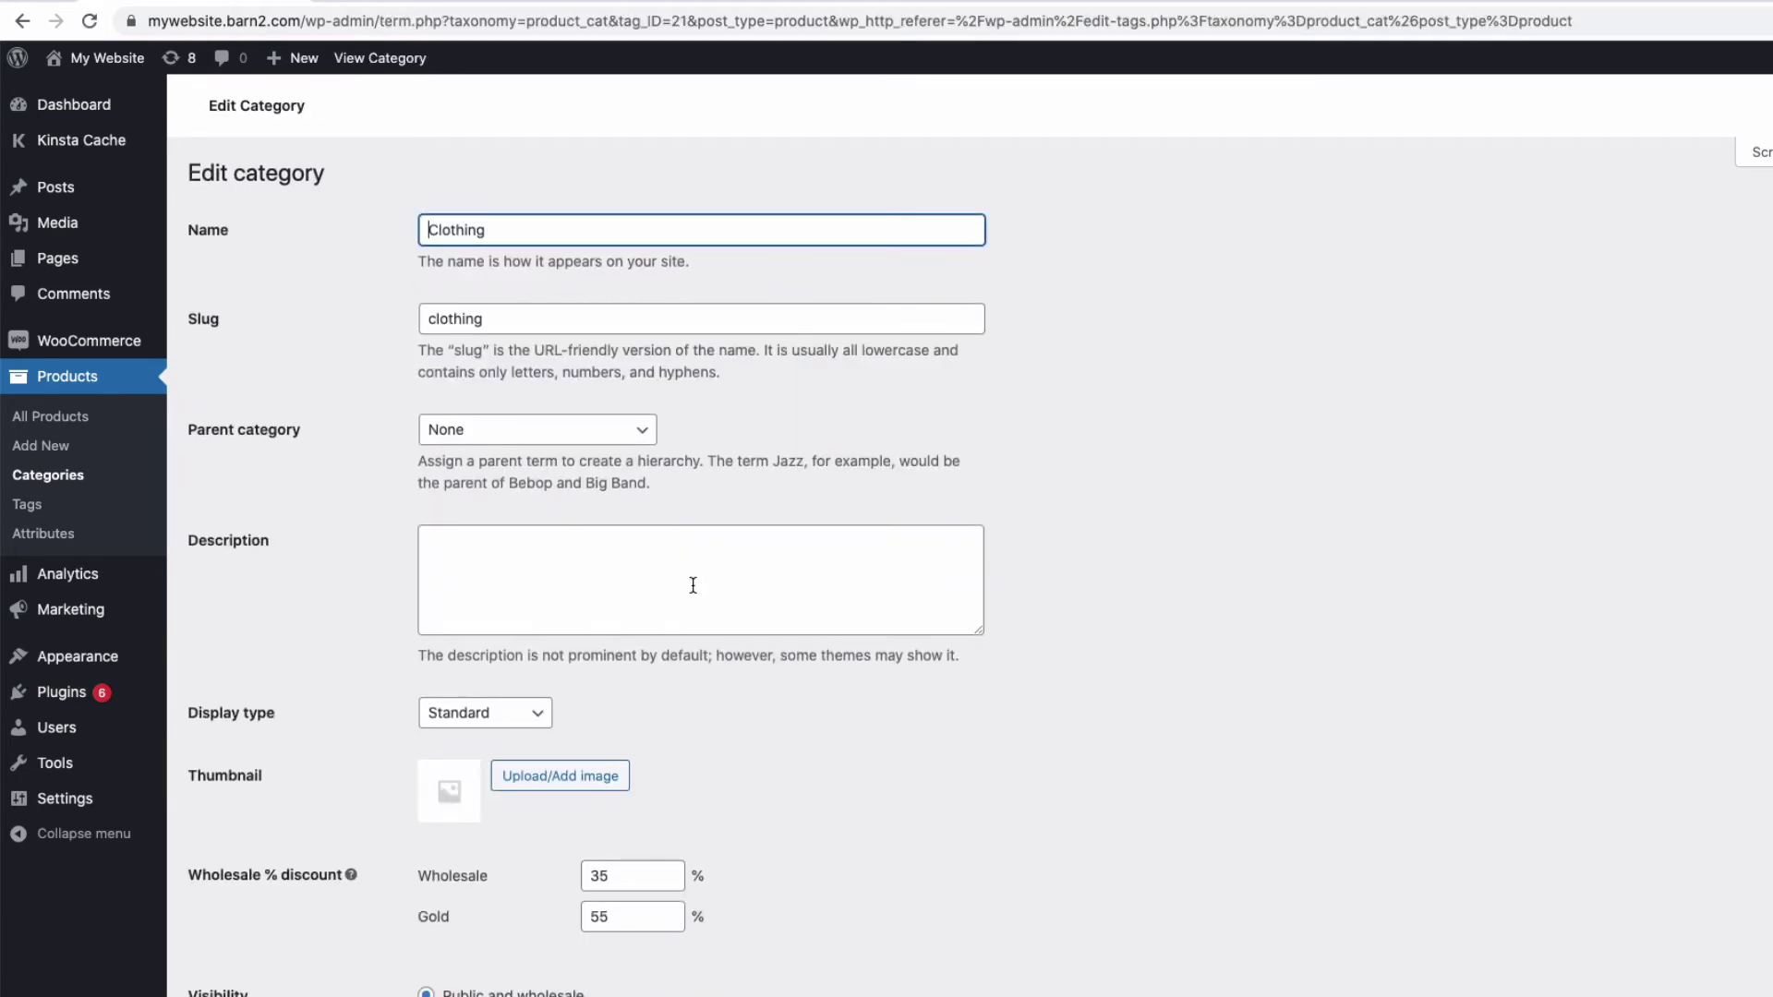
pyautogui.scroll(-3, 693, 582)
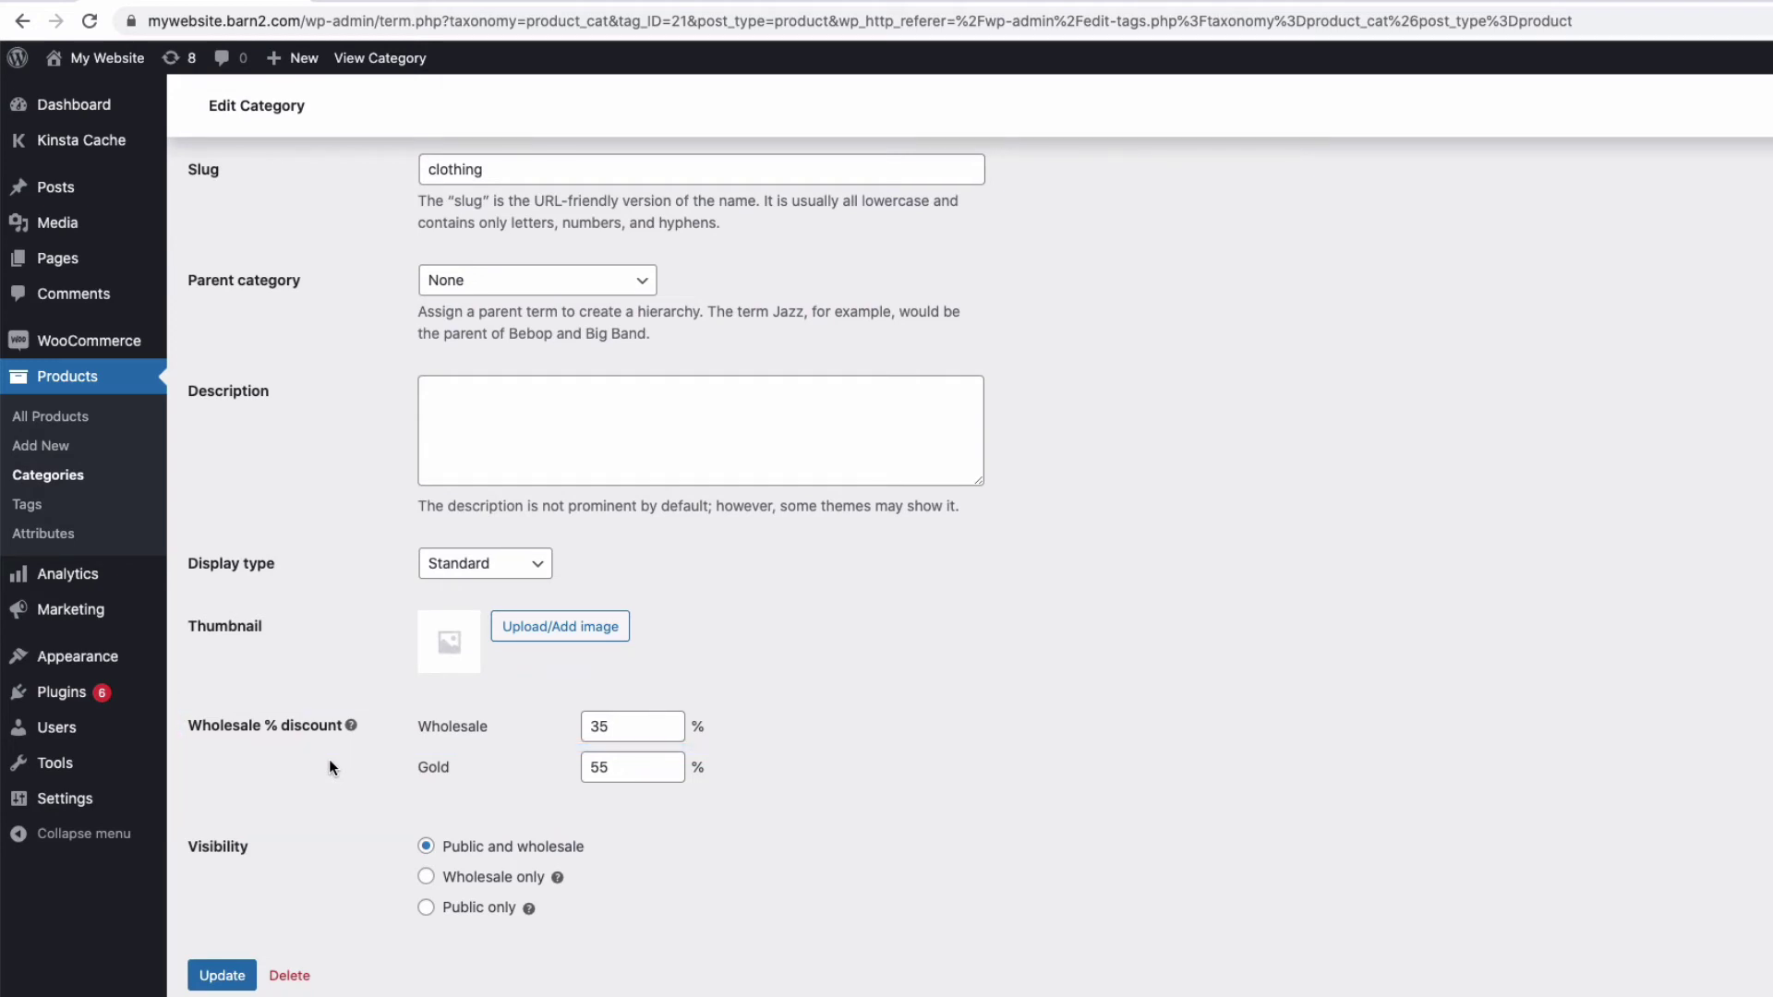
# Edit Hoodie with Pocket and enter 25 in its Wholesale ($) price field.
pyautogui.click(66, 423)
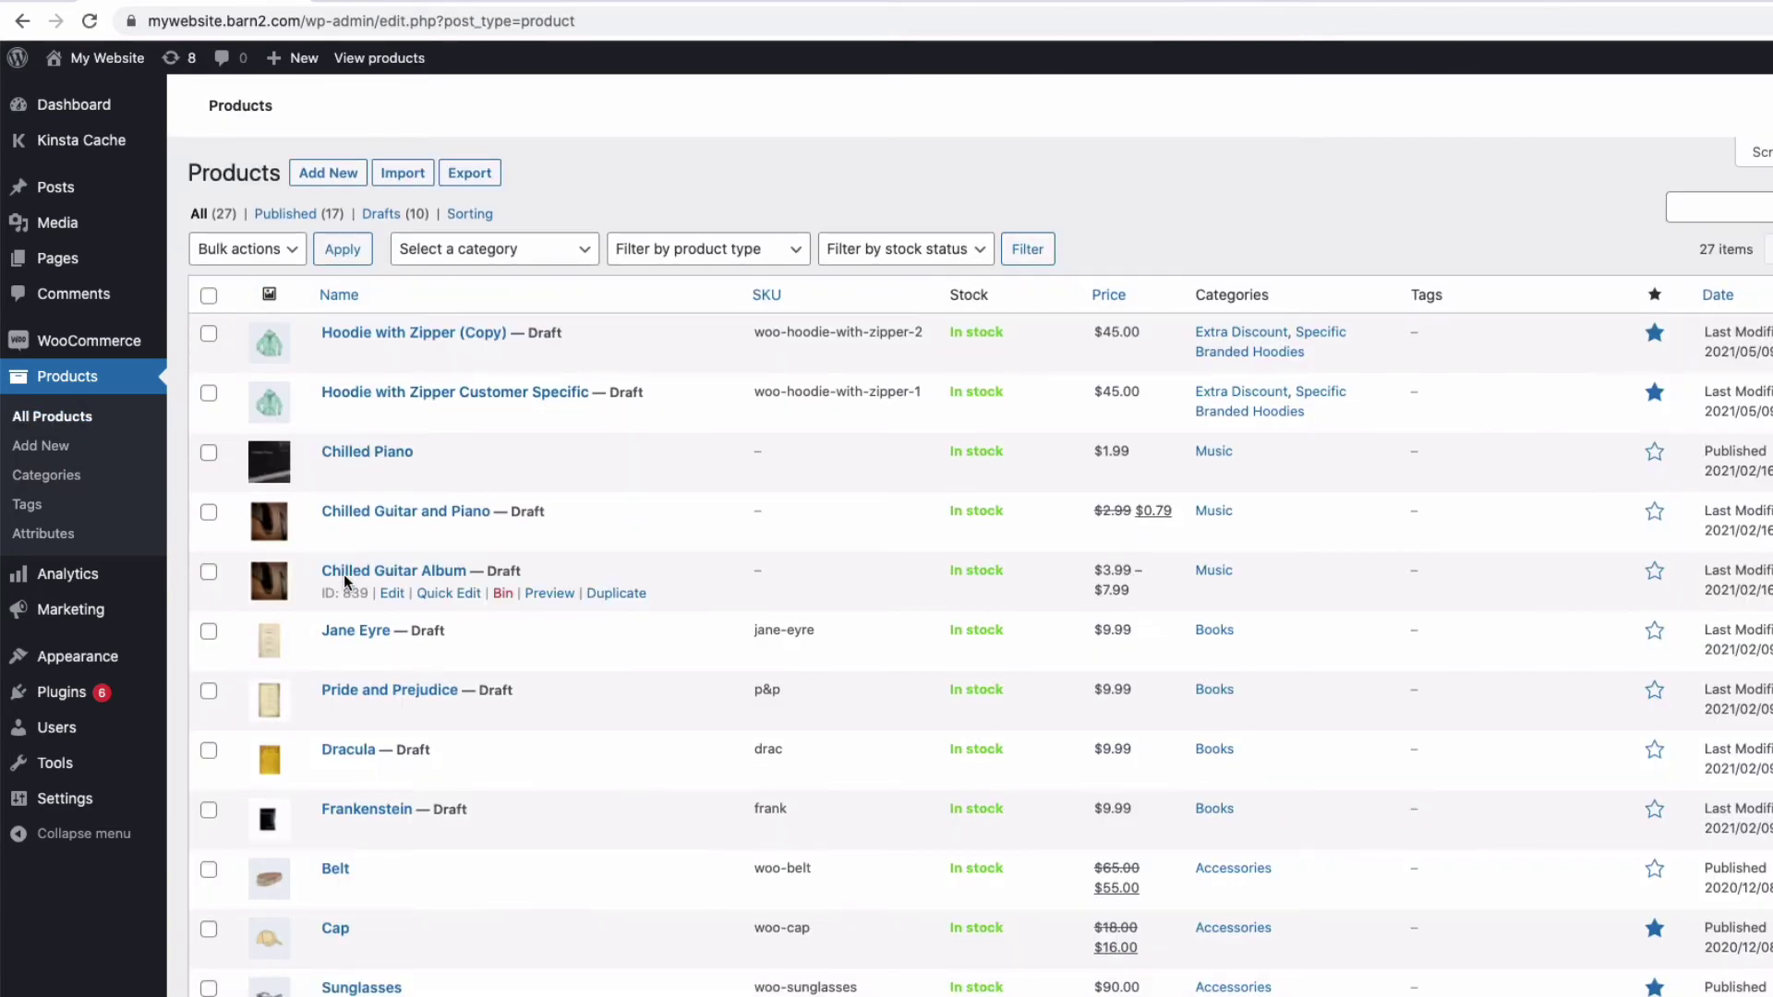
pyautogui.scroll(-5, 360, 702)
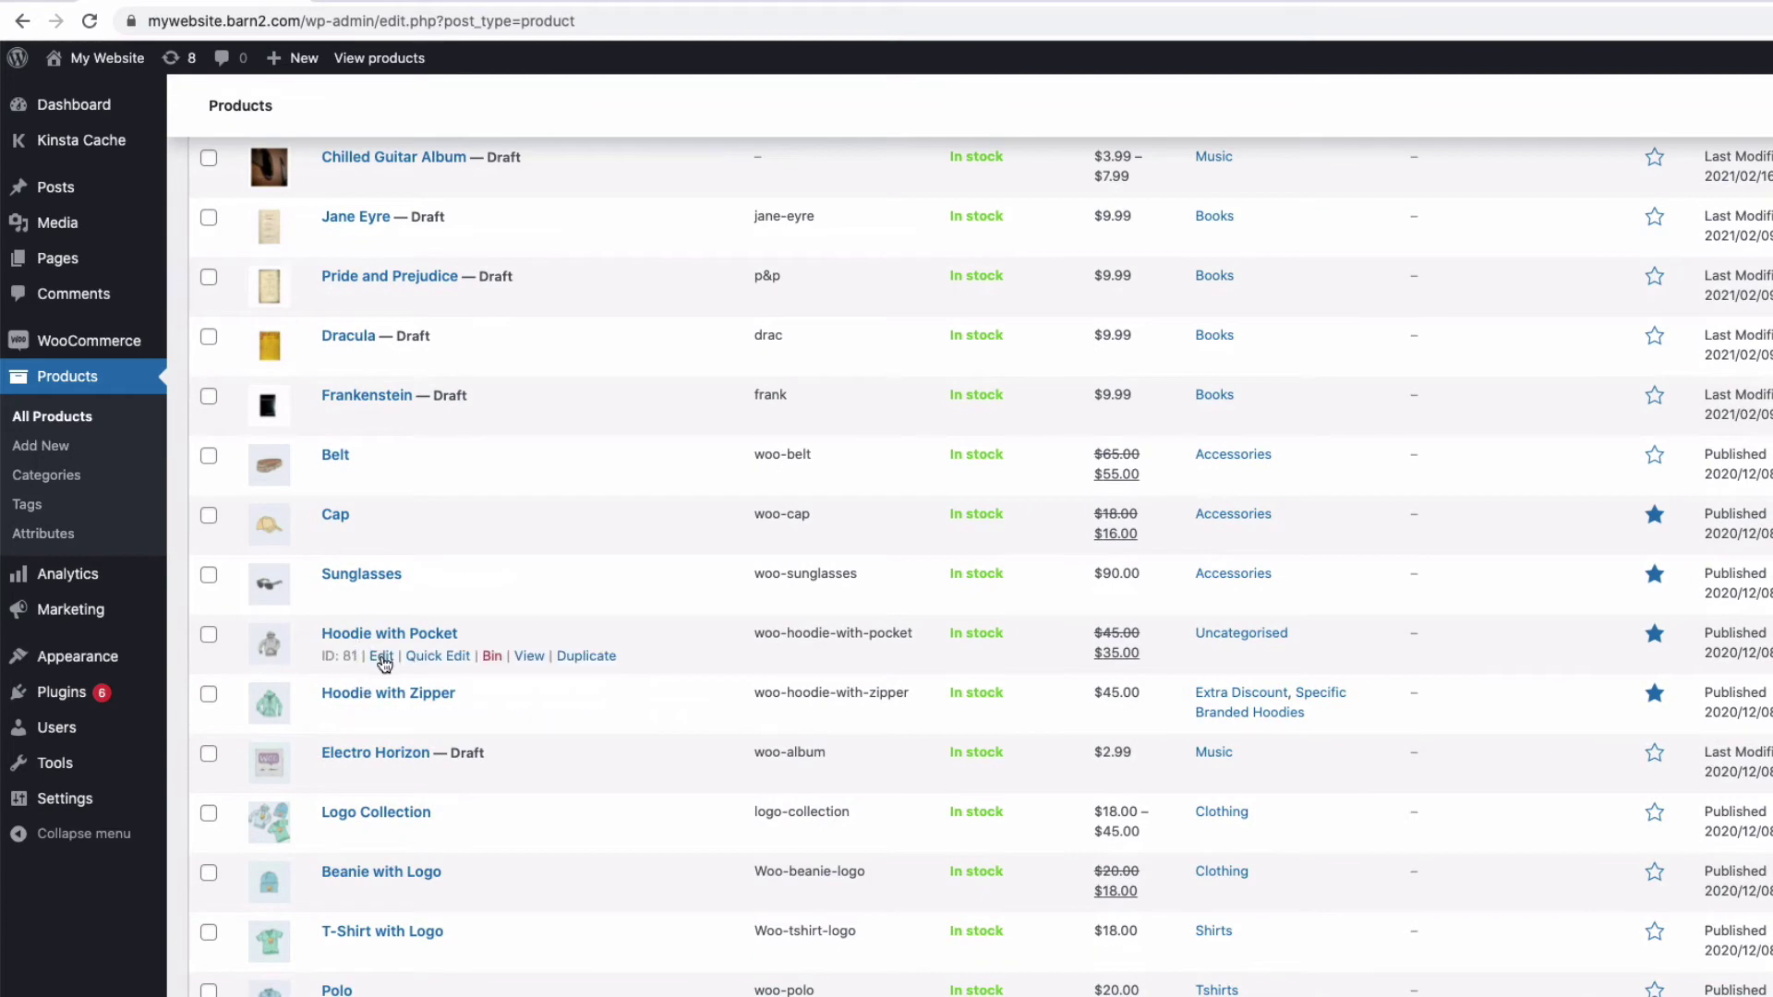
pyautogui.click(381, 658)
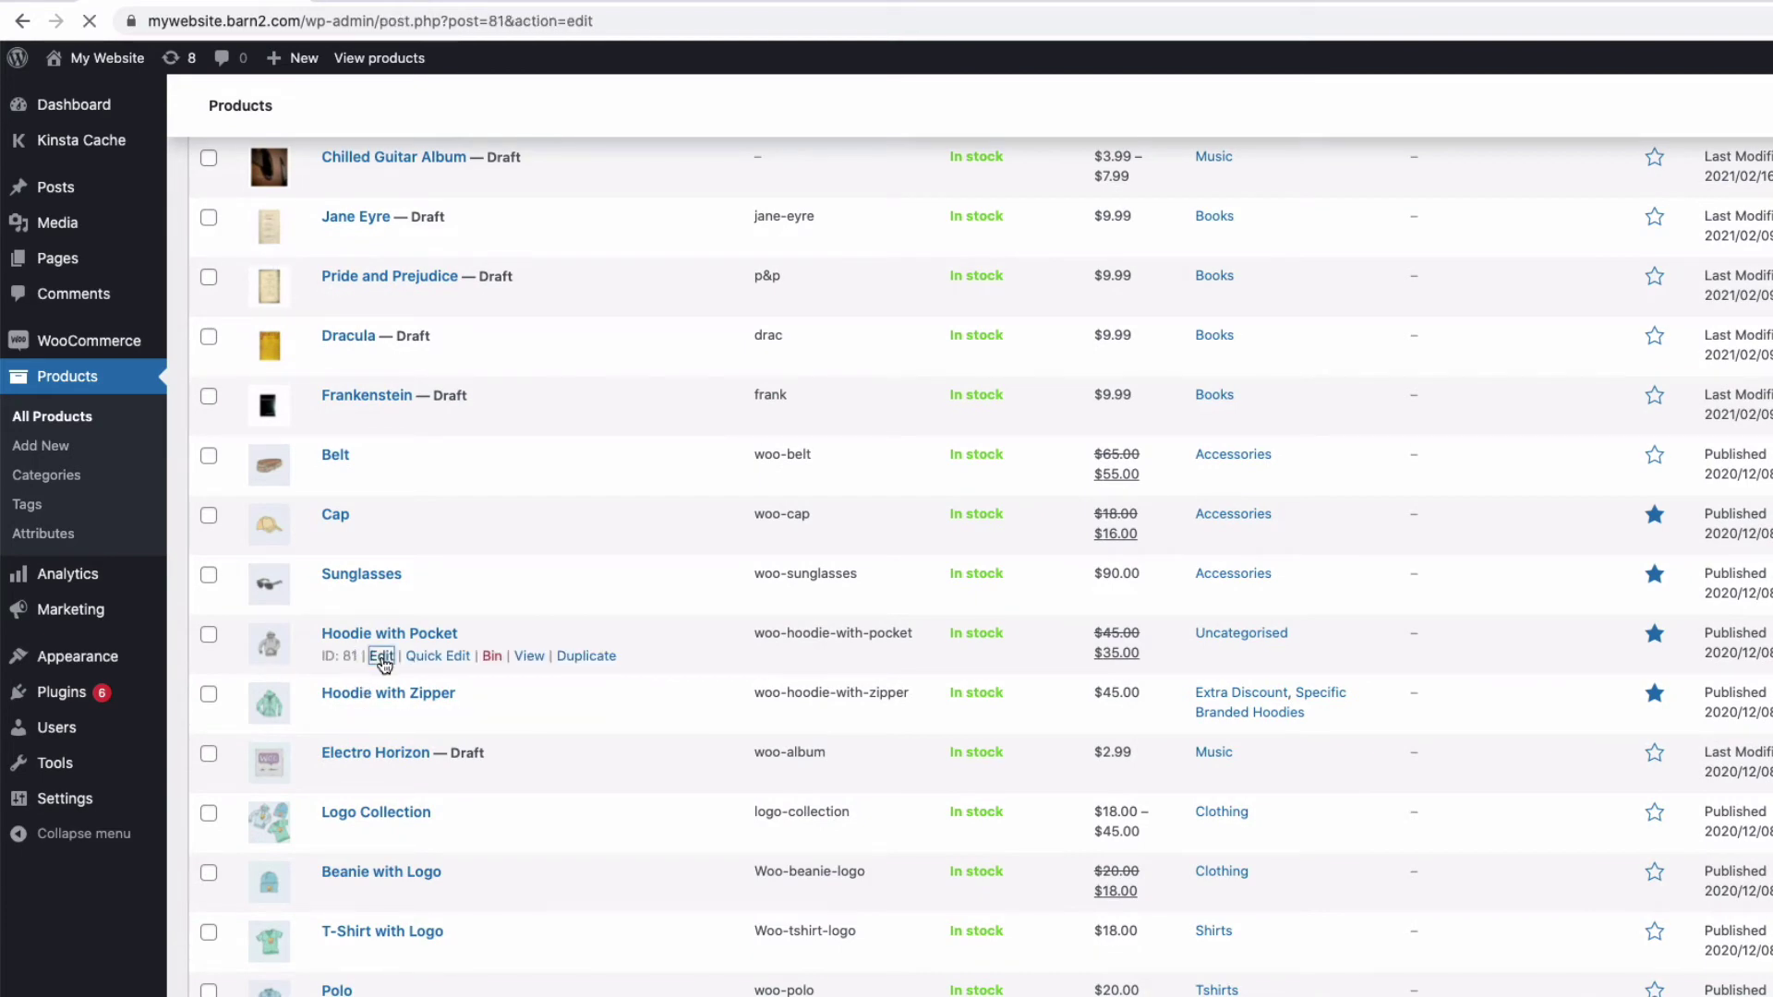
pyautogui.scroll(-7, 502, 622)
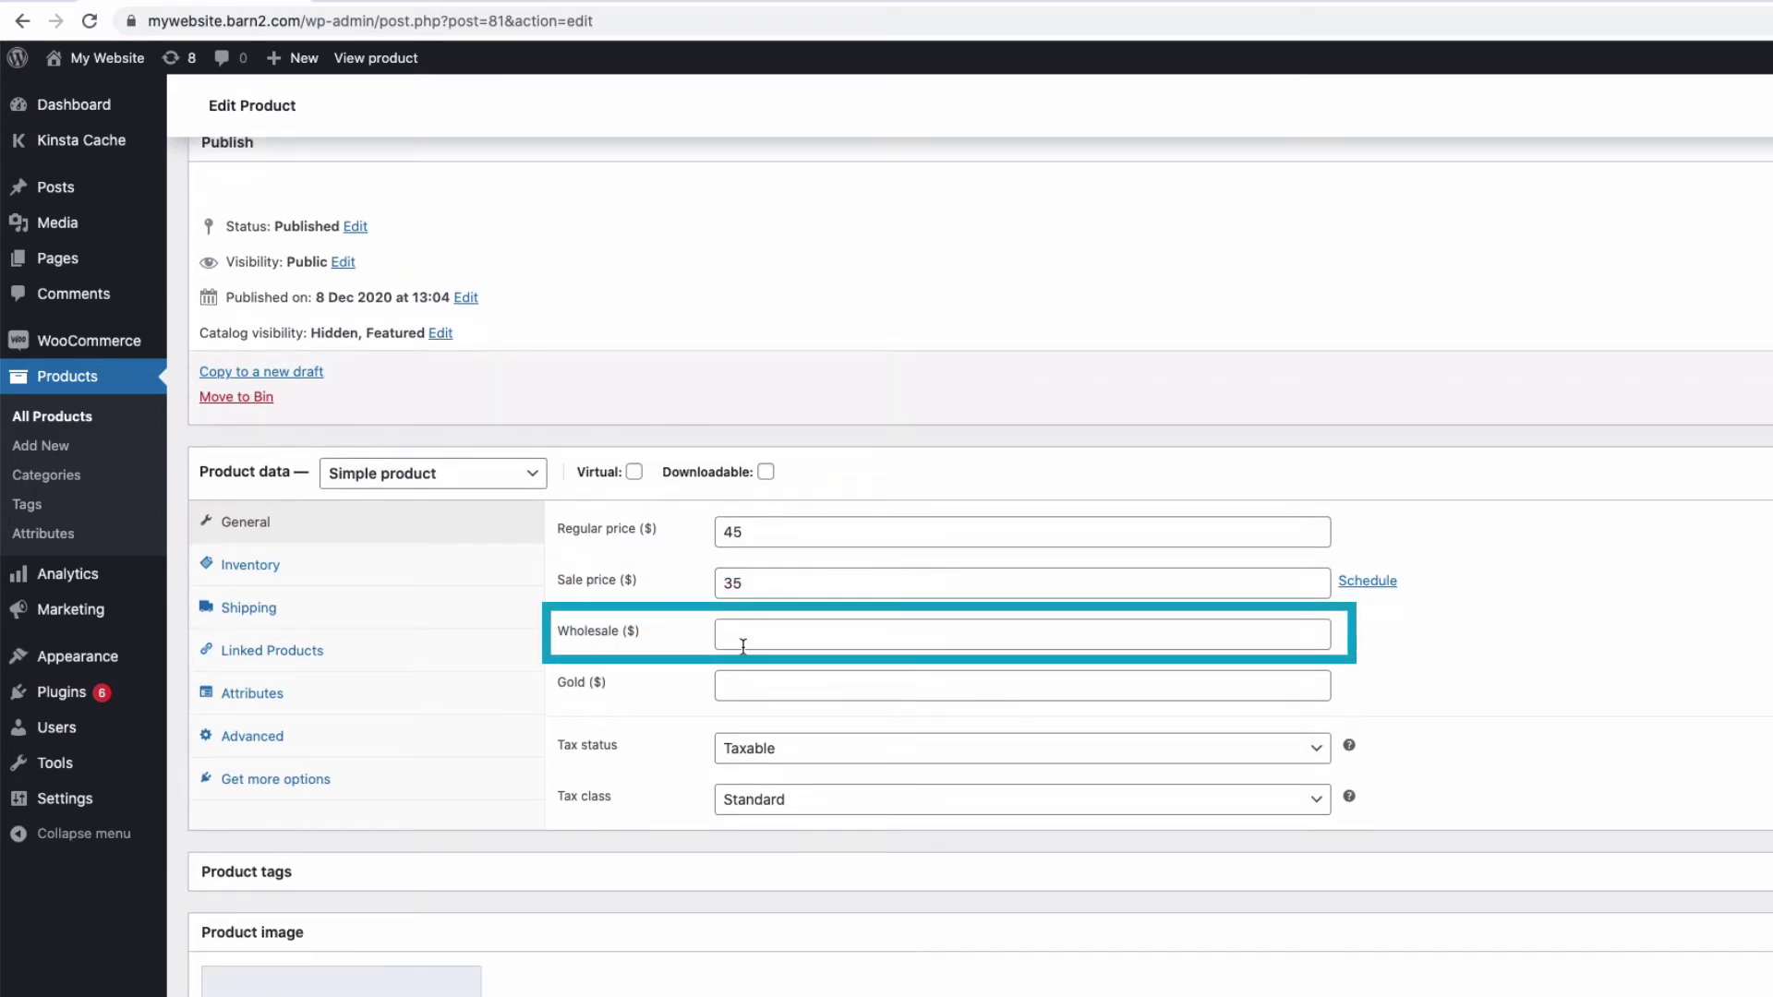
pyautogui.click(748, 636)
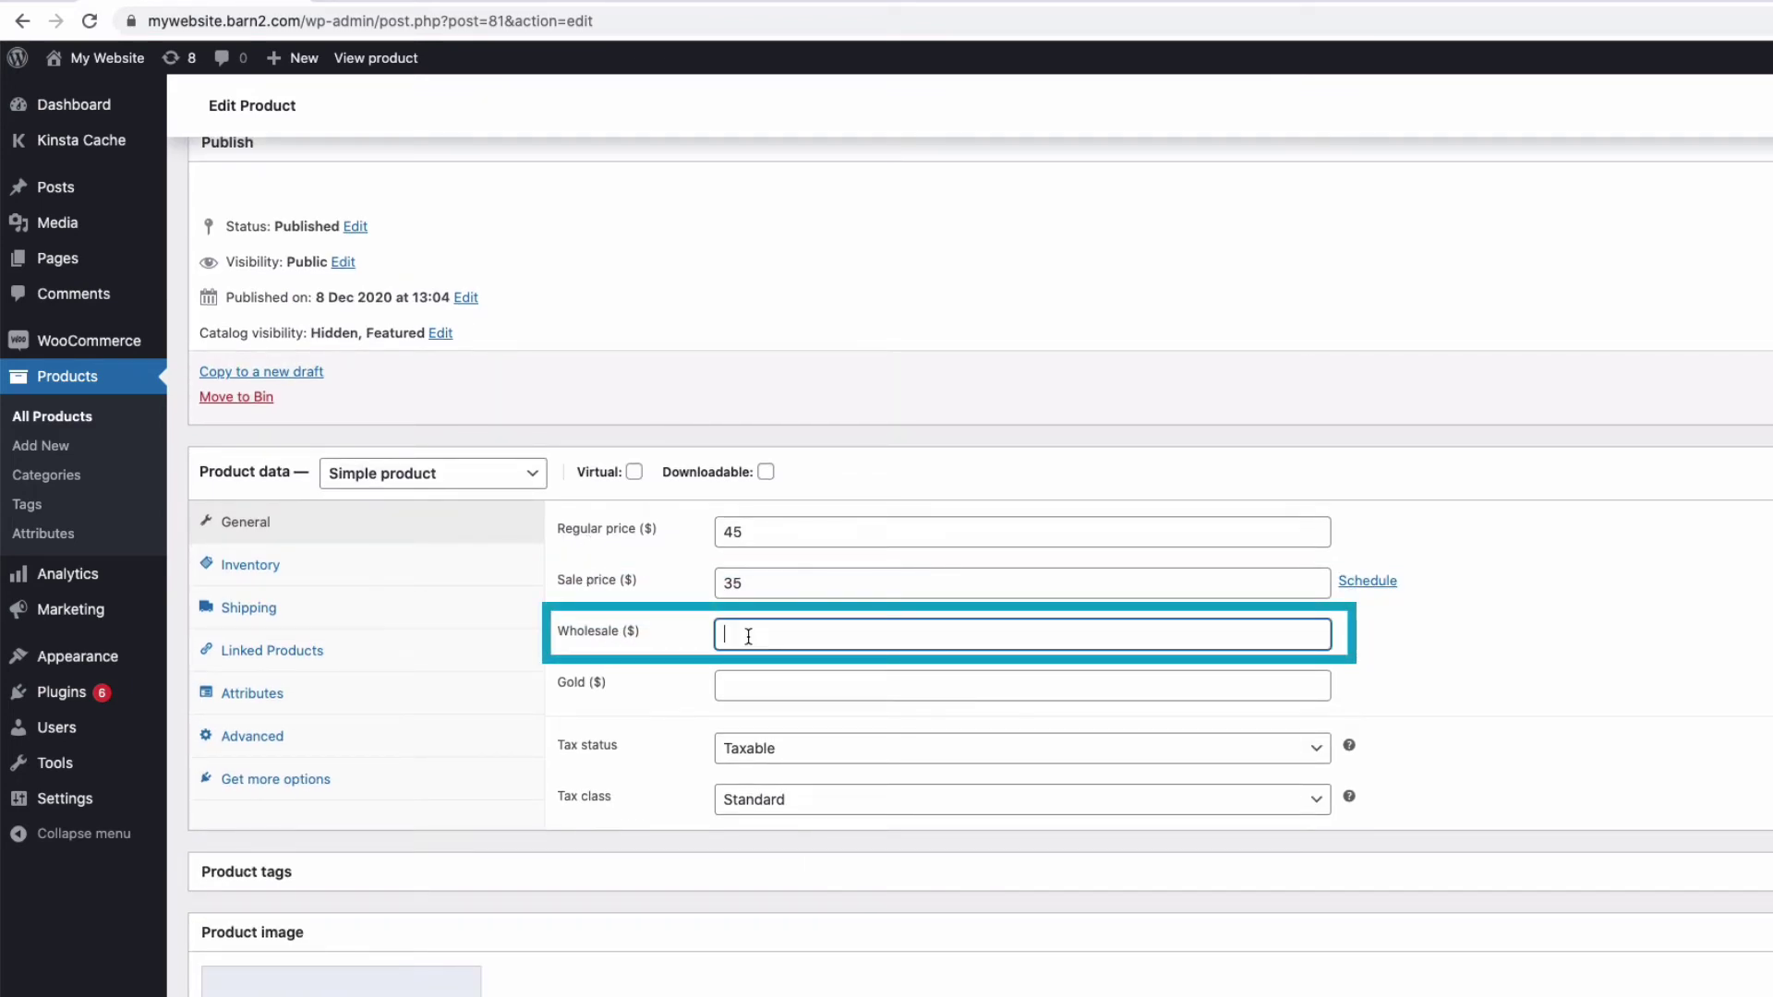
pyautogui.write('25')
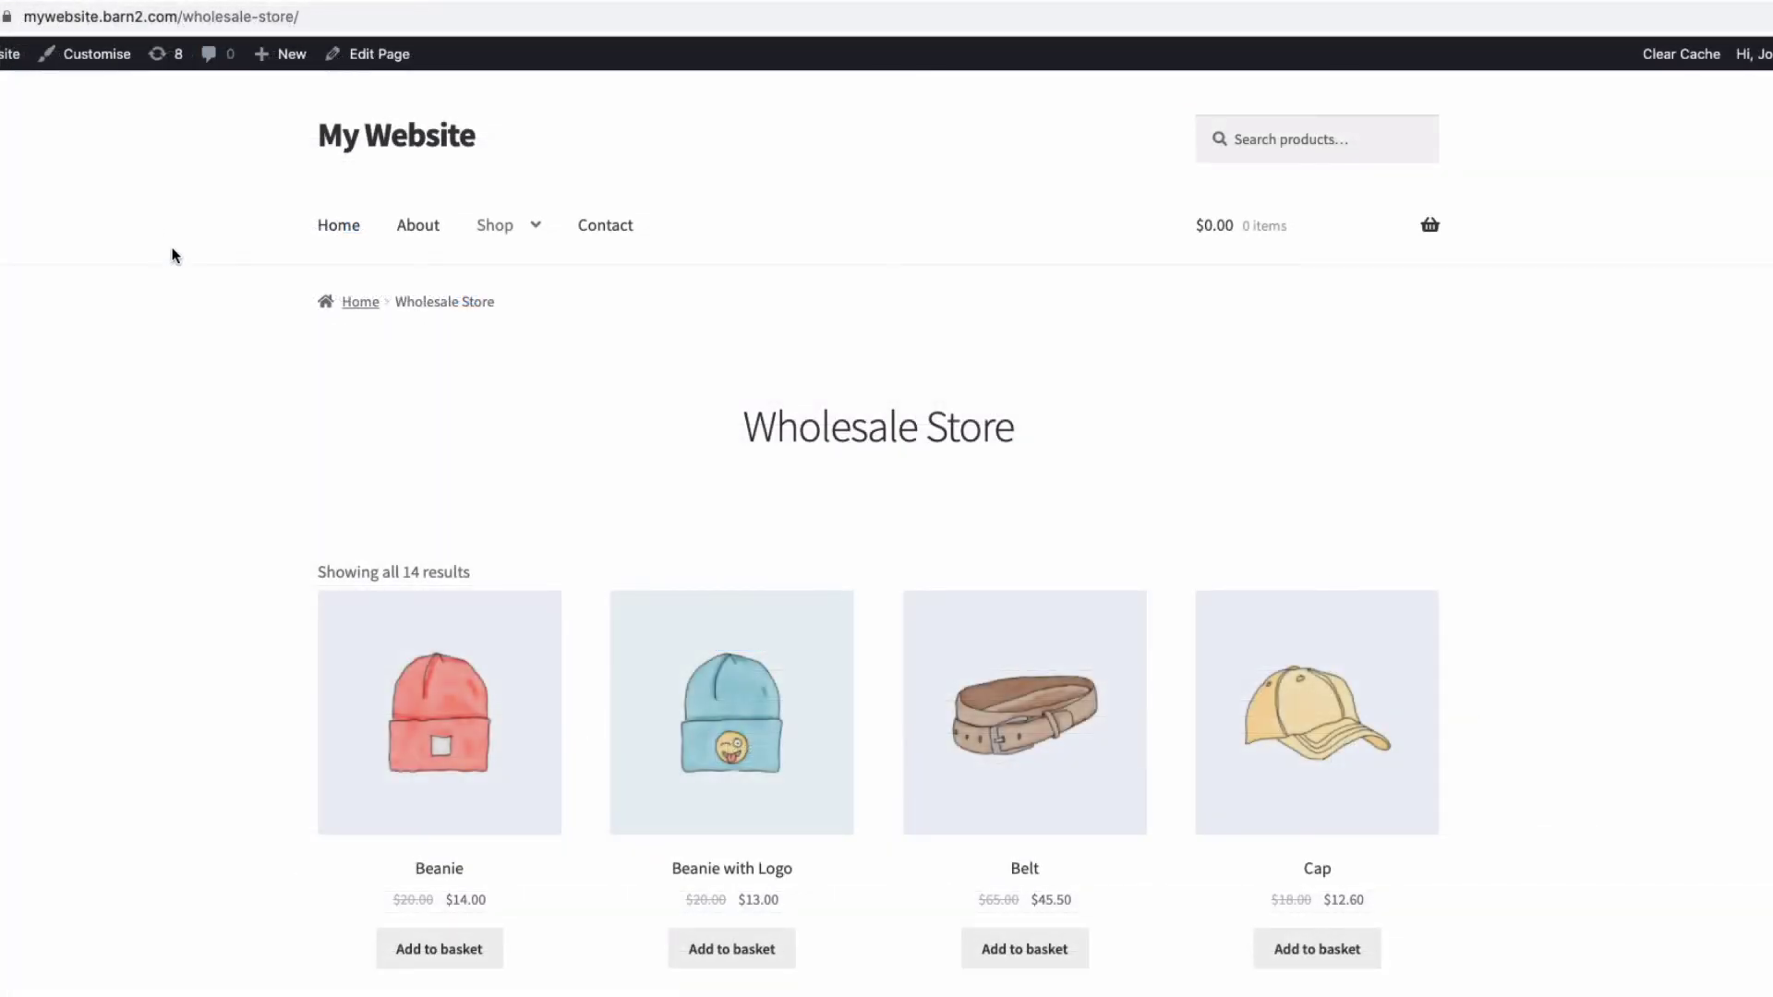
# Scroll through the Wholesale Store page's discounted products.
pyautogui.scroll(-5, 286, 337)
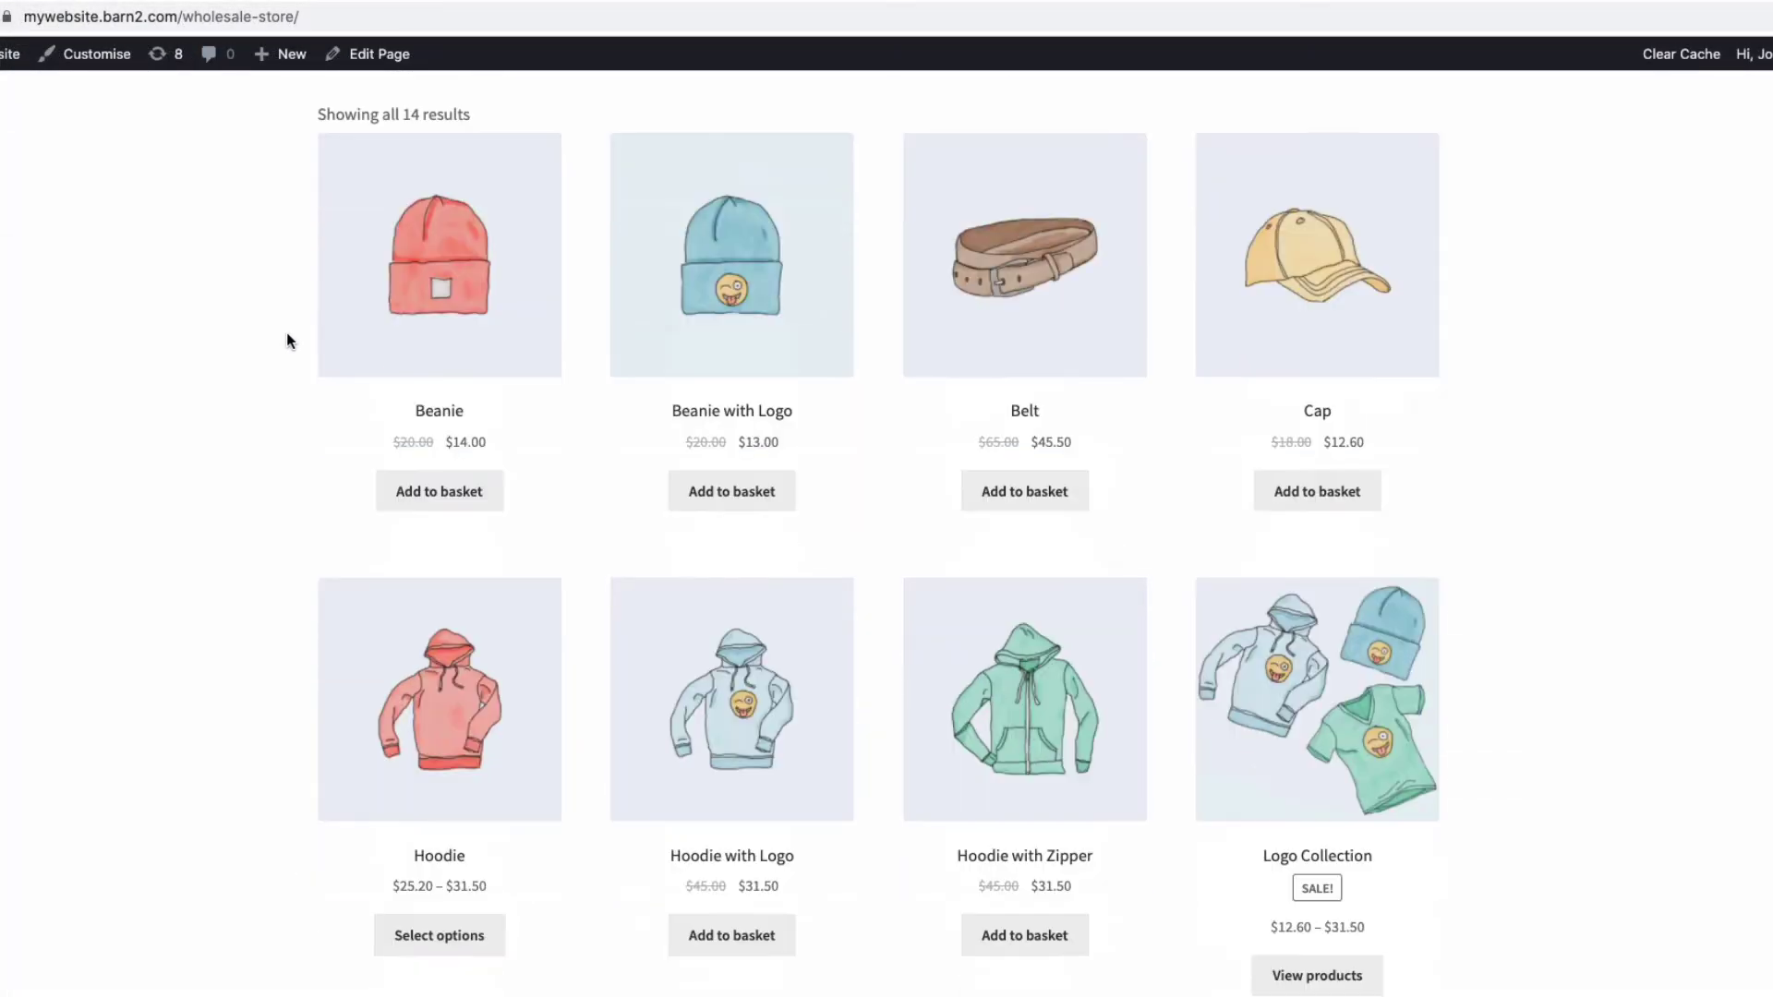
pyautogui.scroll(-8, 288, 341)
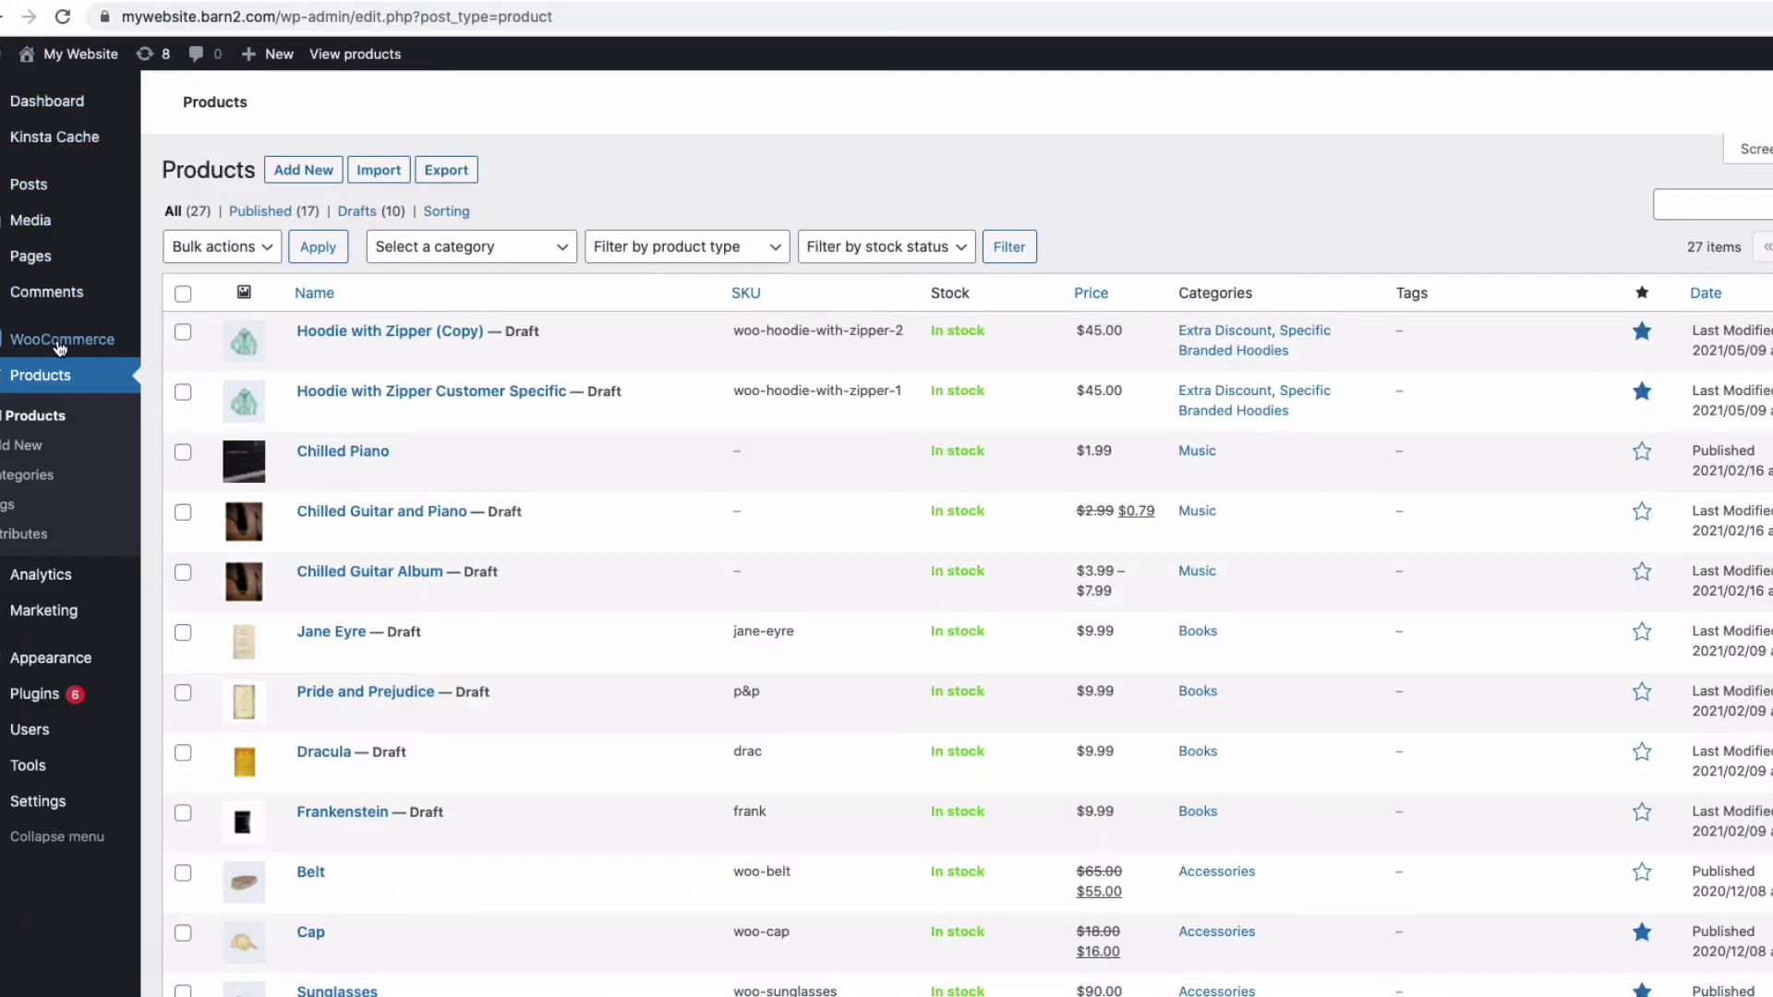
# Go to the wholesale plugin's layout settings under WooCommerce Settings.
pyautogui.moveTo(60, 349)
pyautogui.click(176, 498)
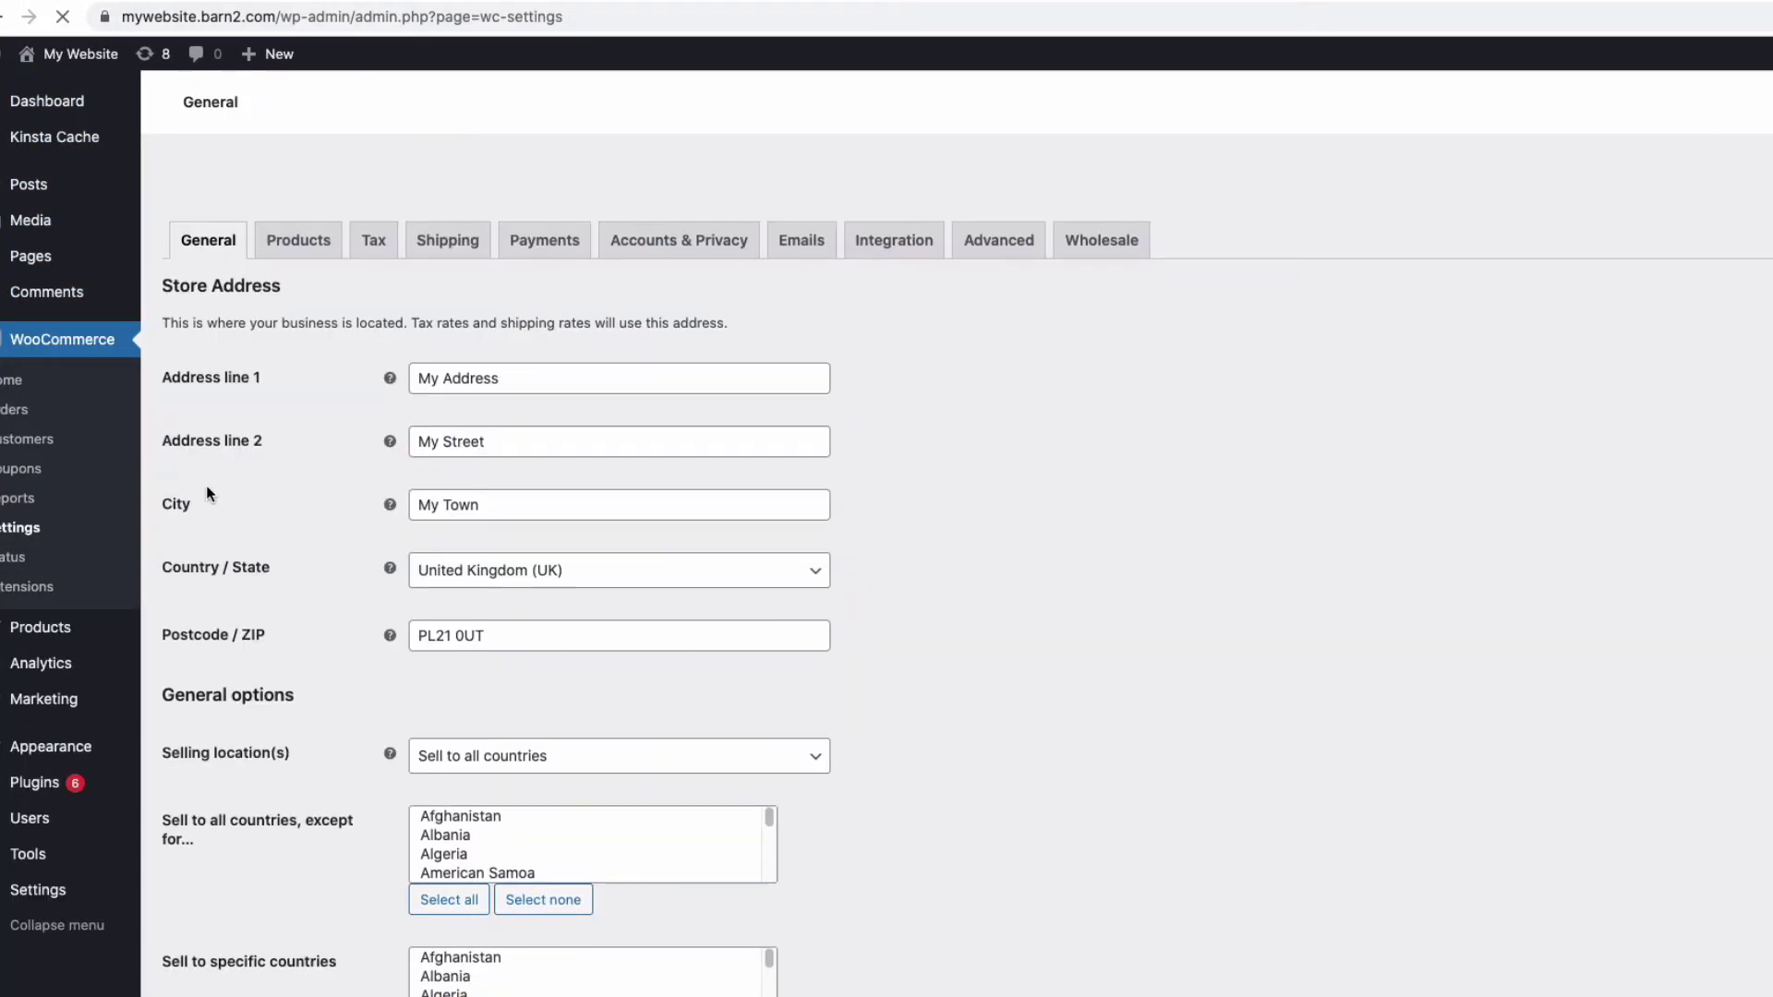
pyautogui.click(1099, 199)
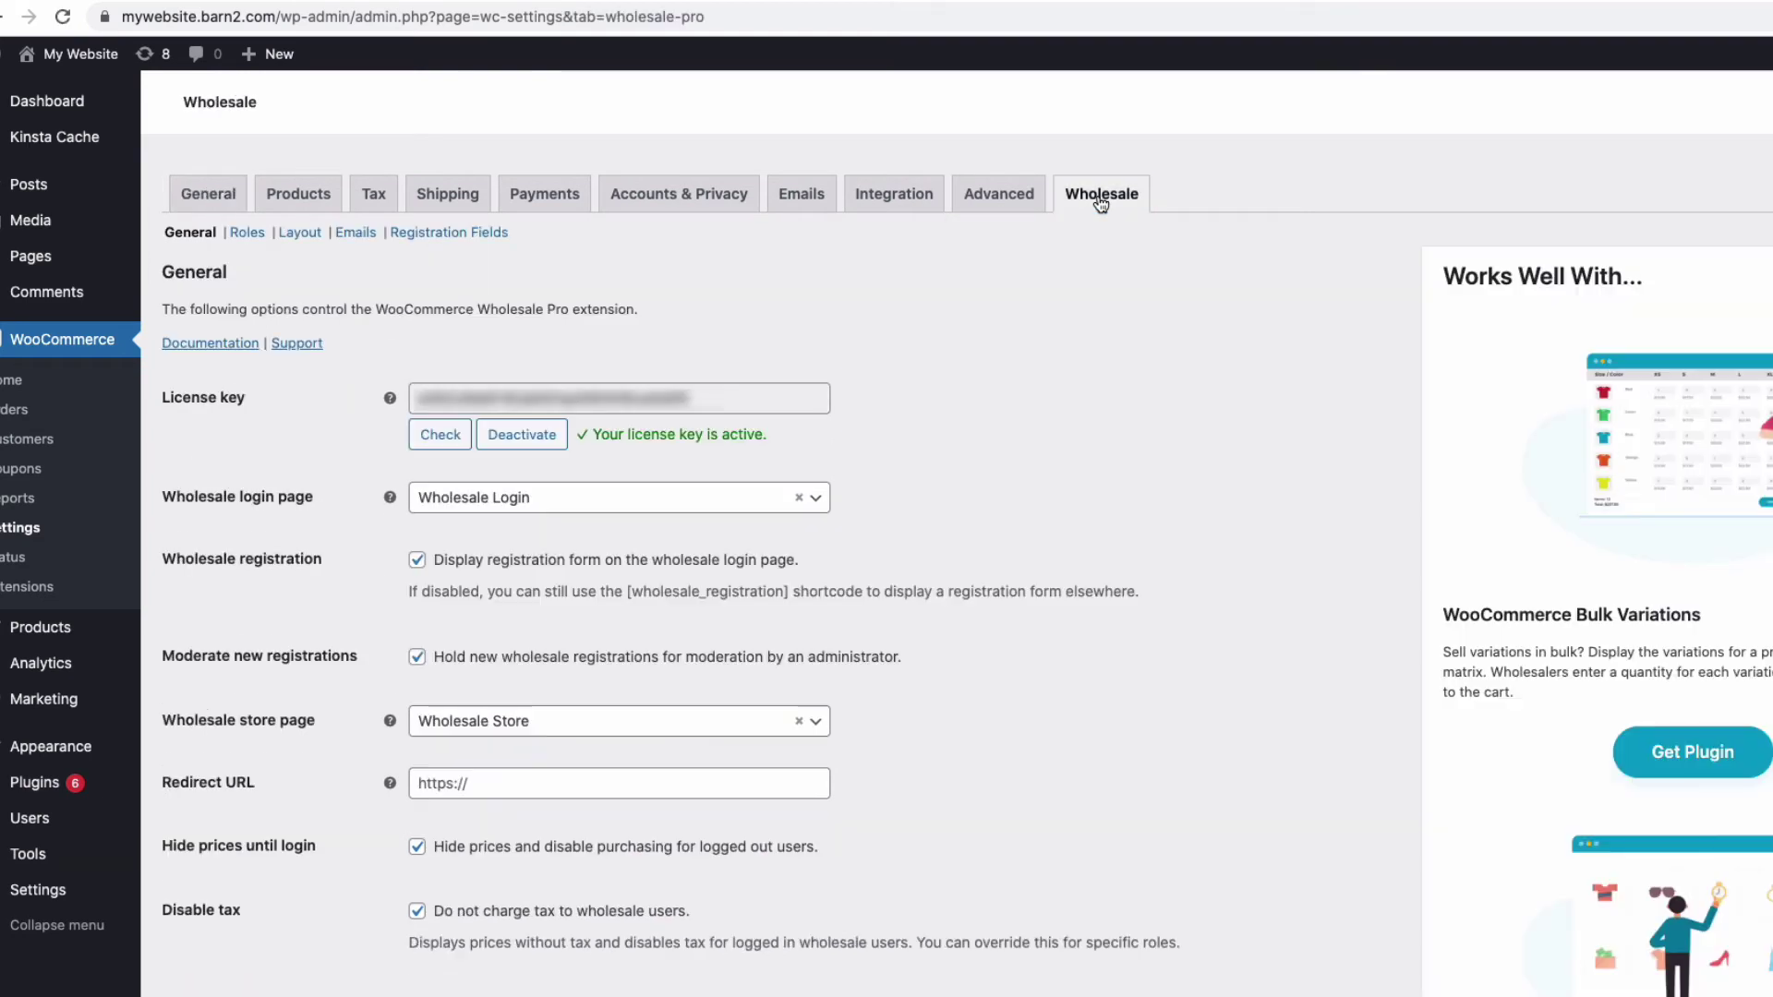
pyautogui.click(301, 235)
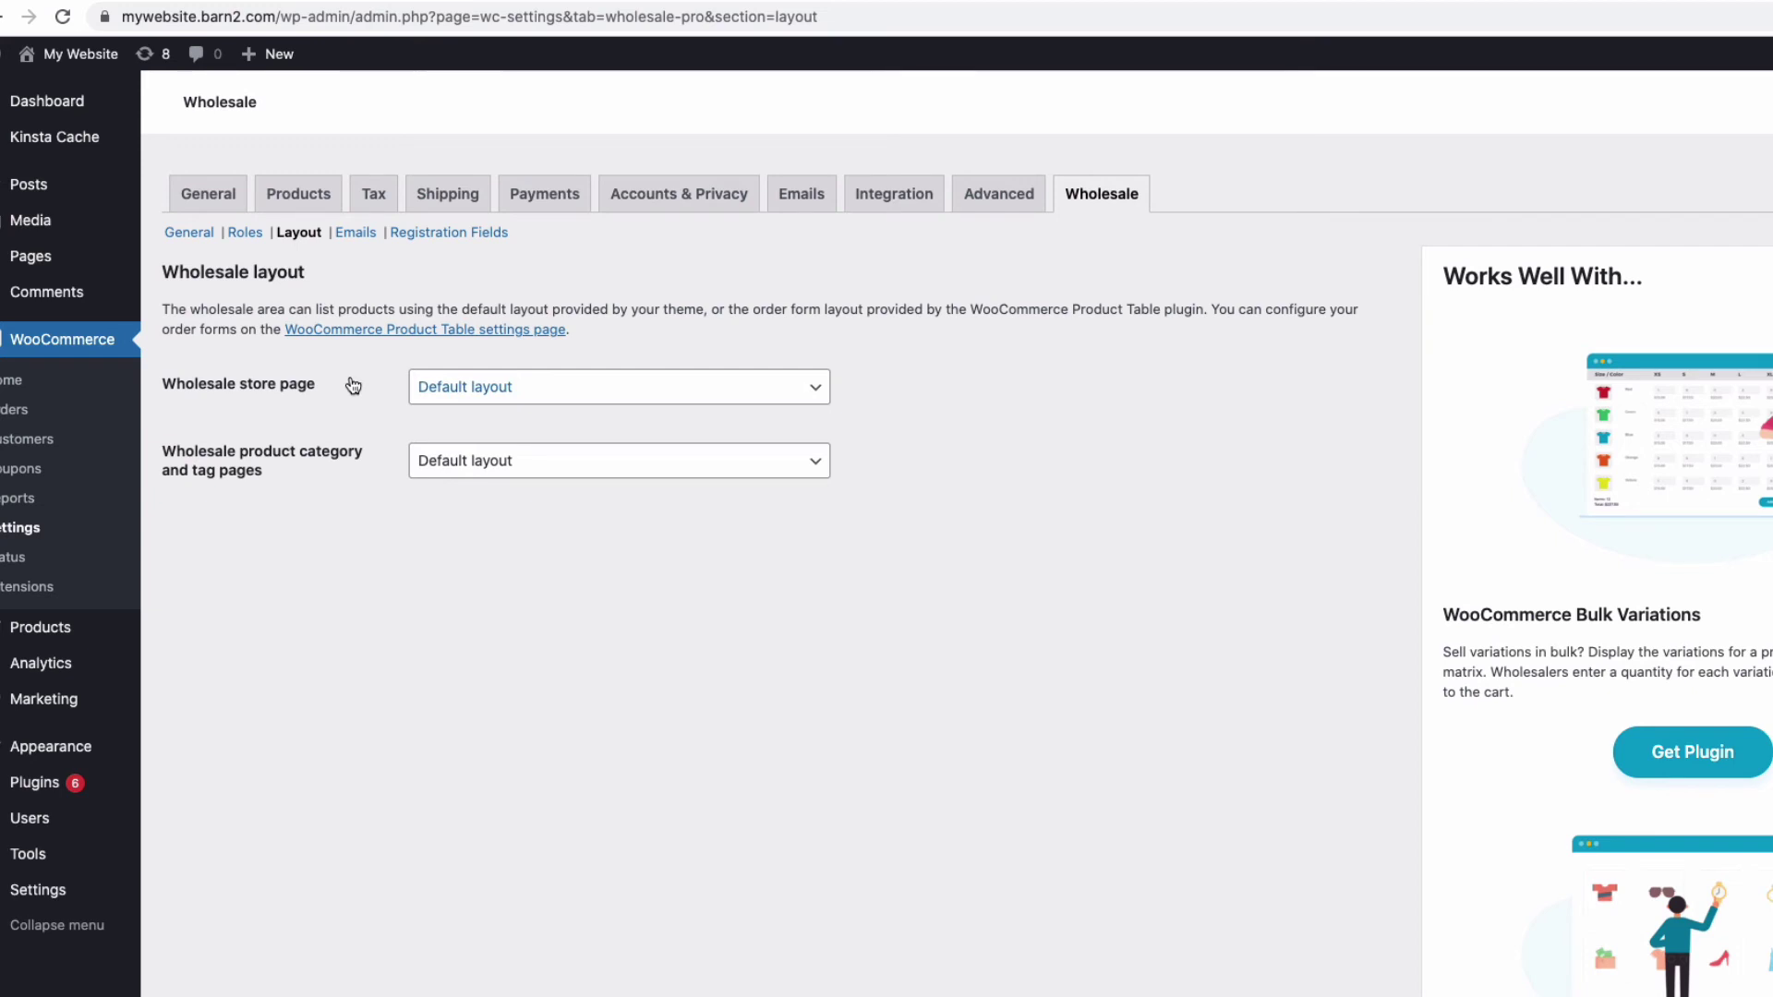
# Choose Order form layout for the store page and the category/tag pages, then save.
pyautogui.click(487, 388)
pyautogui.click(492, 407)
pyautogui.click(475, 460)
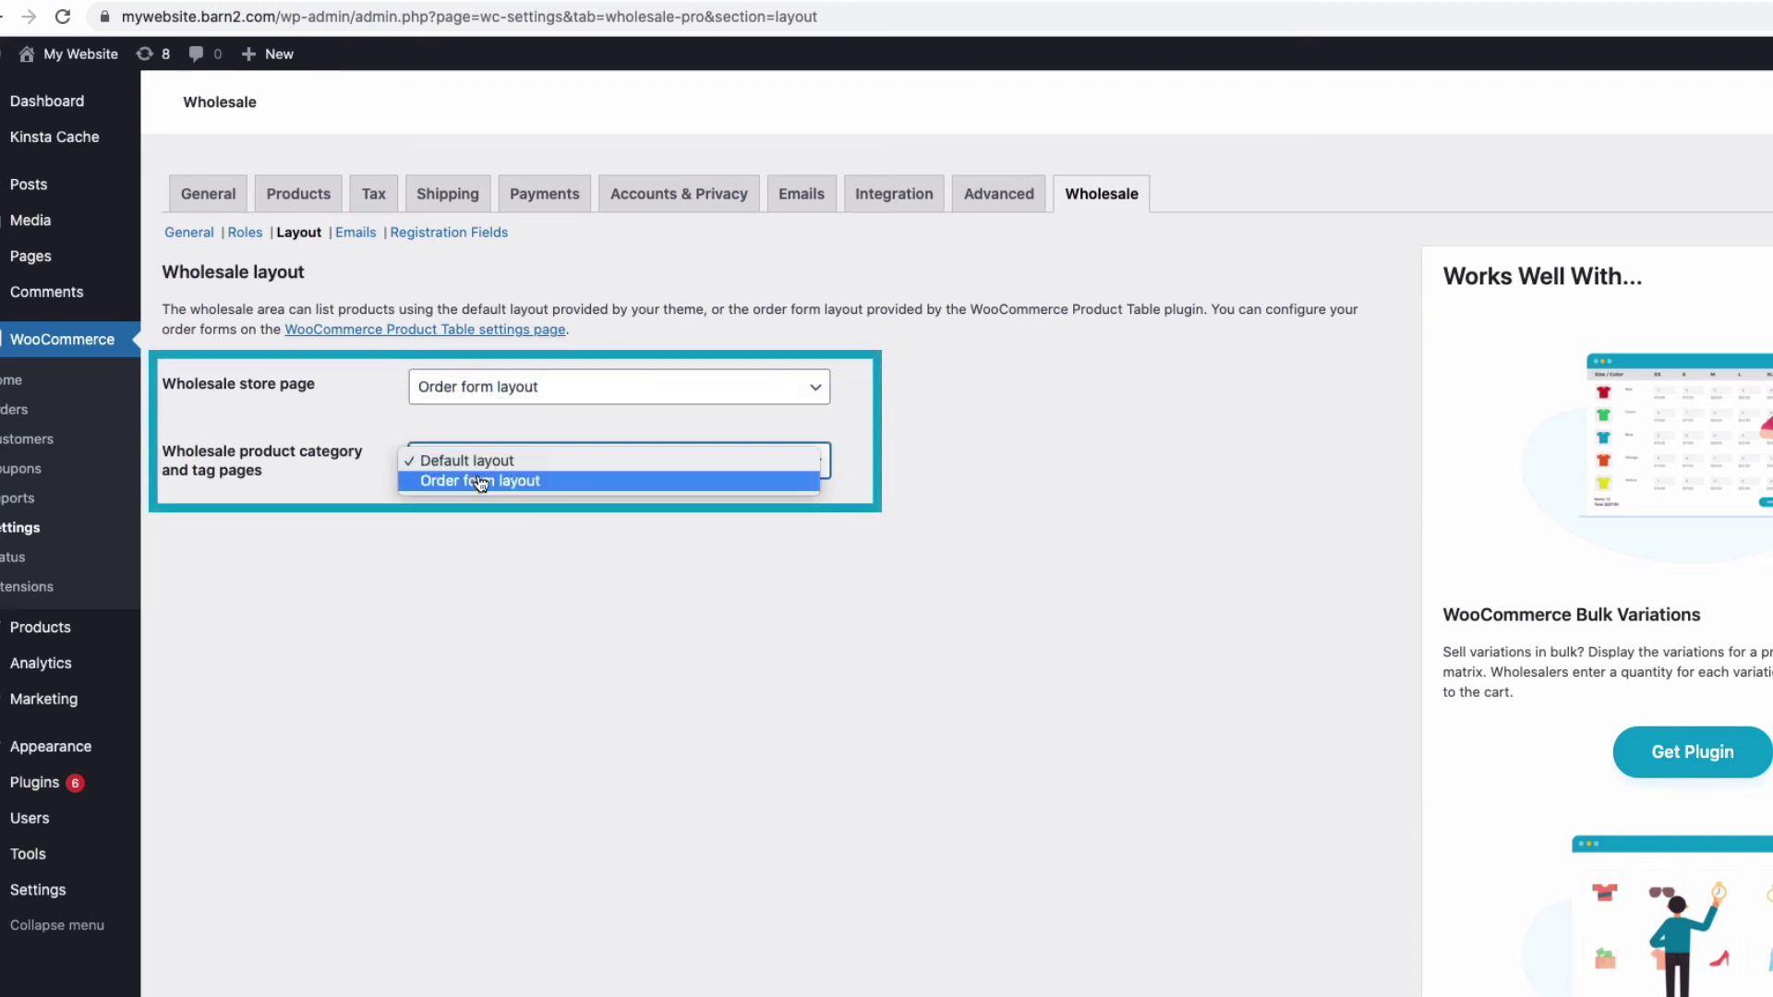
pyautogui.click(479, 481)
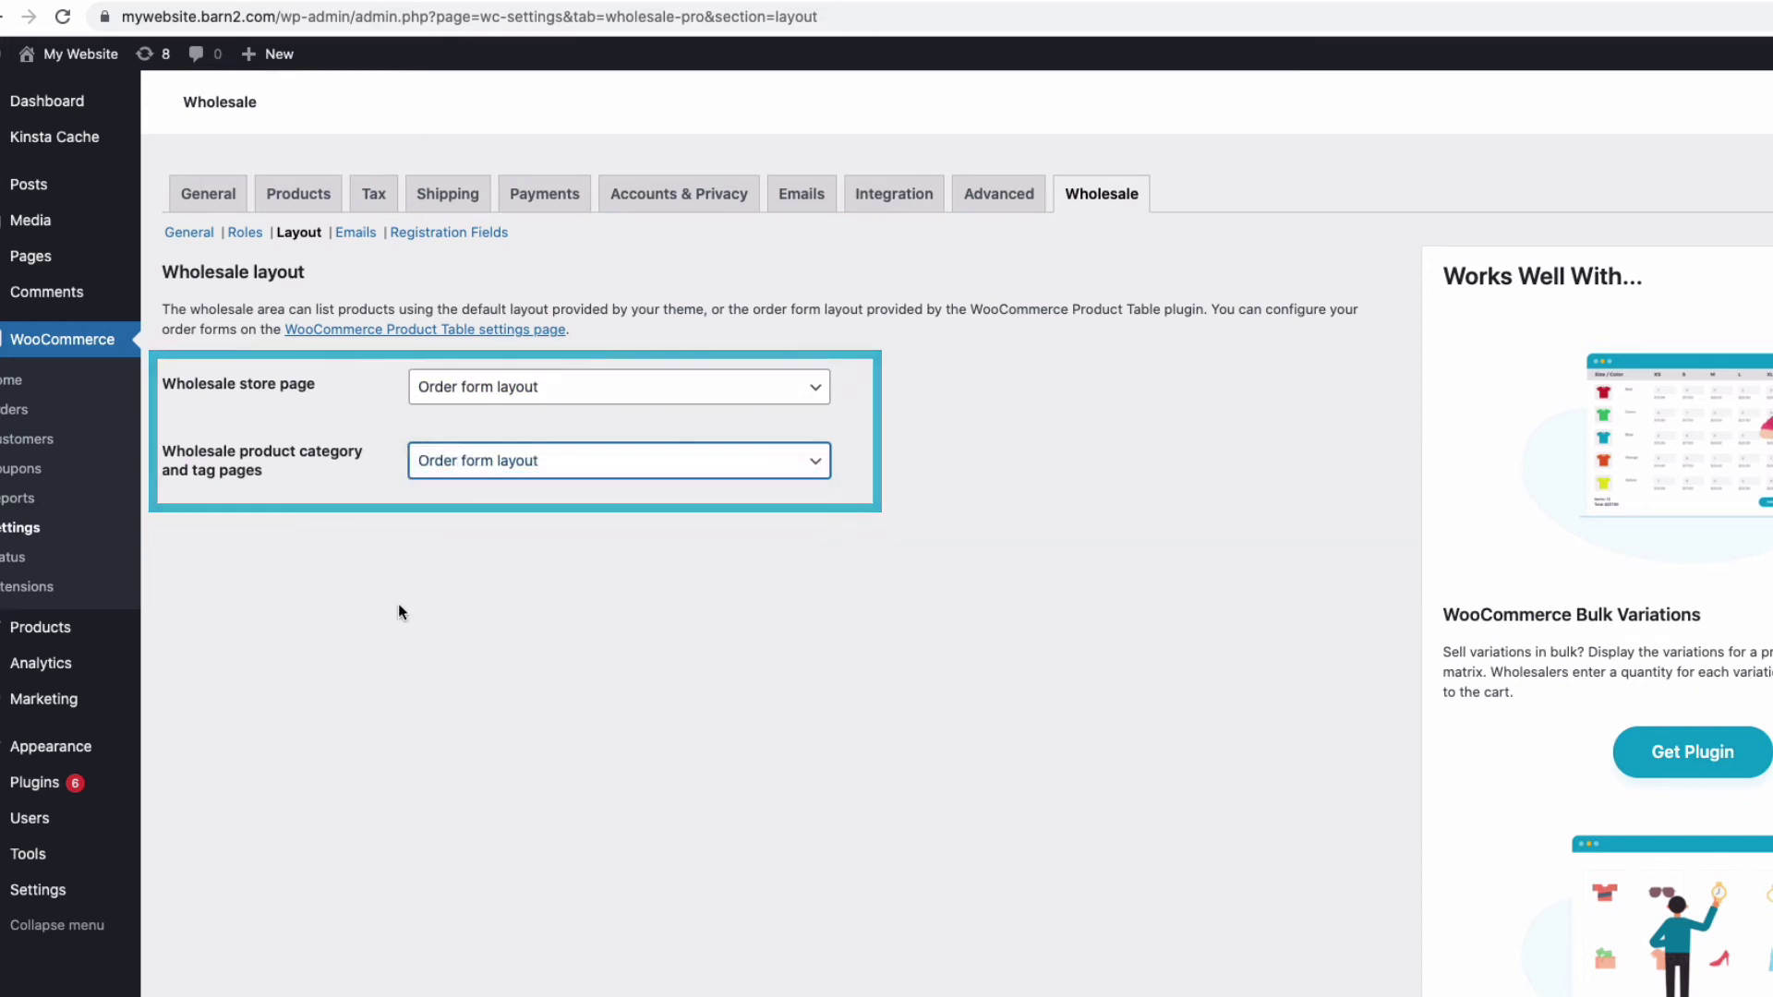
pyautogui.scroll(-4, 362, 668)
pyautogui.click(220, 960)
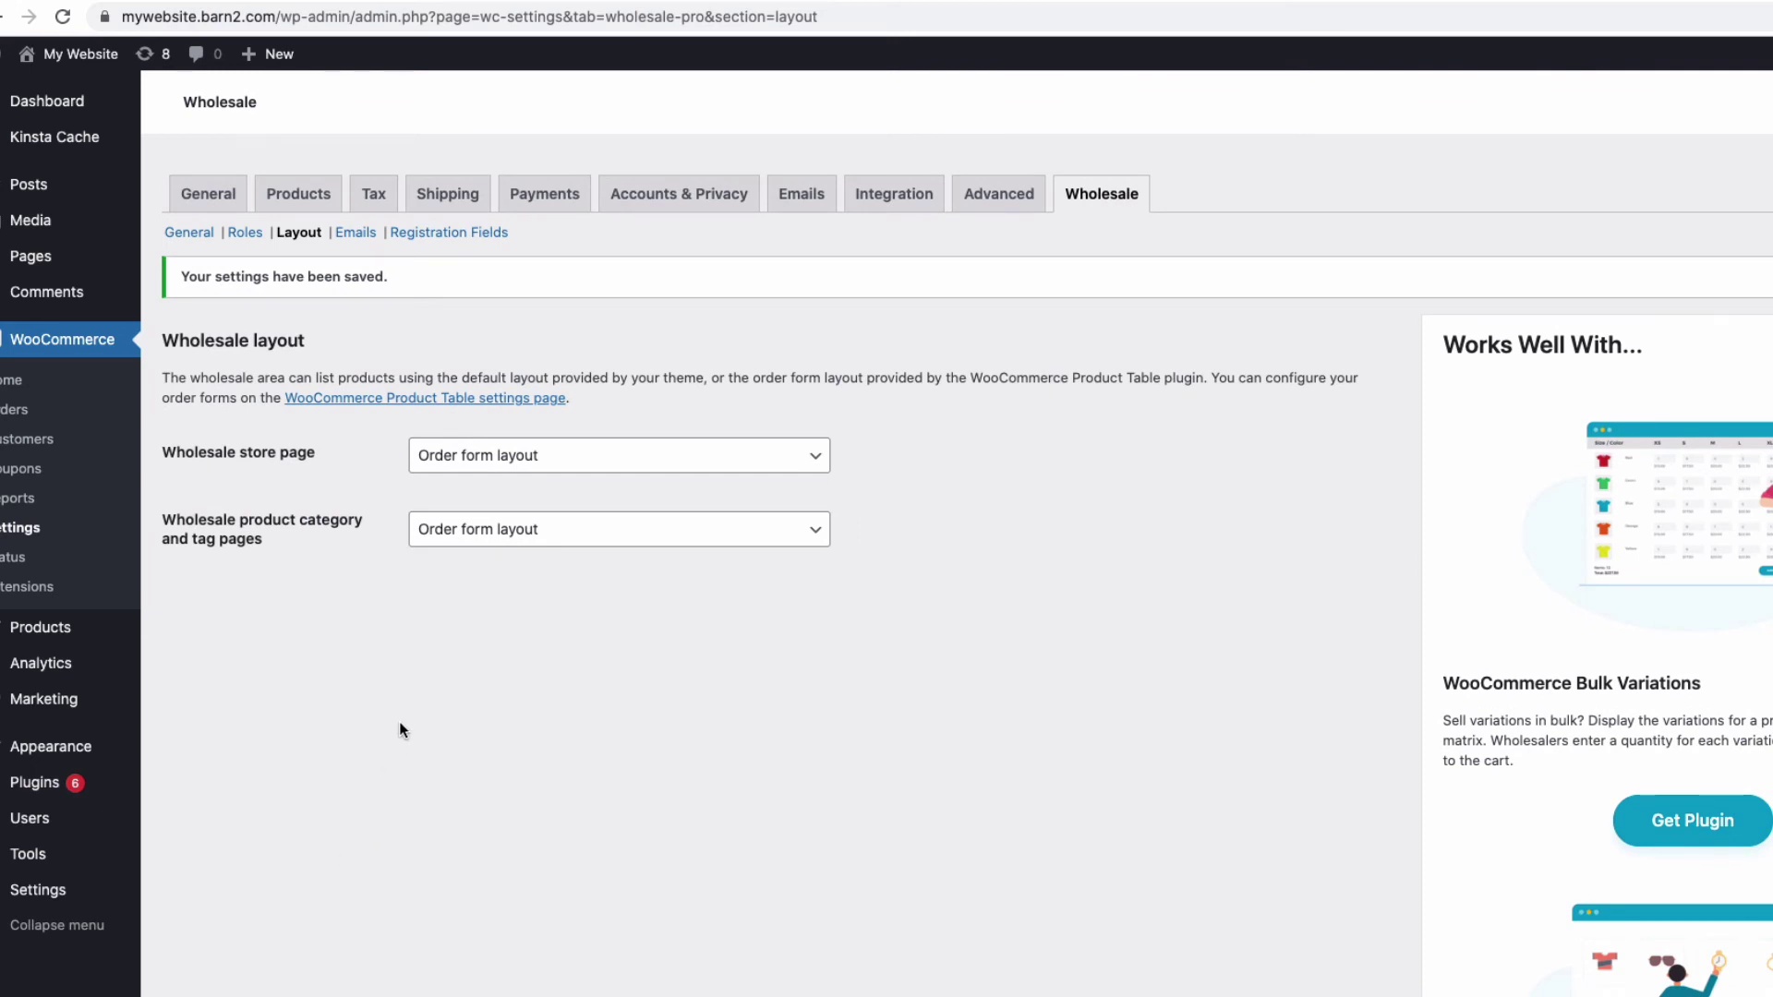
# Reload /wholesale-store/ and scroll through its order-form product table with quantity fields.
pyautogui.click(334, 3)
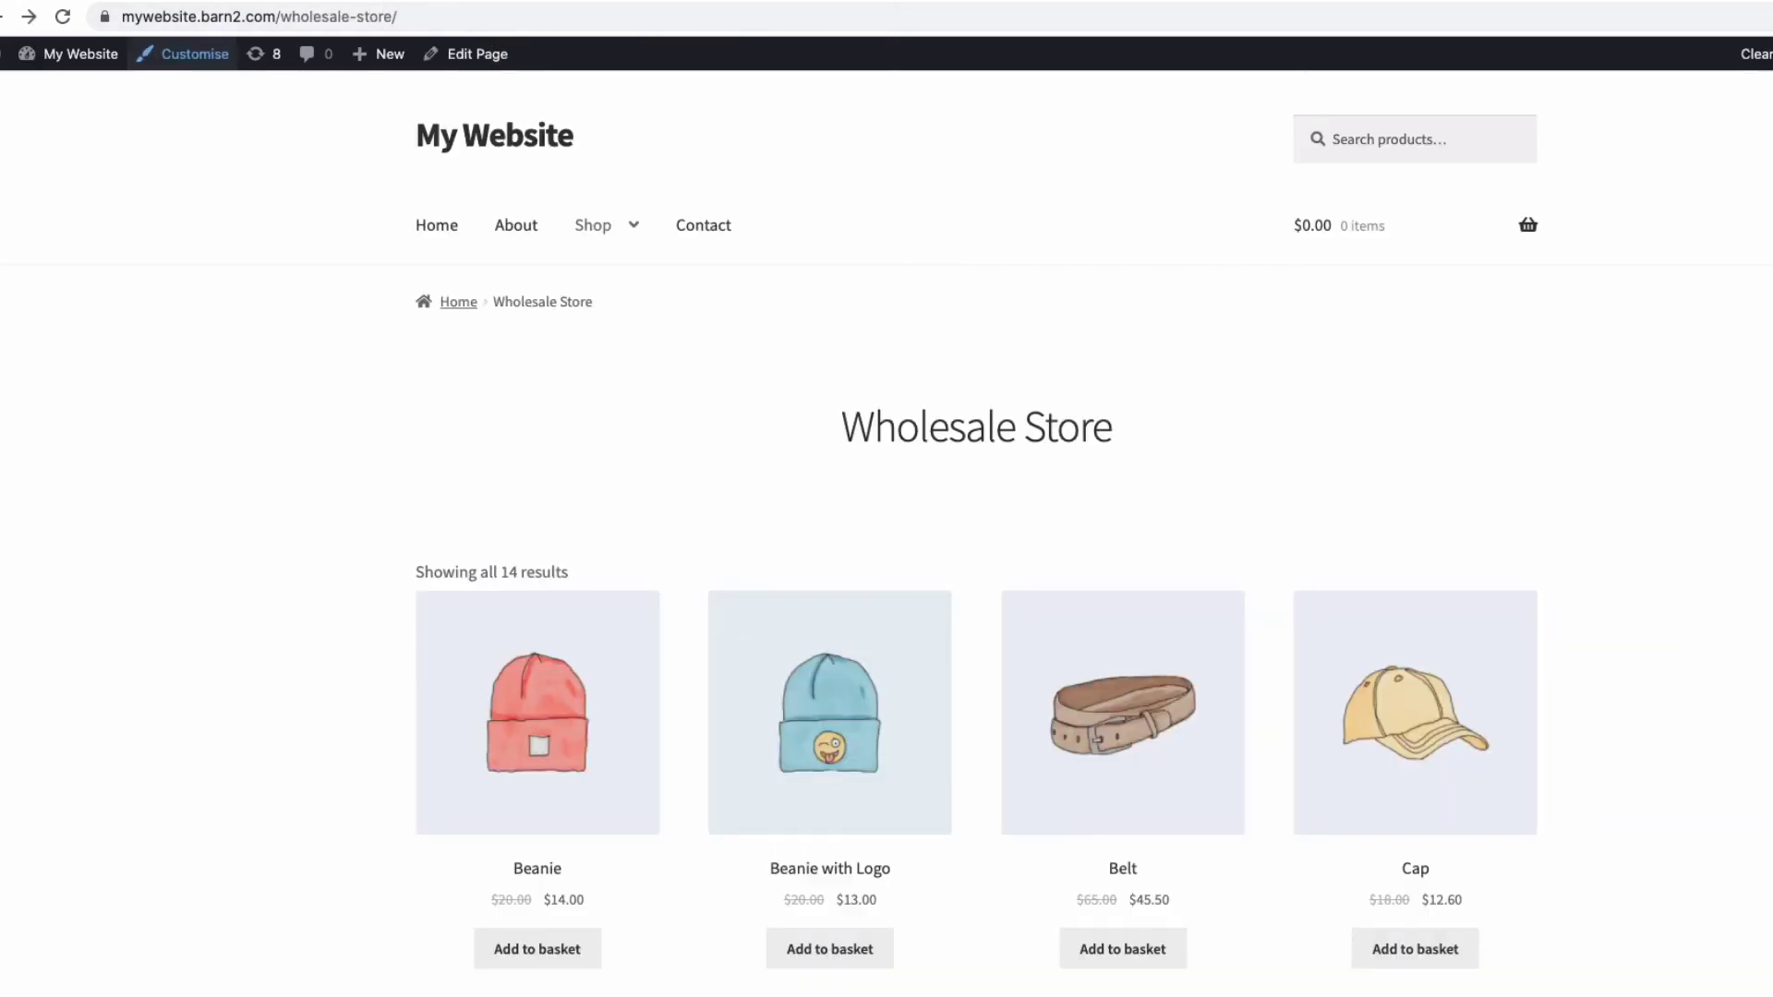
pyautogui.click(63, 16)
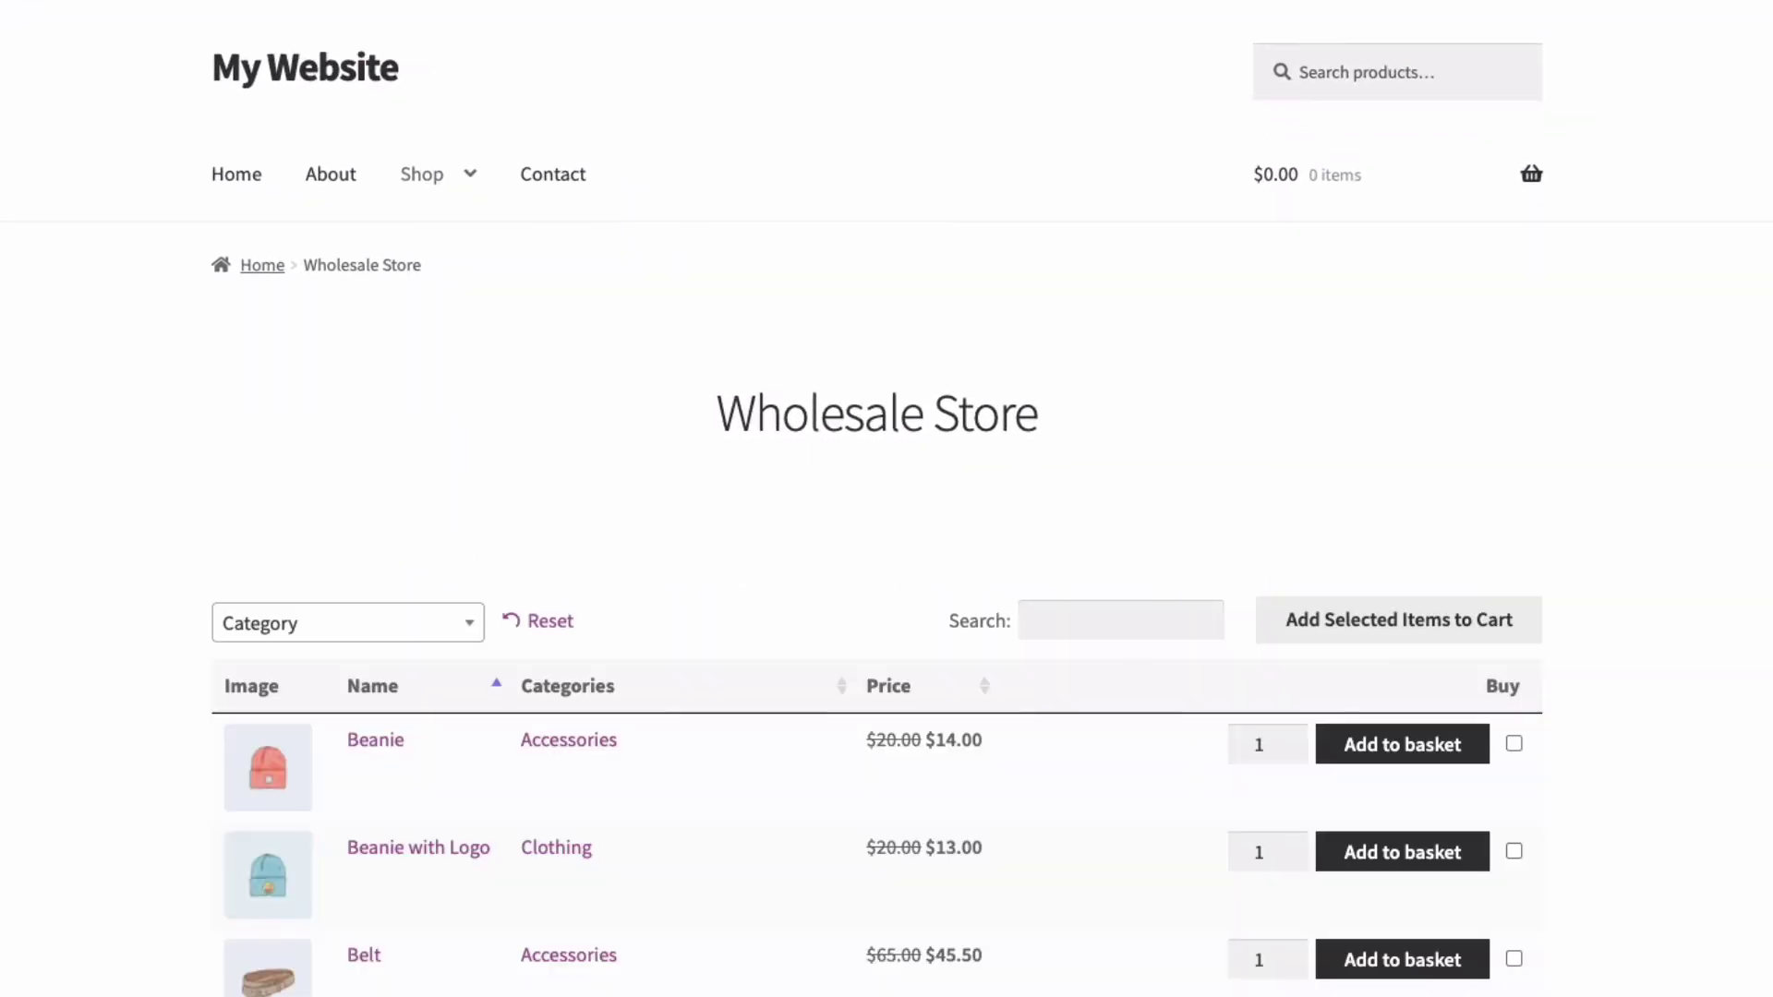
pyautogui.scroll(-4, 2, 494)
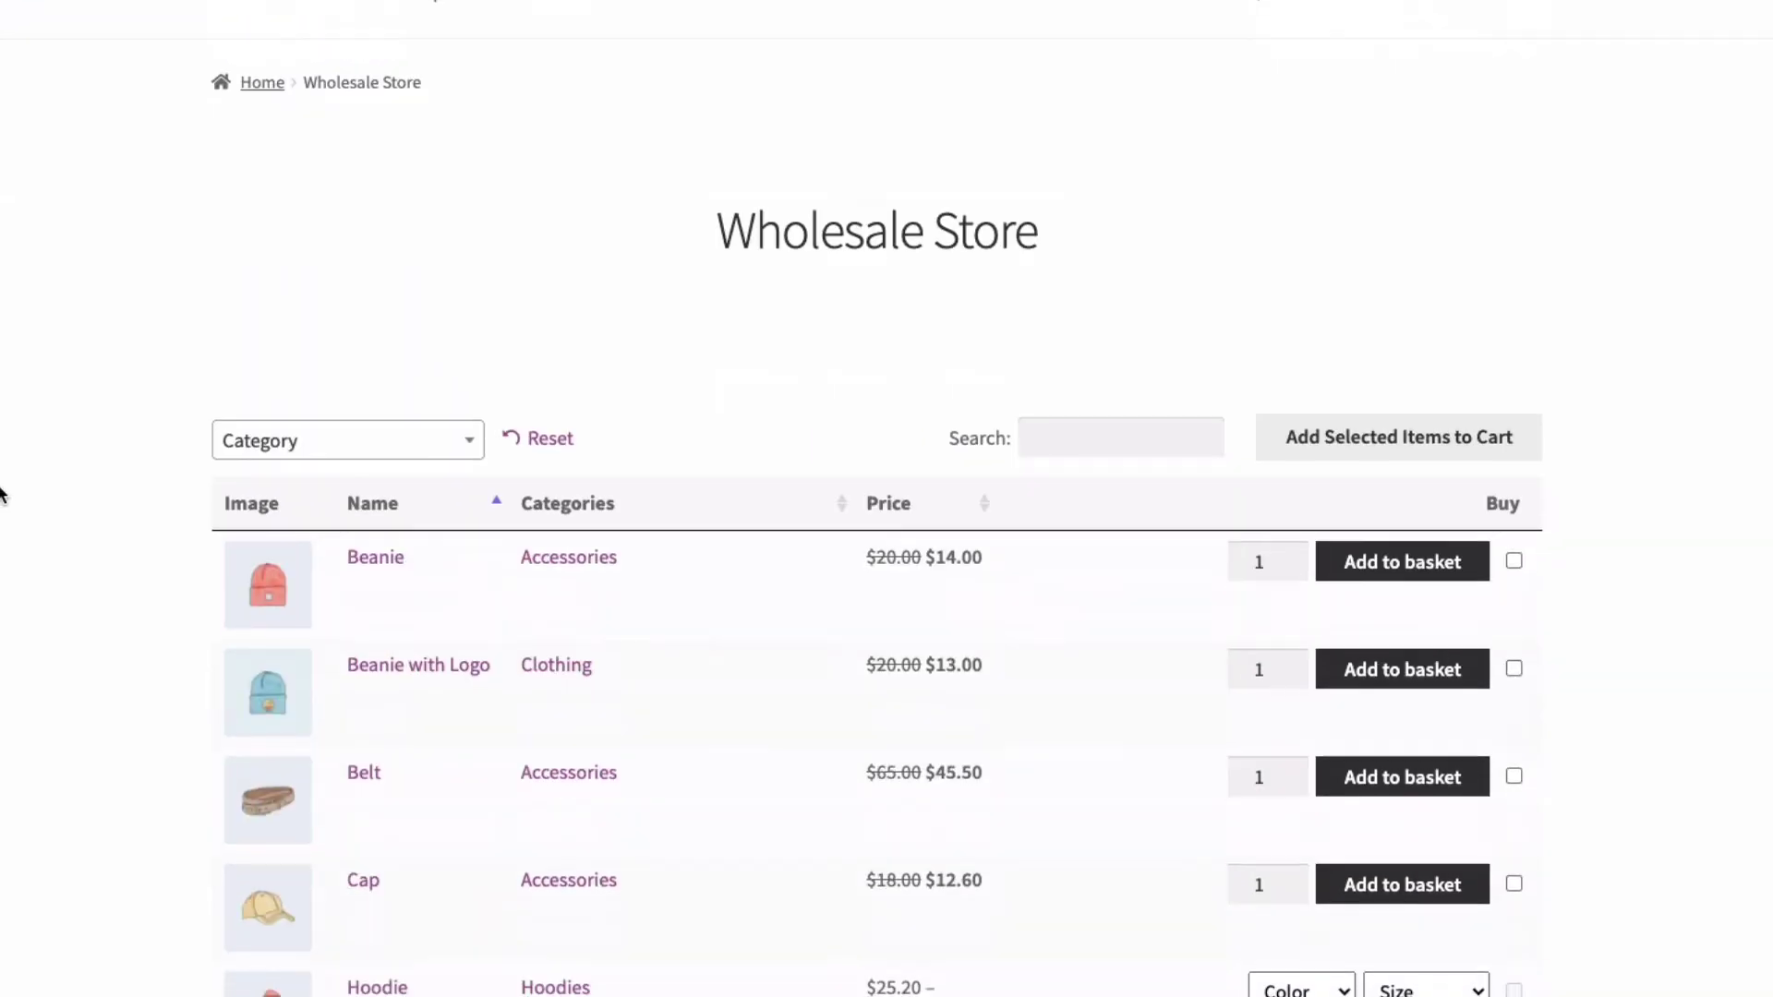
pyautogui.scroll(-4, 1, 494)
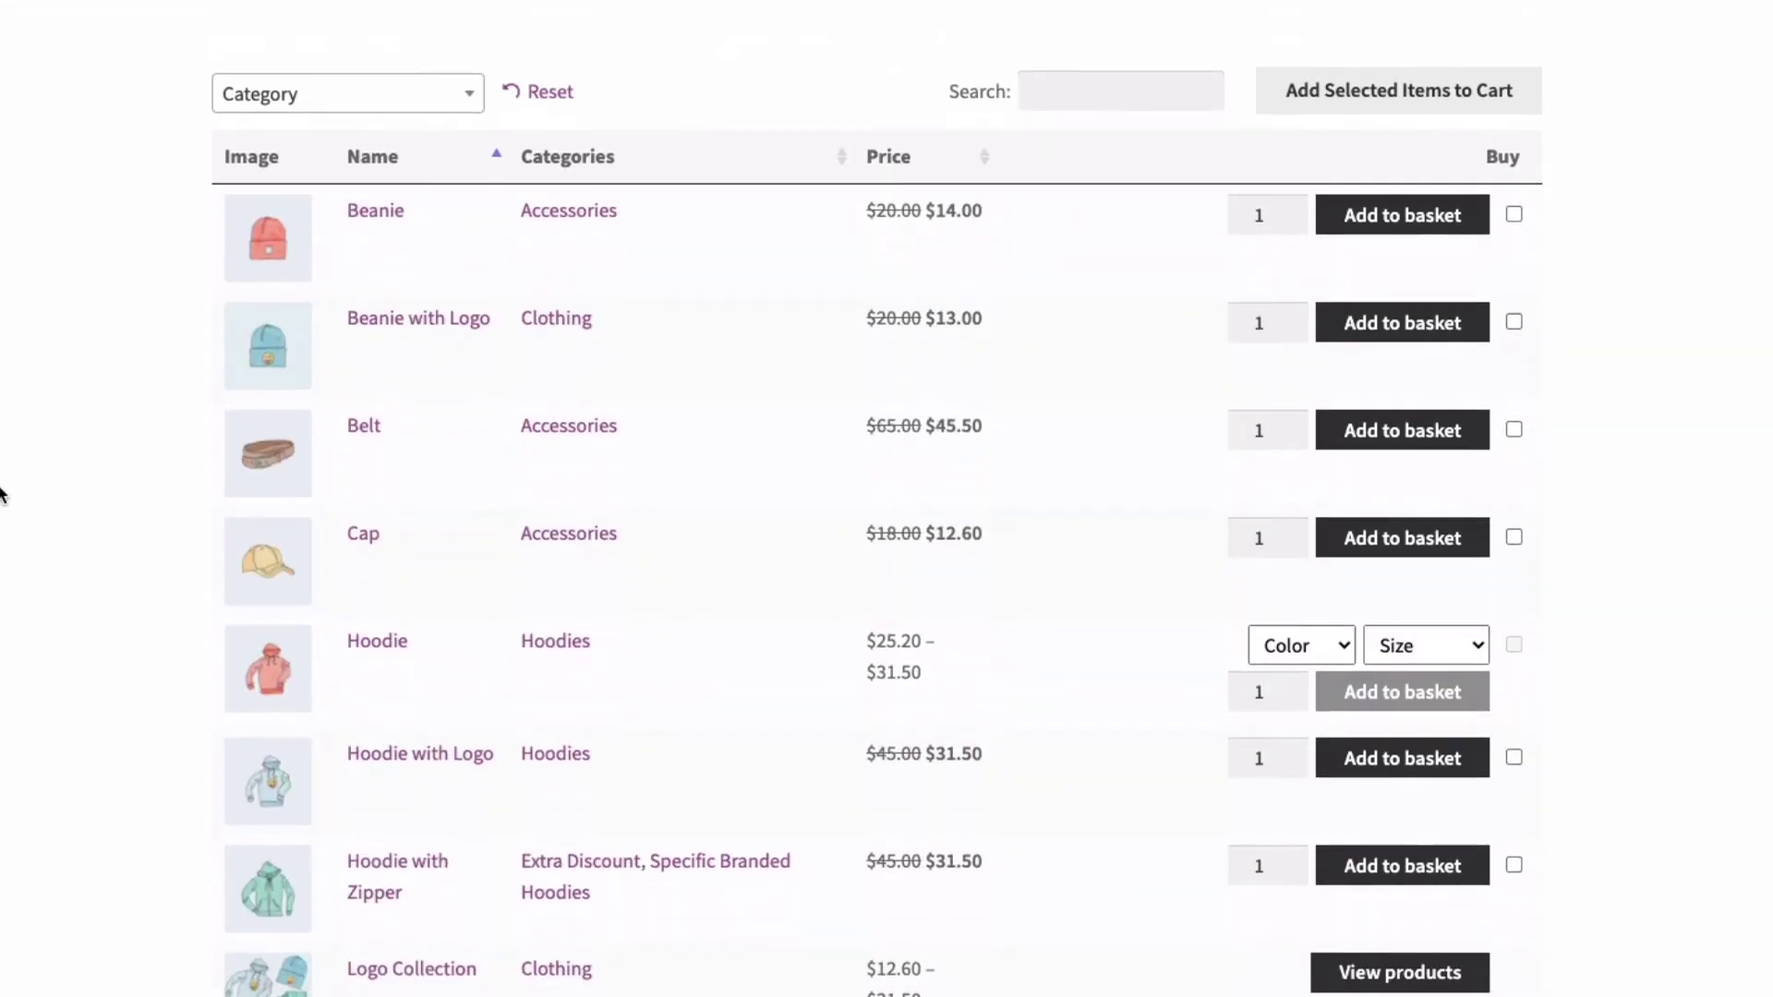
pyautogui.scroll(-4, 1, 494)
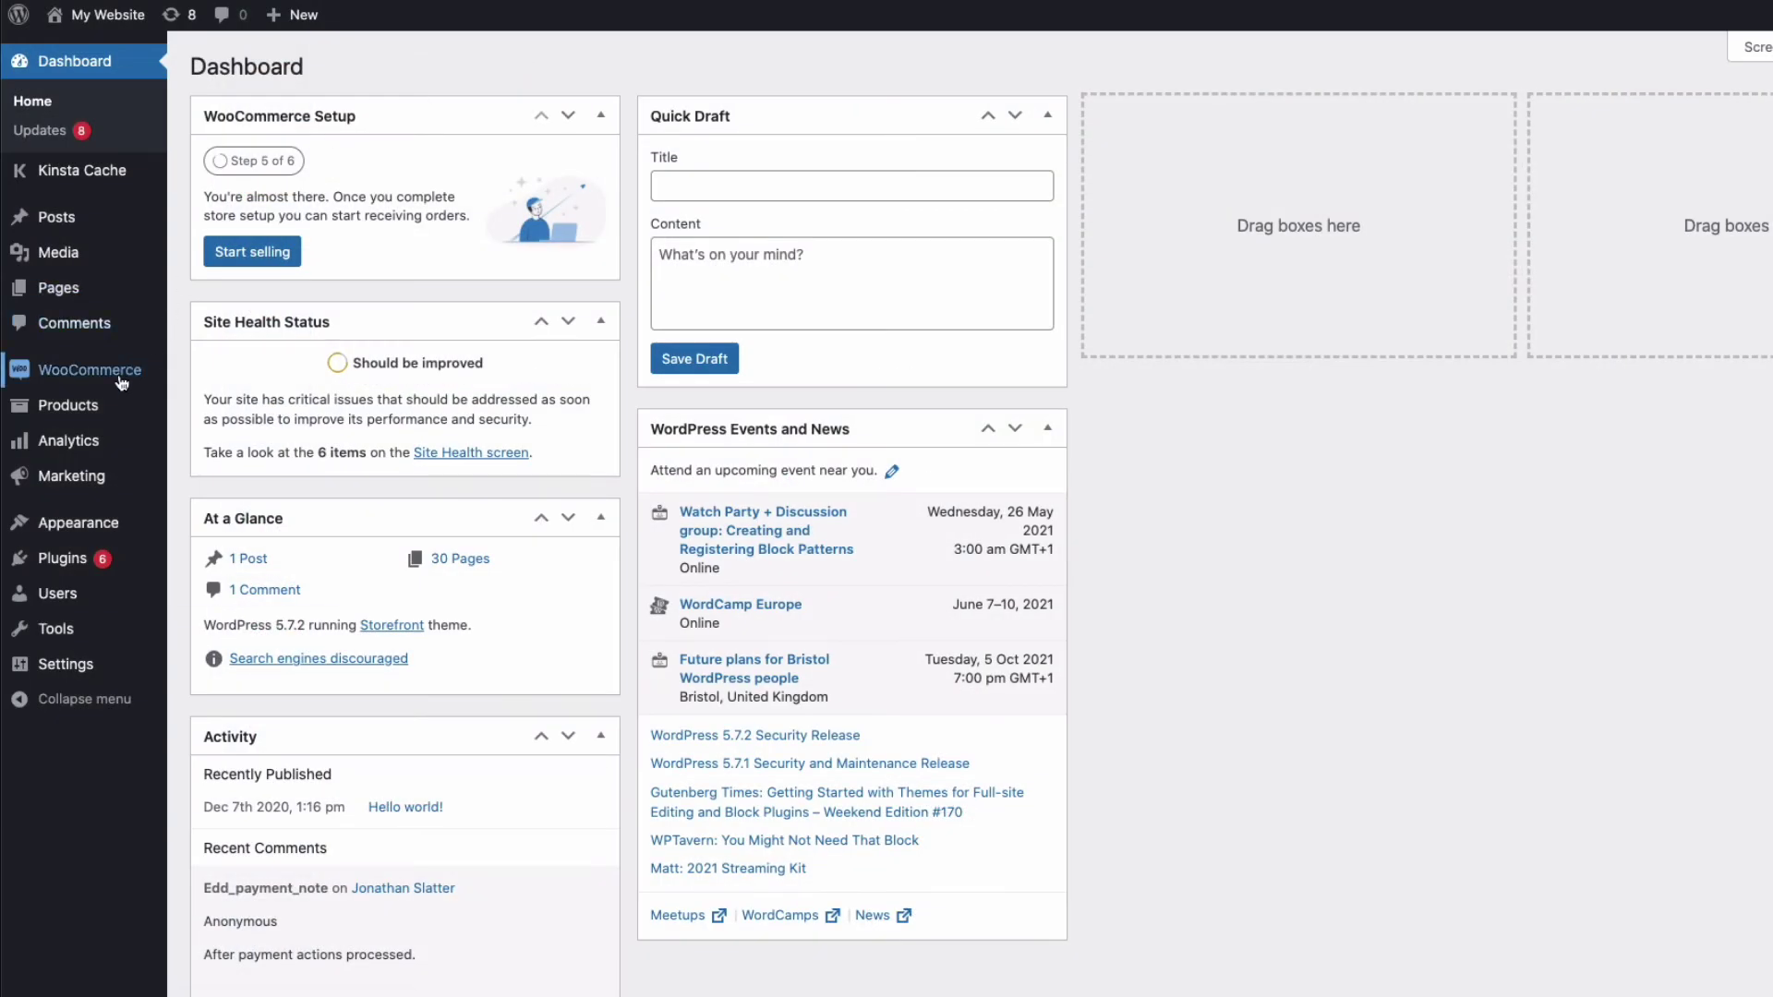
# Go to WooCommerce Settings > Products > Product tables.
pyautogui.moveTo(111, 369)
pyautogui.click(231, 519)
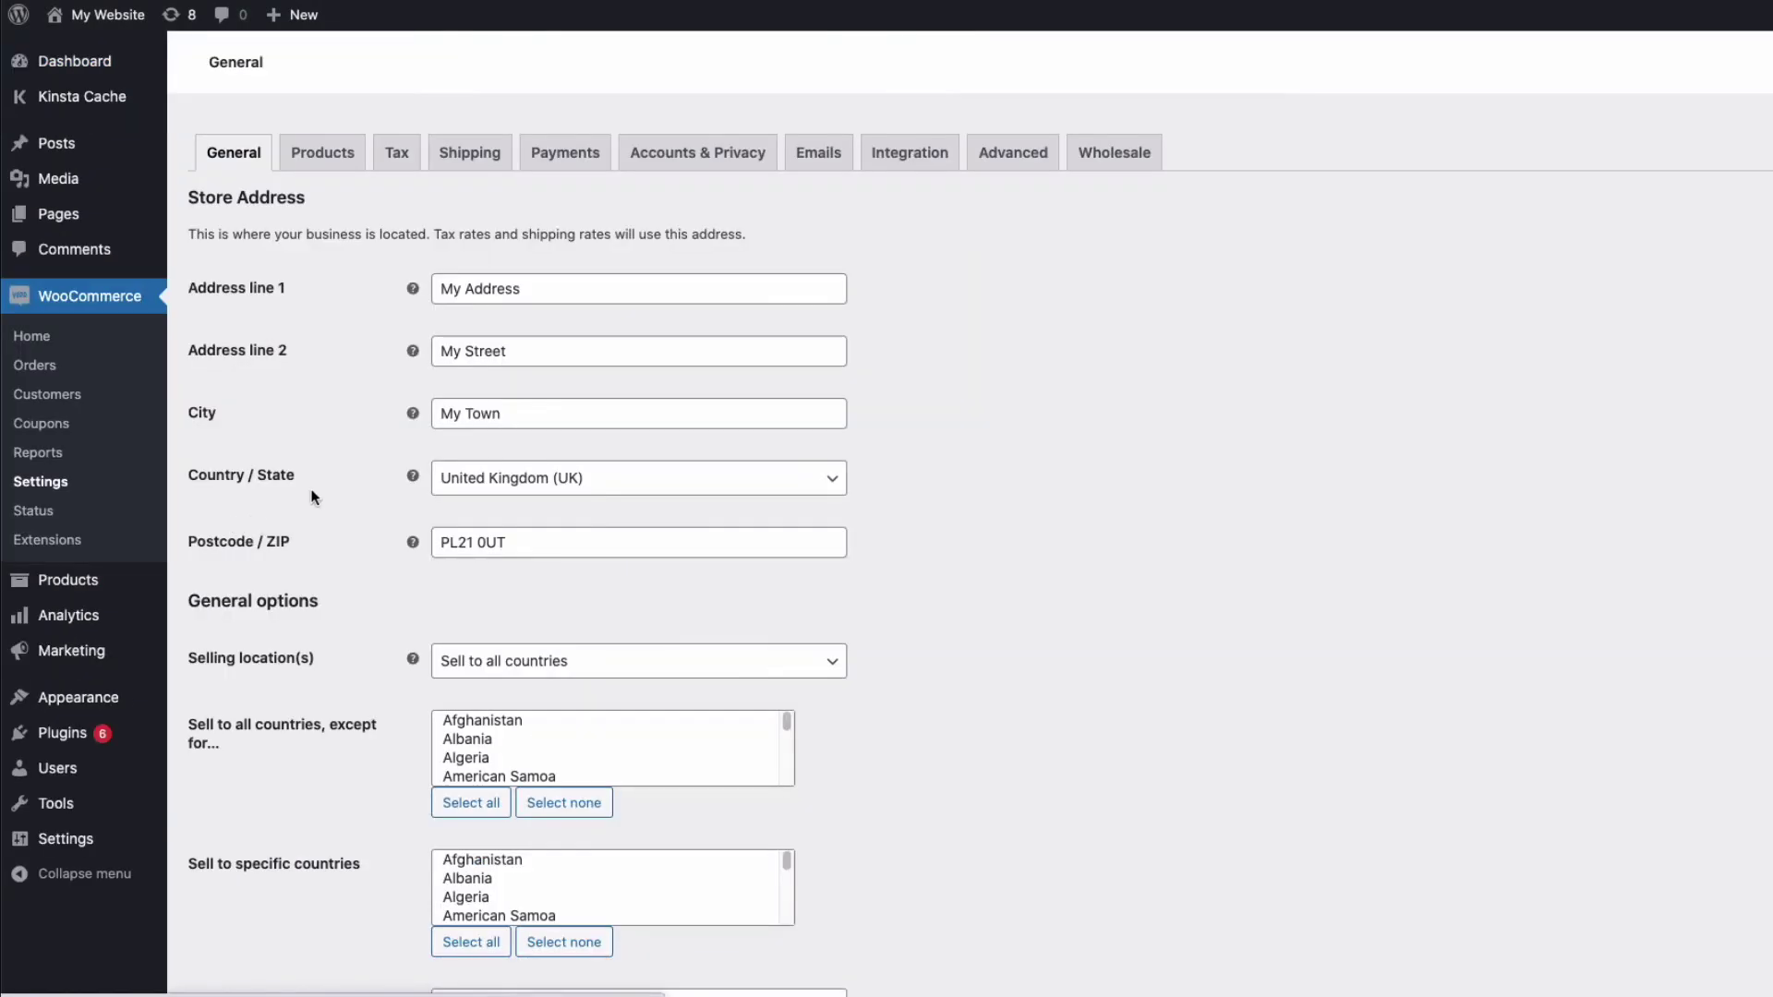
pyautogui.click(322, 153)
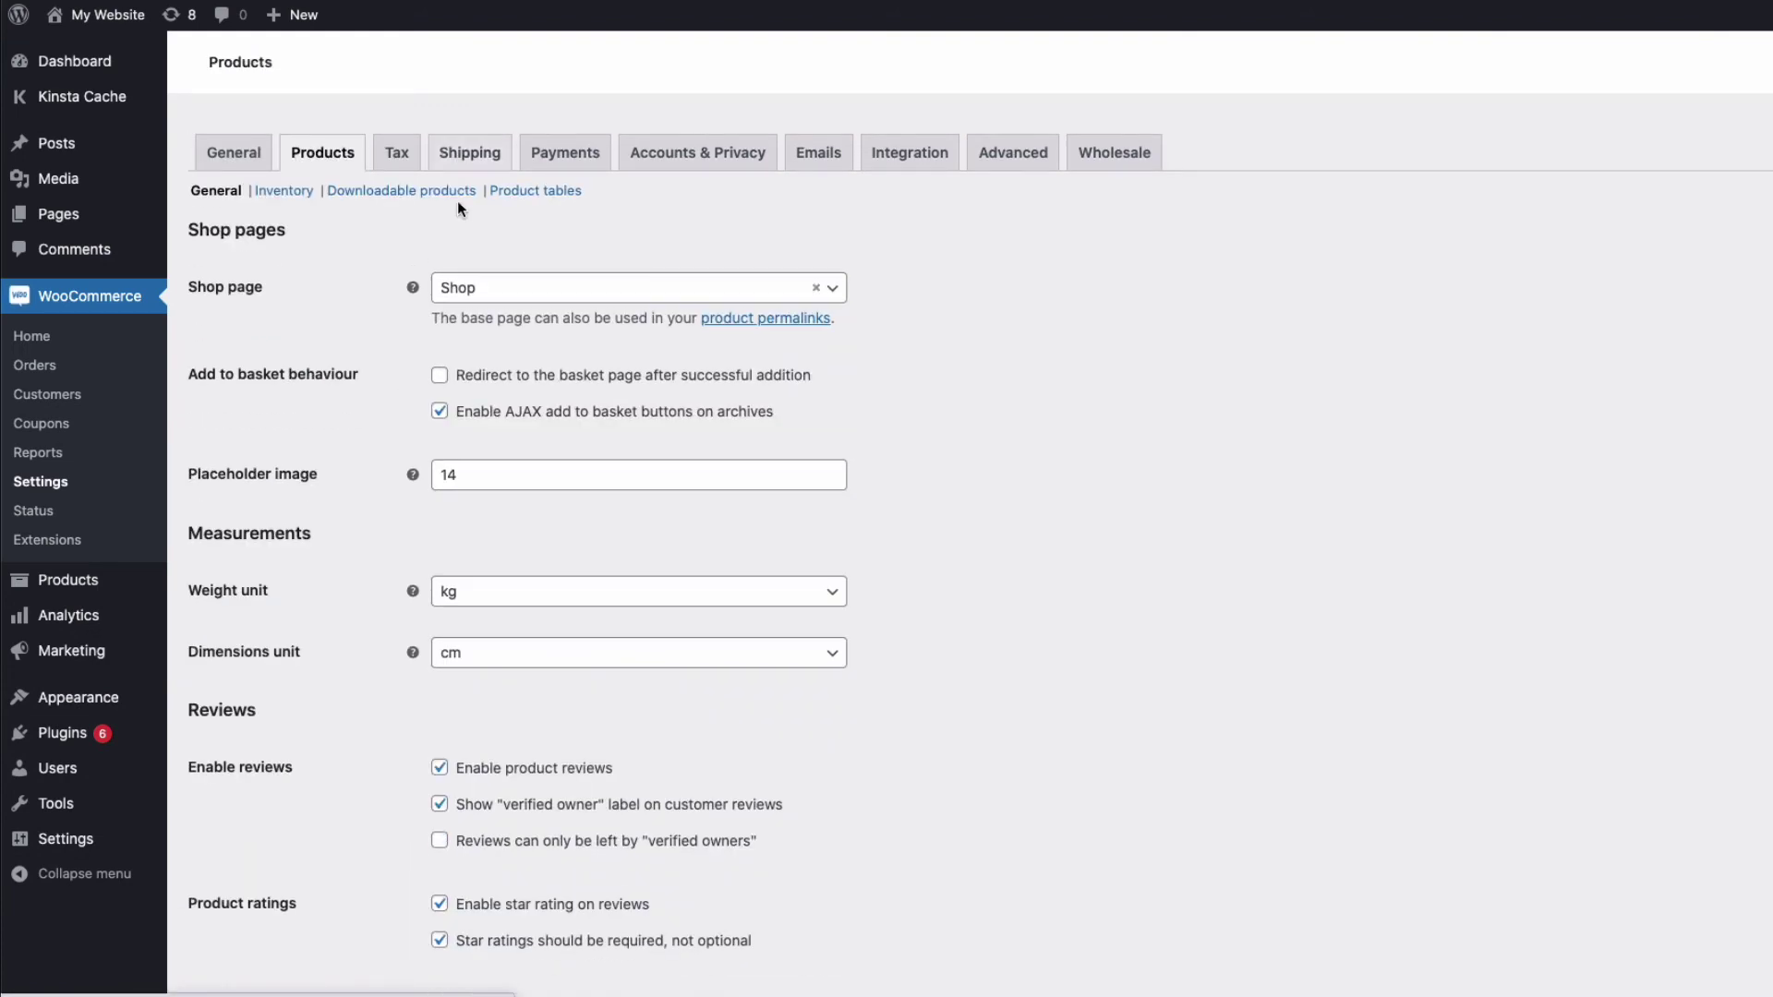
pyautogui.click(529, 194)
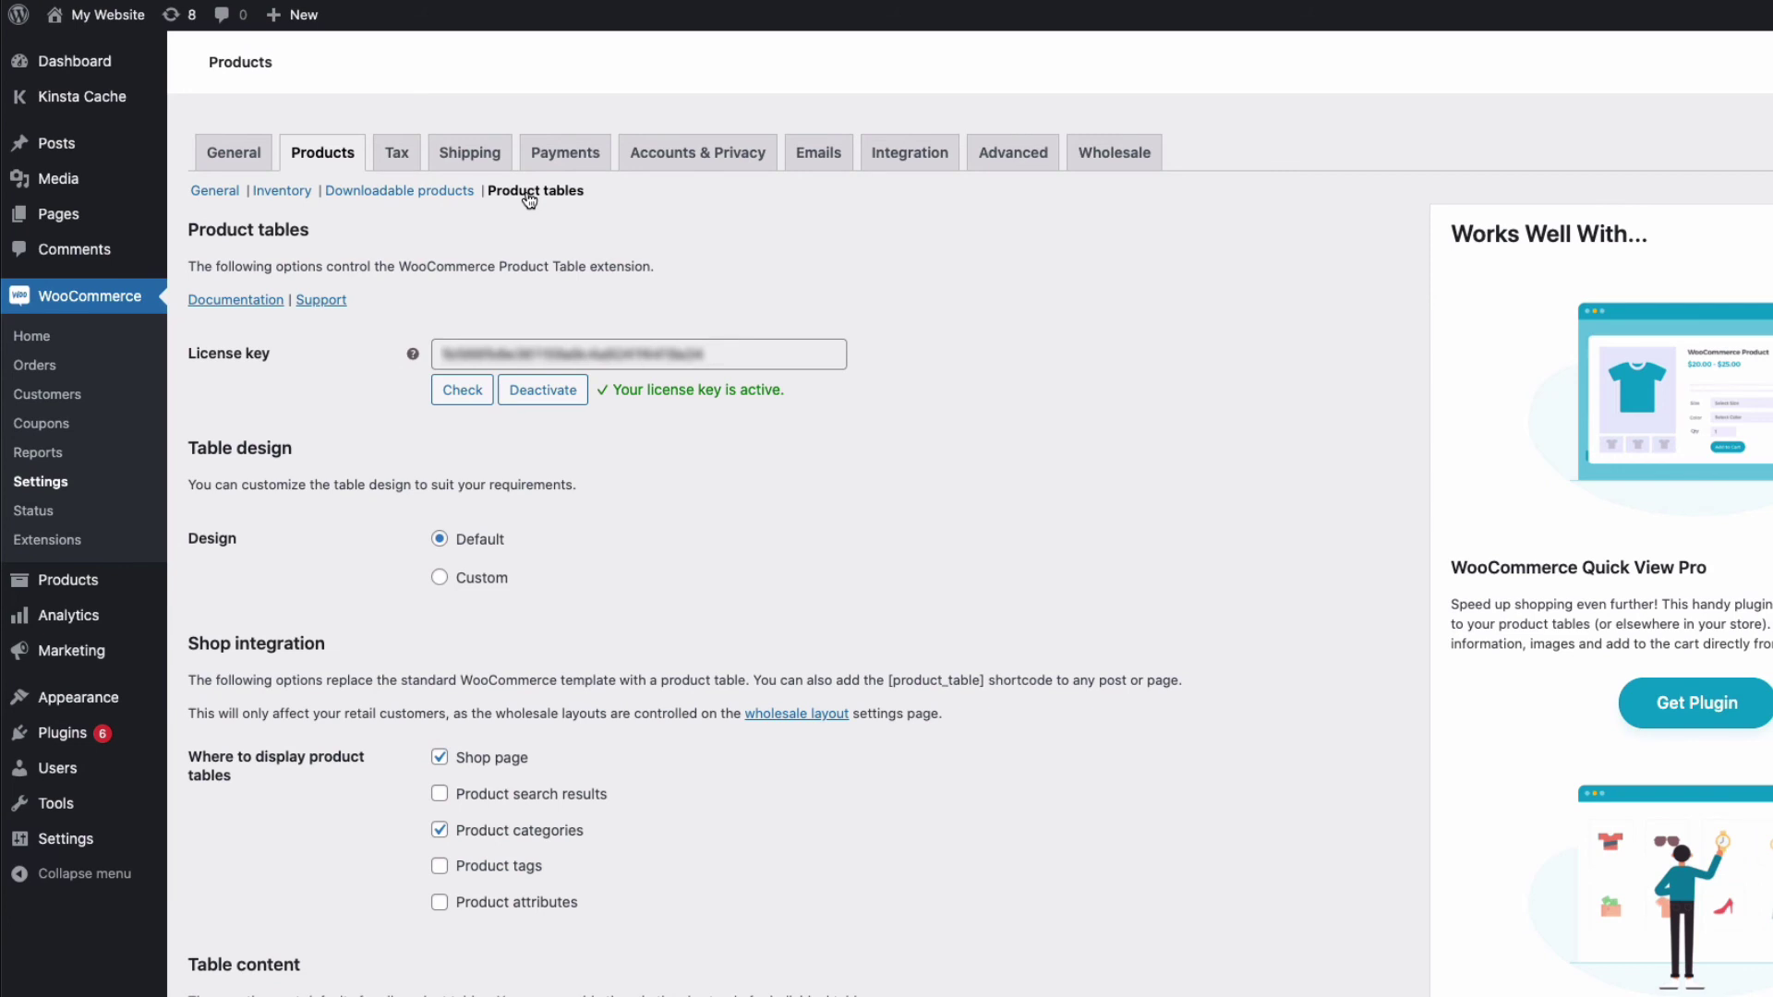
# Review the Columns, the Name ascending sort order and the add-to-cart options.
pyautogui.scroll(-5, 722, 386)
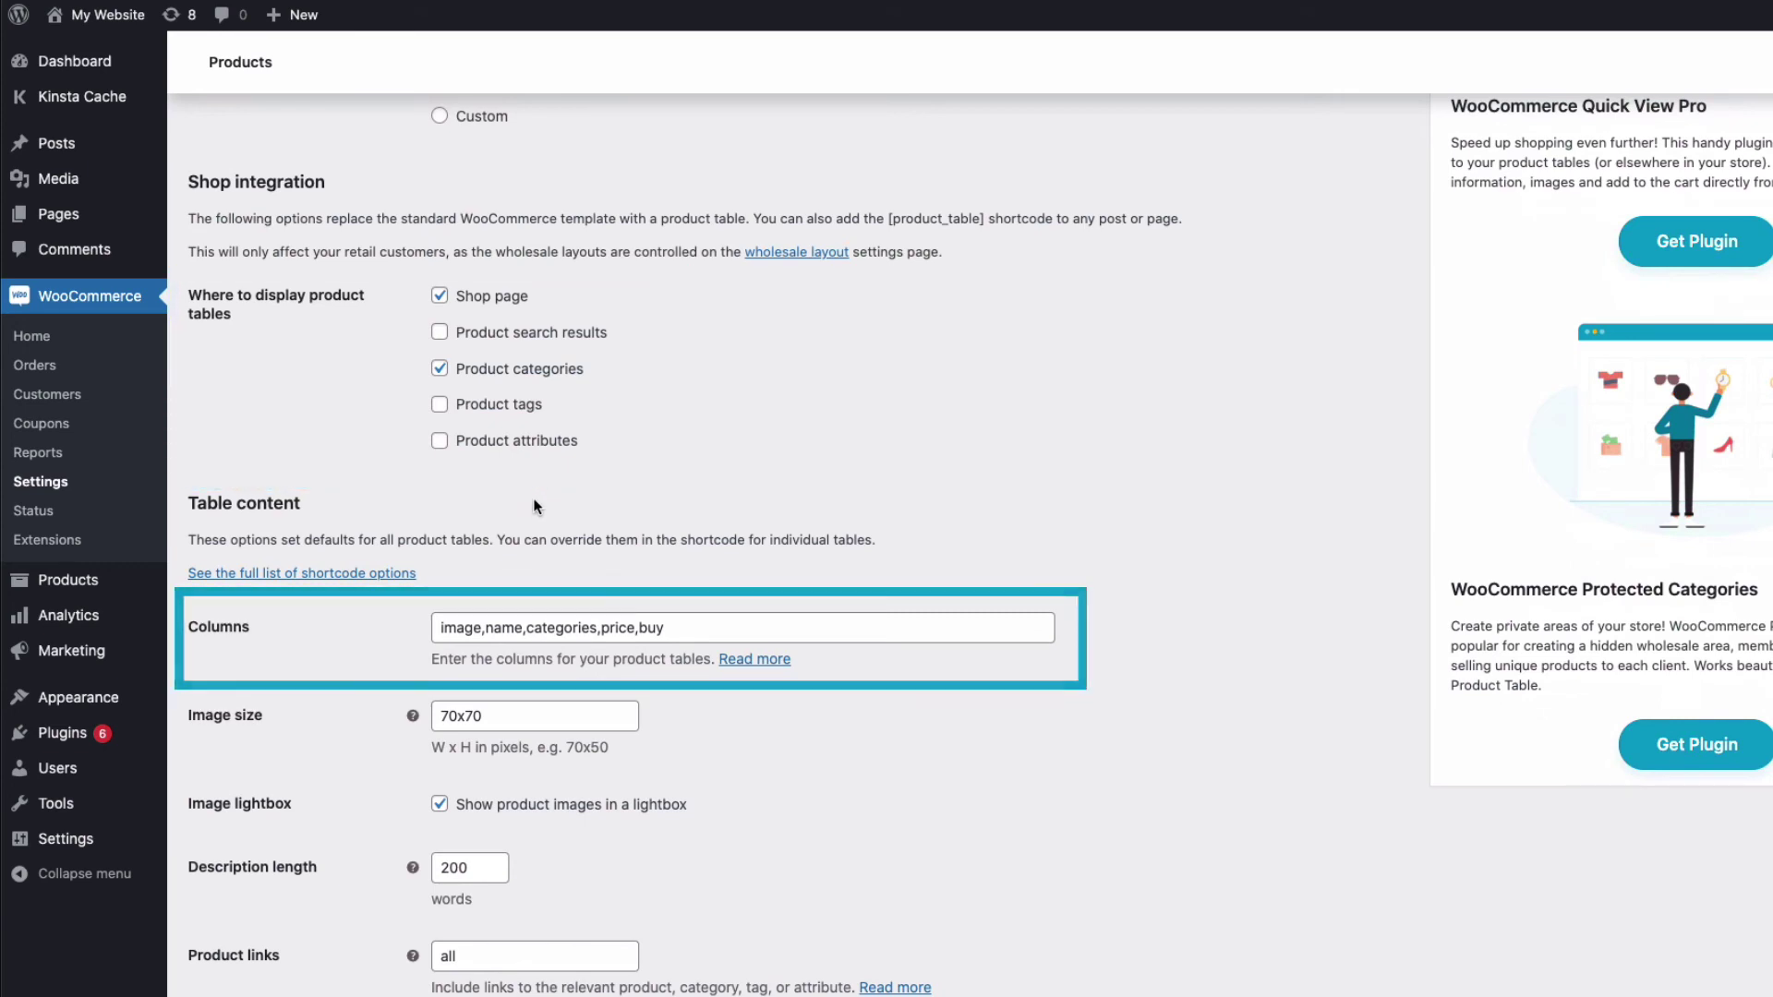
pyautogui.scroll(-7, 533, 497)
pyautogui.scroll(-1, 543, 490)
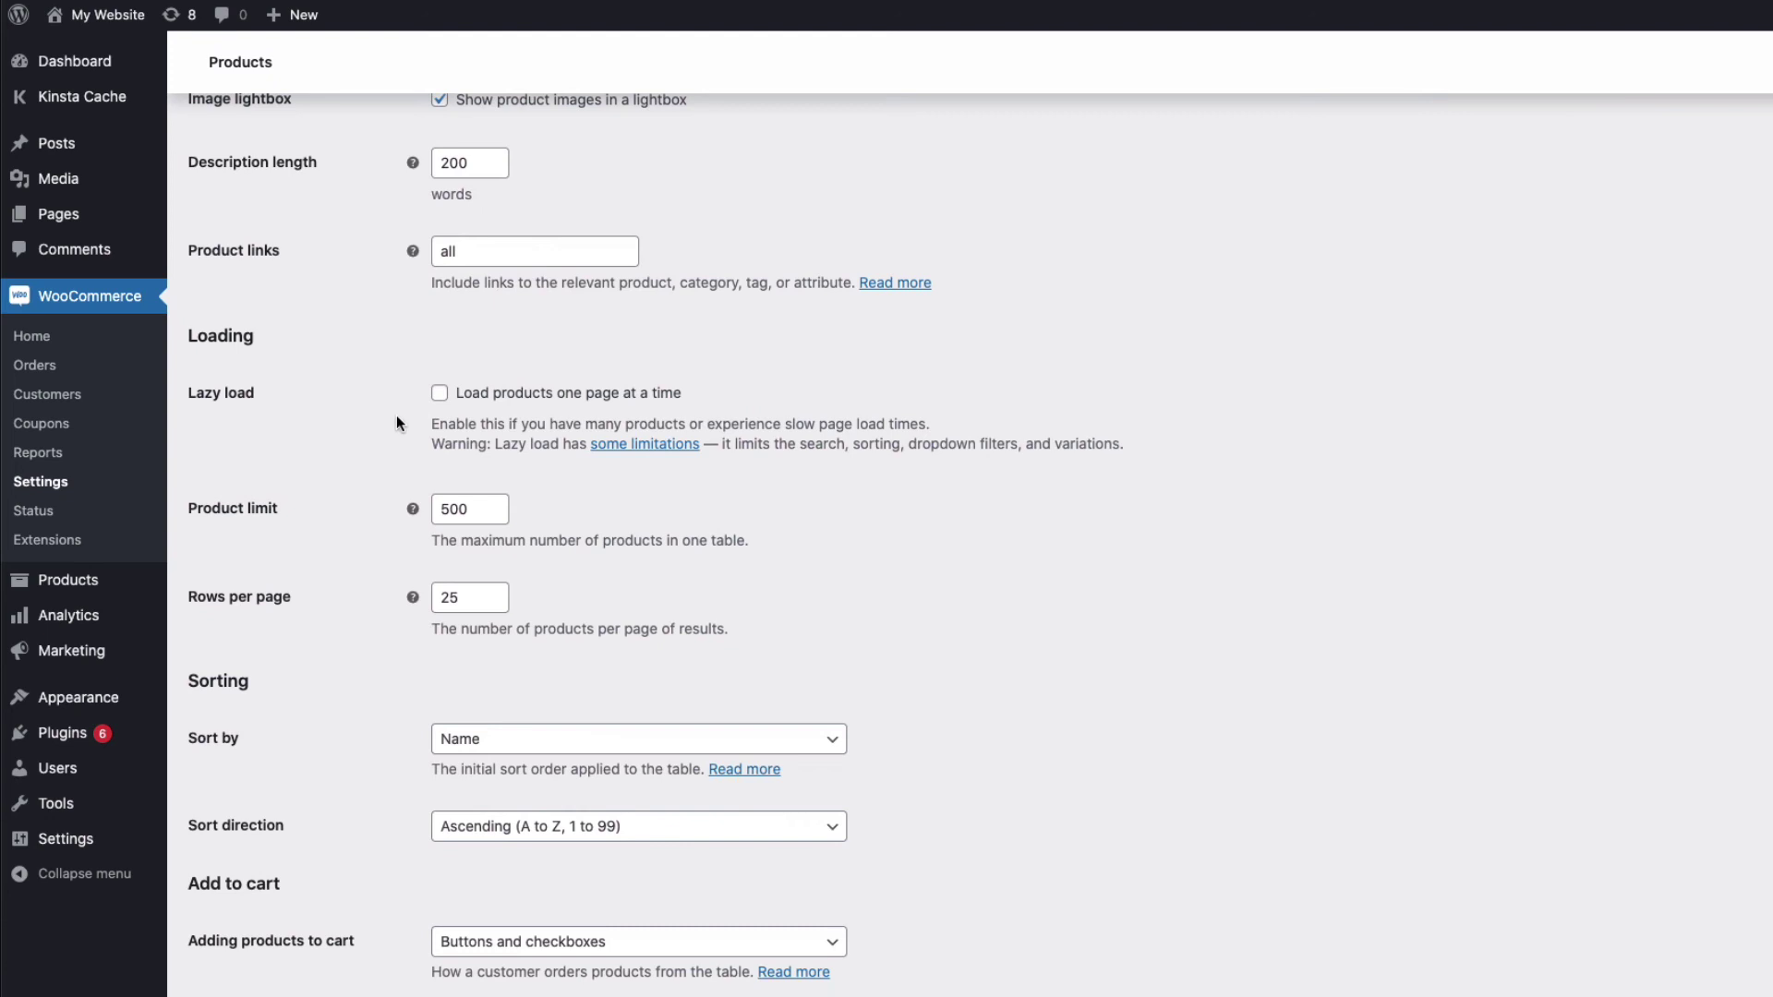
pyautogui.scroll(-5, 397, 418)
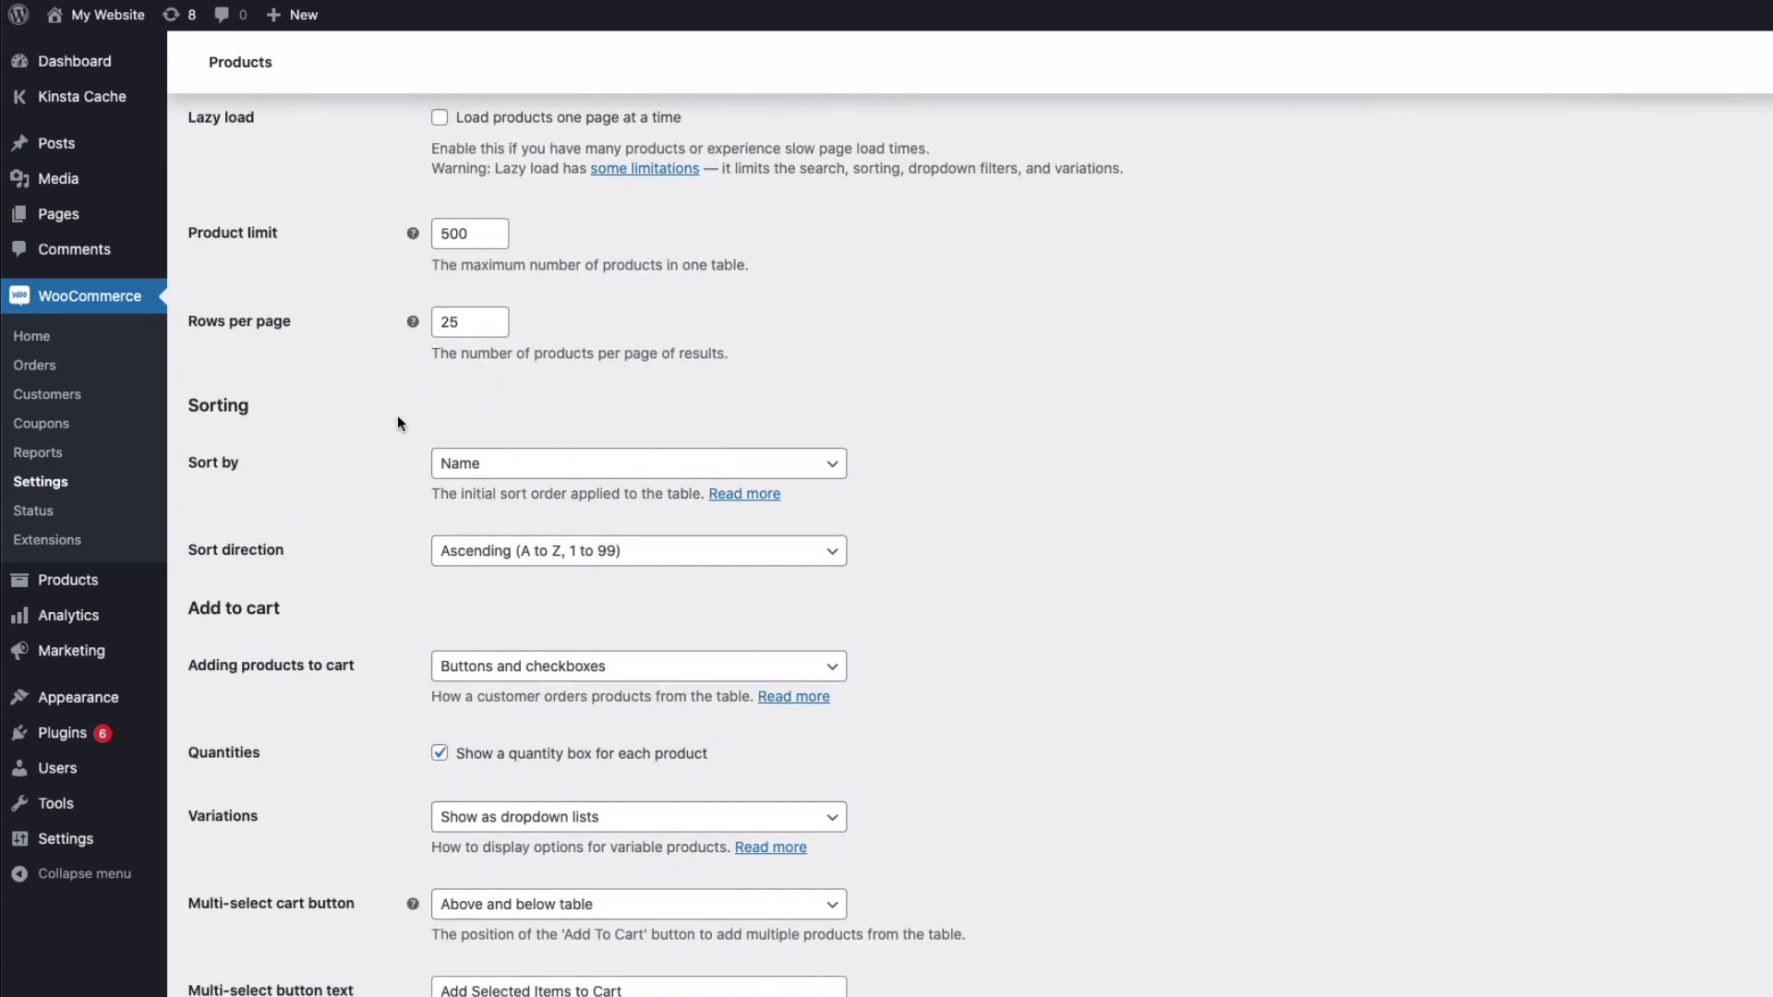
pyautogui.click(521, 295)
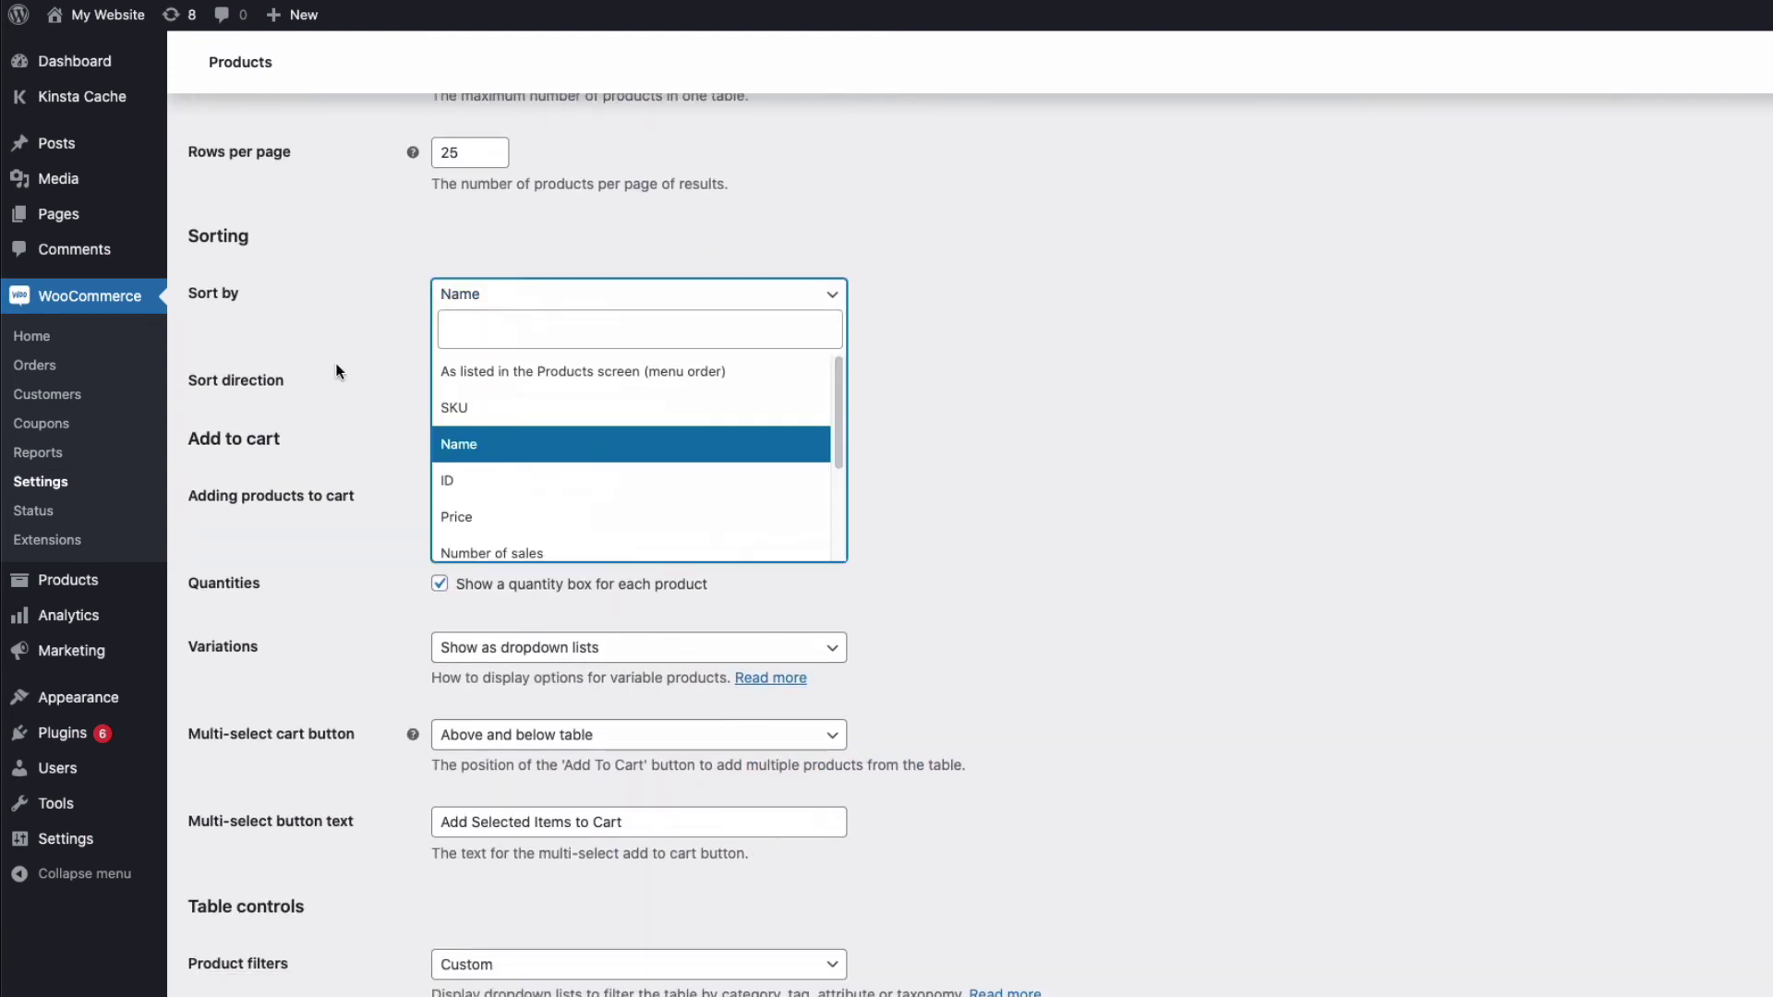
pyautogui.click(355, 339)
pyautogui.scroll(-1, 384, 373)
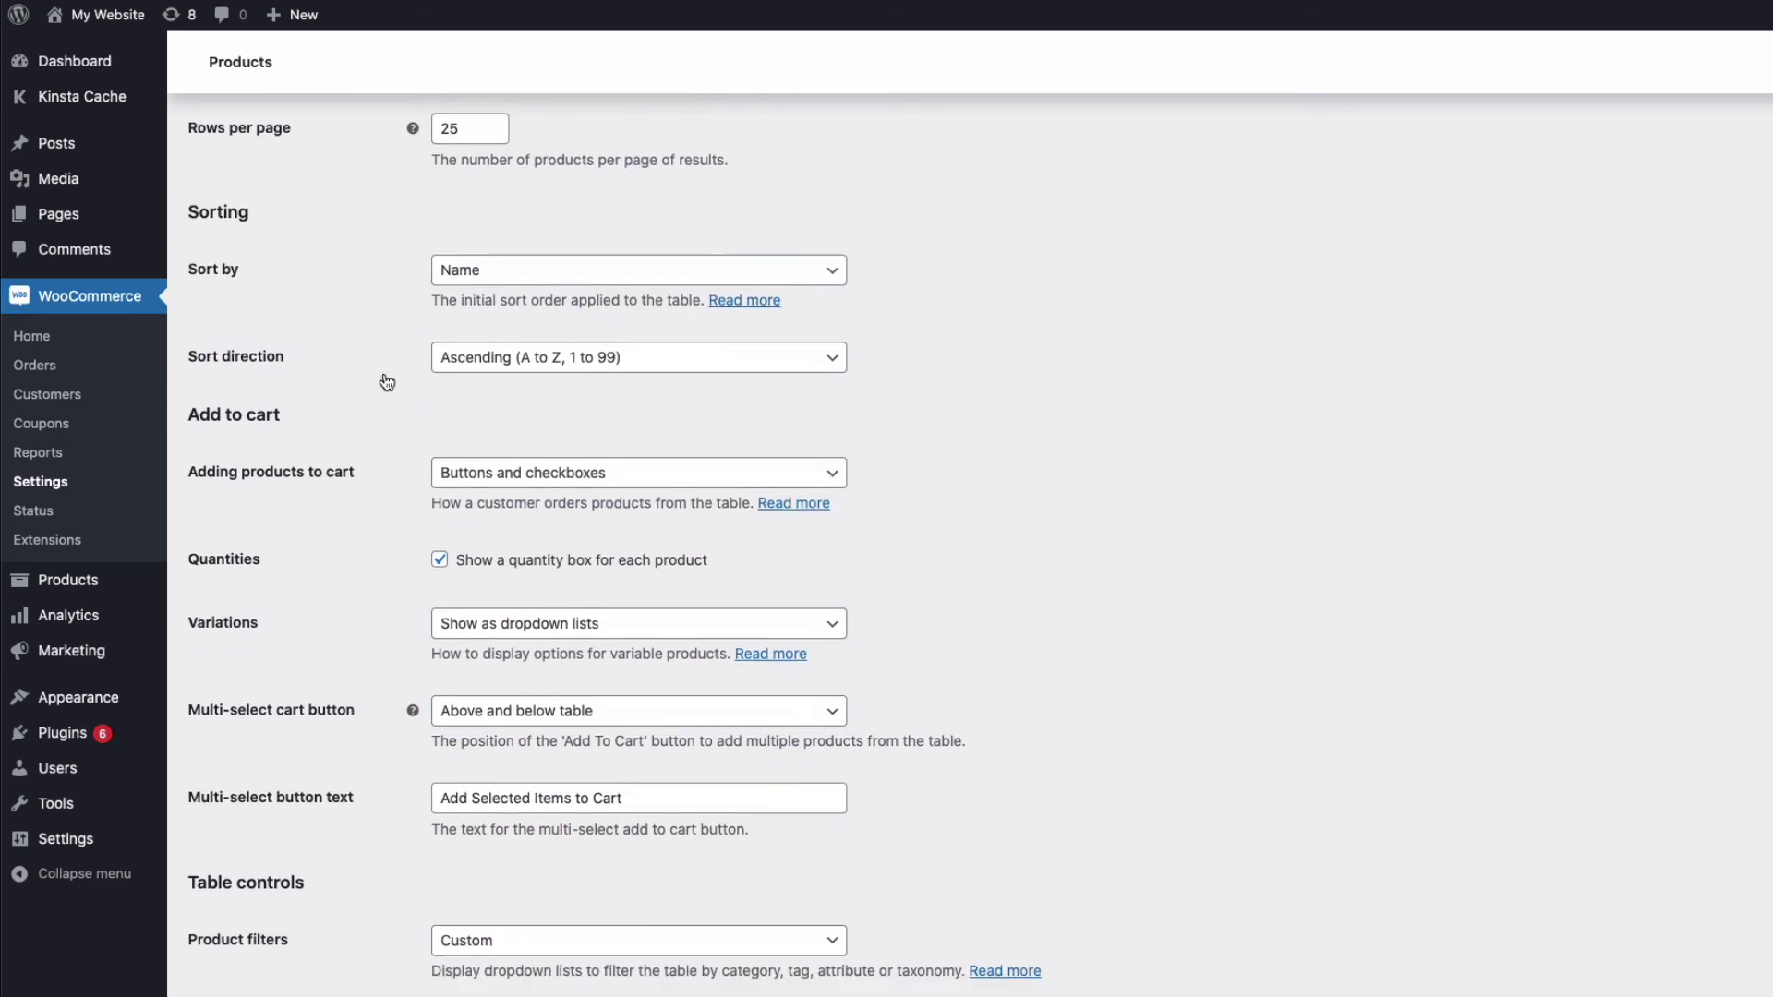
pyautogui.scroll(1, 386, 372)
pyautogui.scroll(-2, 386, 372)
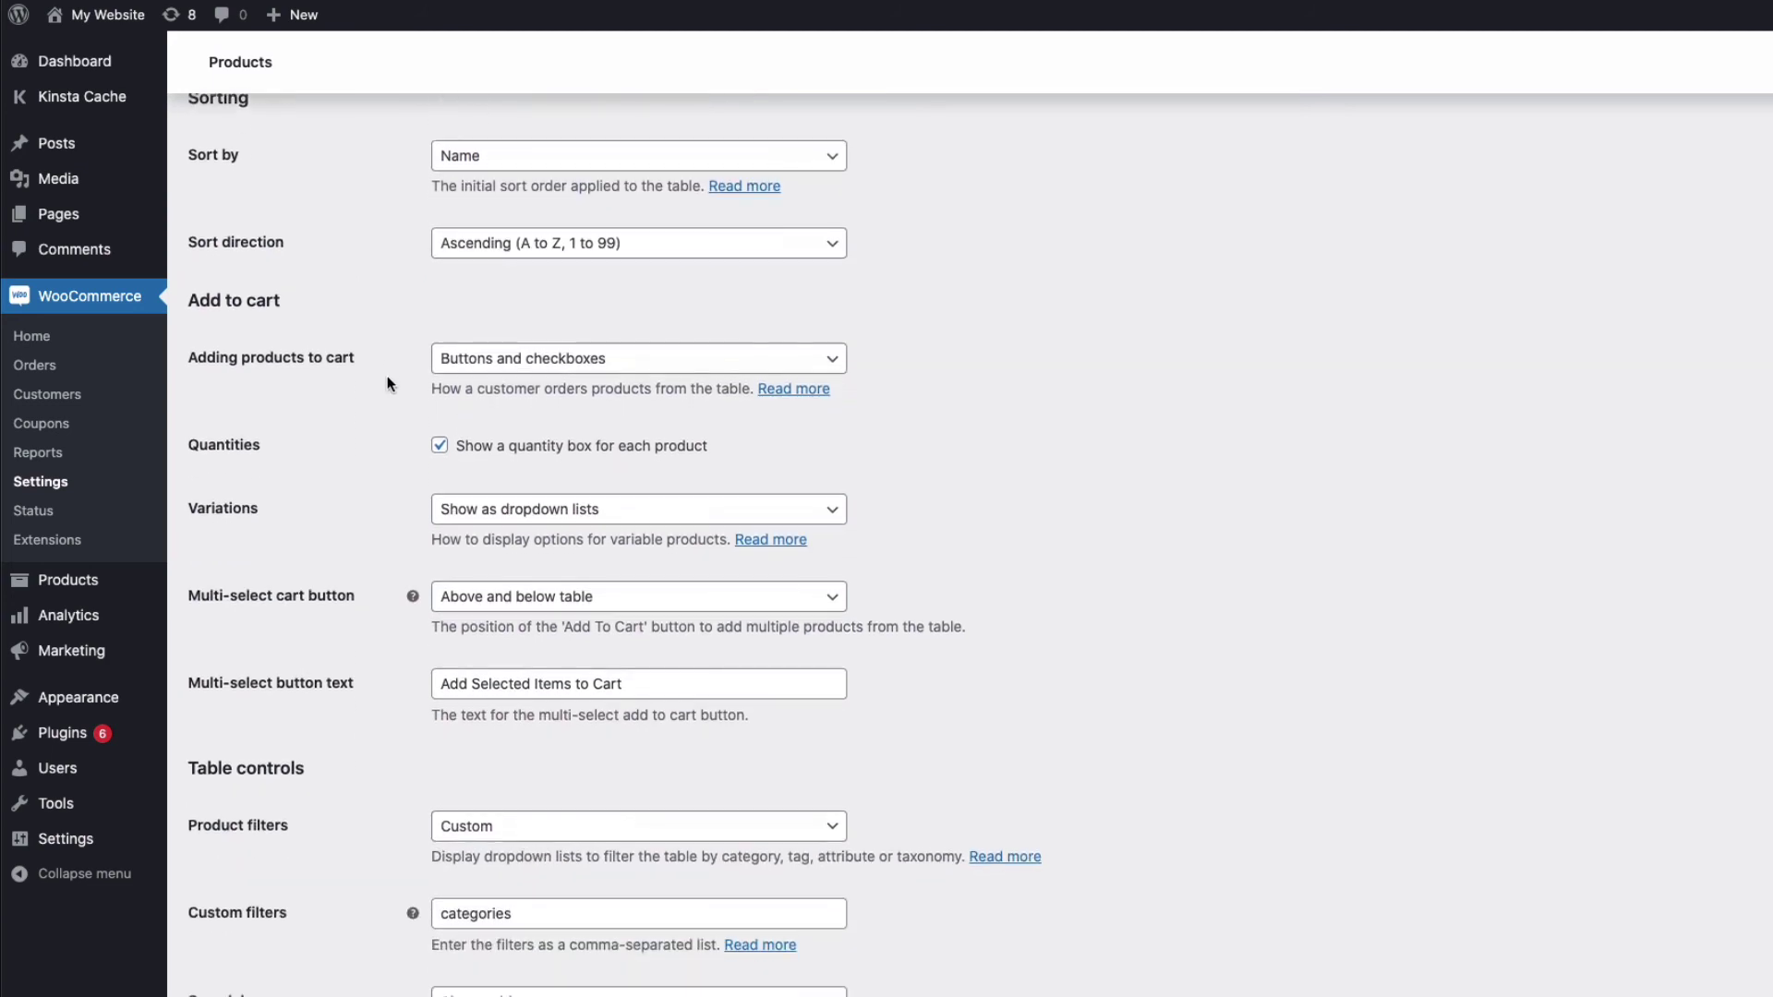
pyautogui.click(468, 369)
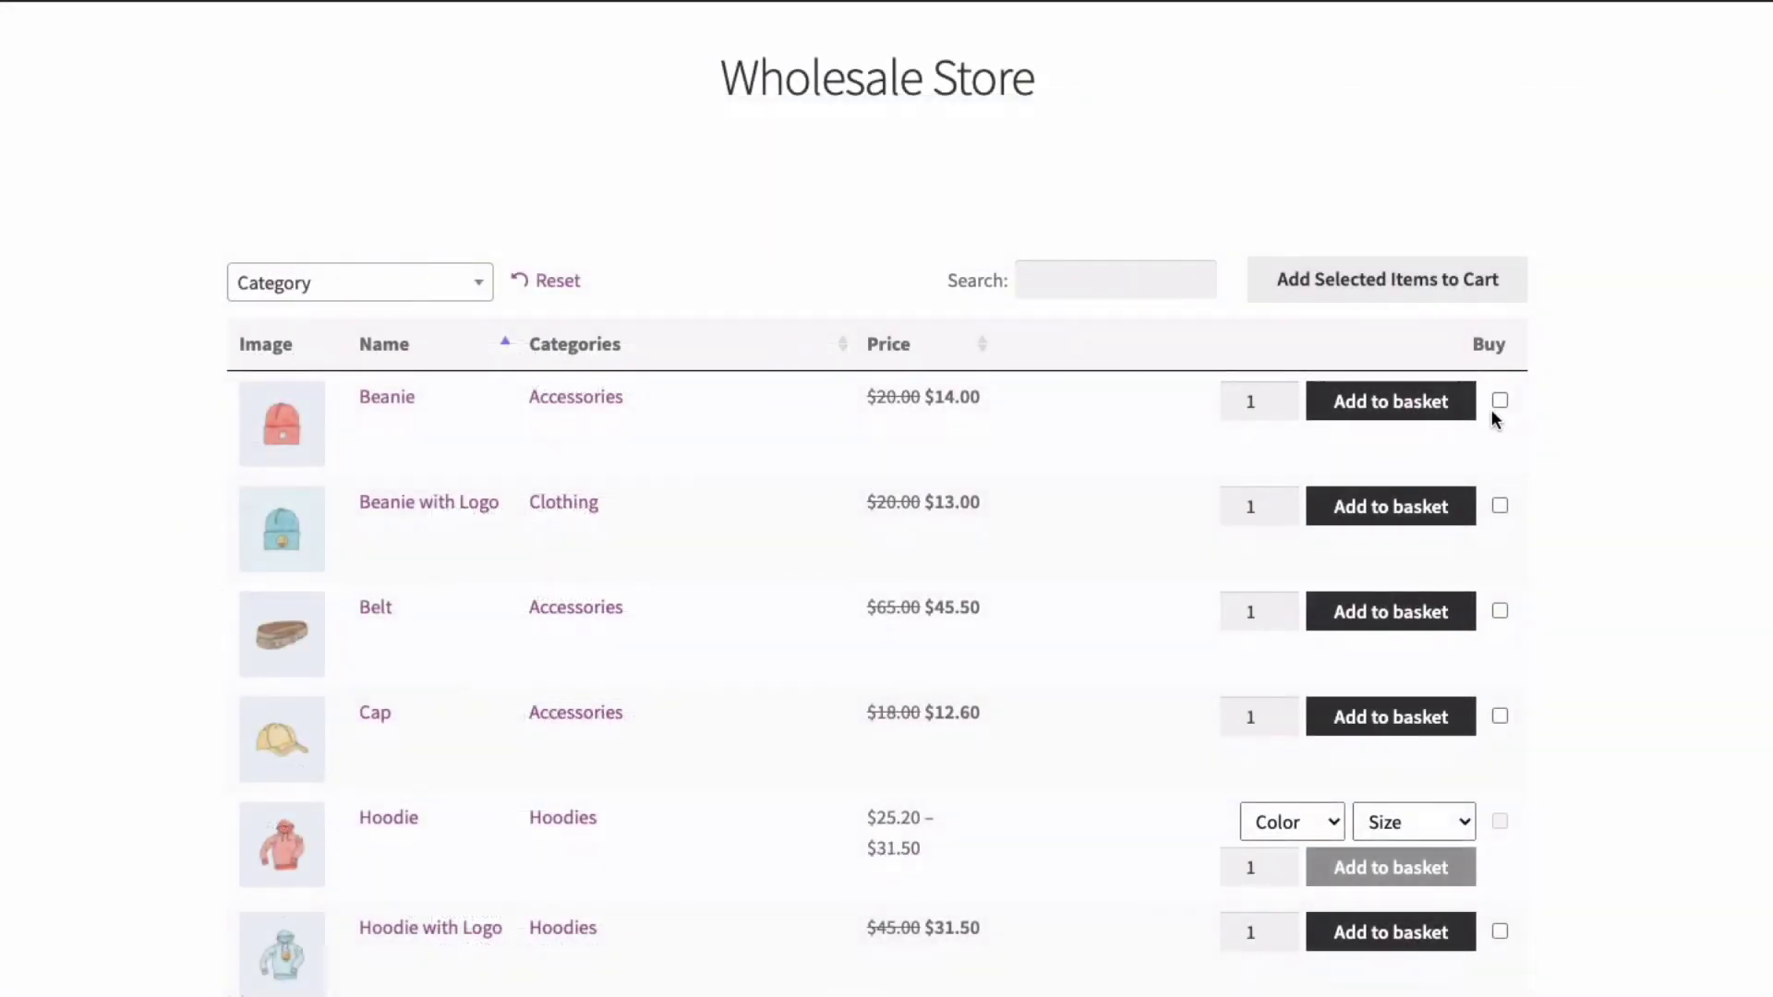
# Tick Beanie, Belt and Hoodie with Logo, set the Hoodie quantity to 4, and add them to the cart.
pyautogui.click(1498, 405)
pyautogui.click(1498, 613)
pyautogui.click(1498, 931)
pyautogui.click(1266, 931)
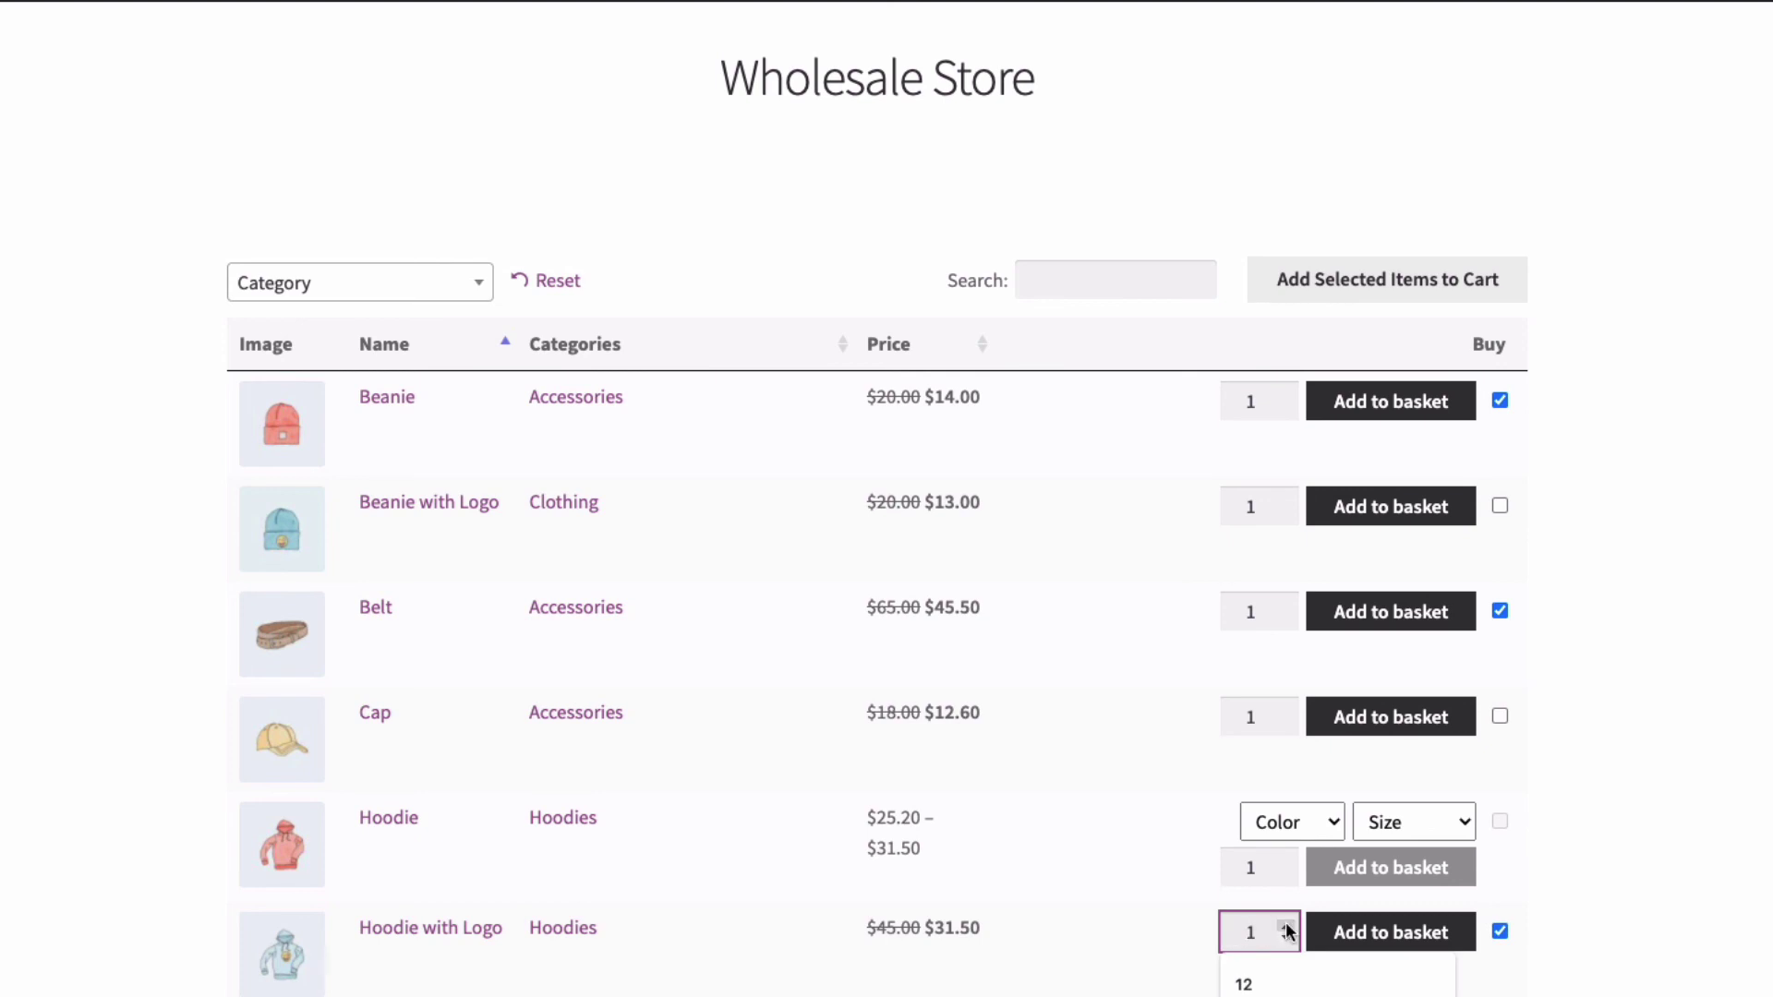
pyautogui.press('BackSpace')
pyautogui.write('4')
pyautogui.click(1356, 283)
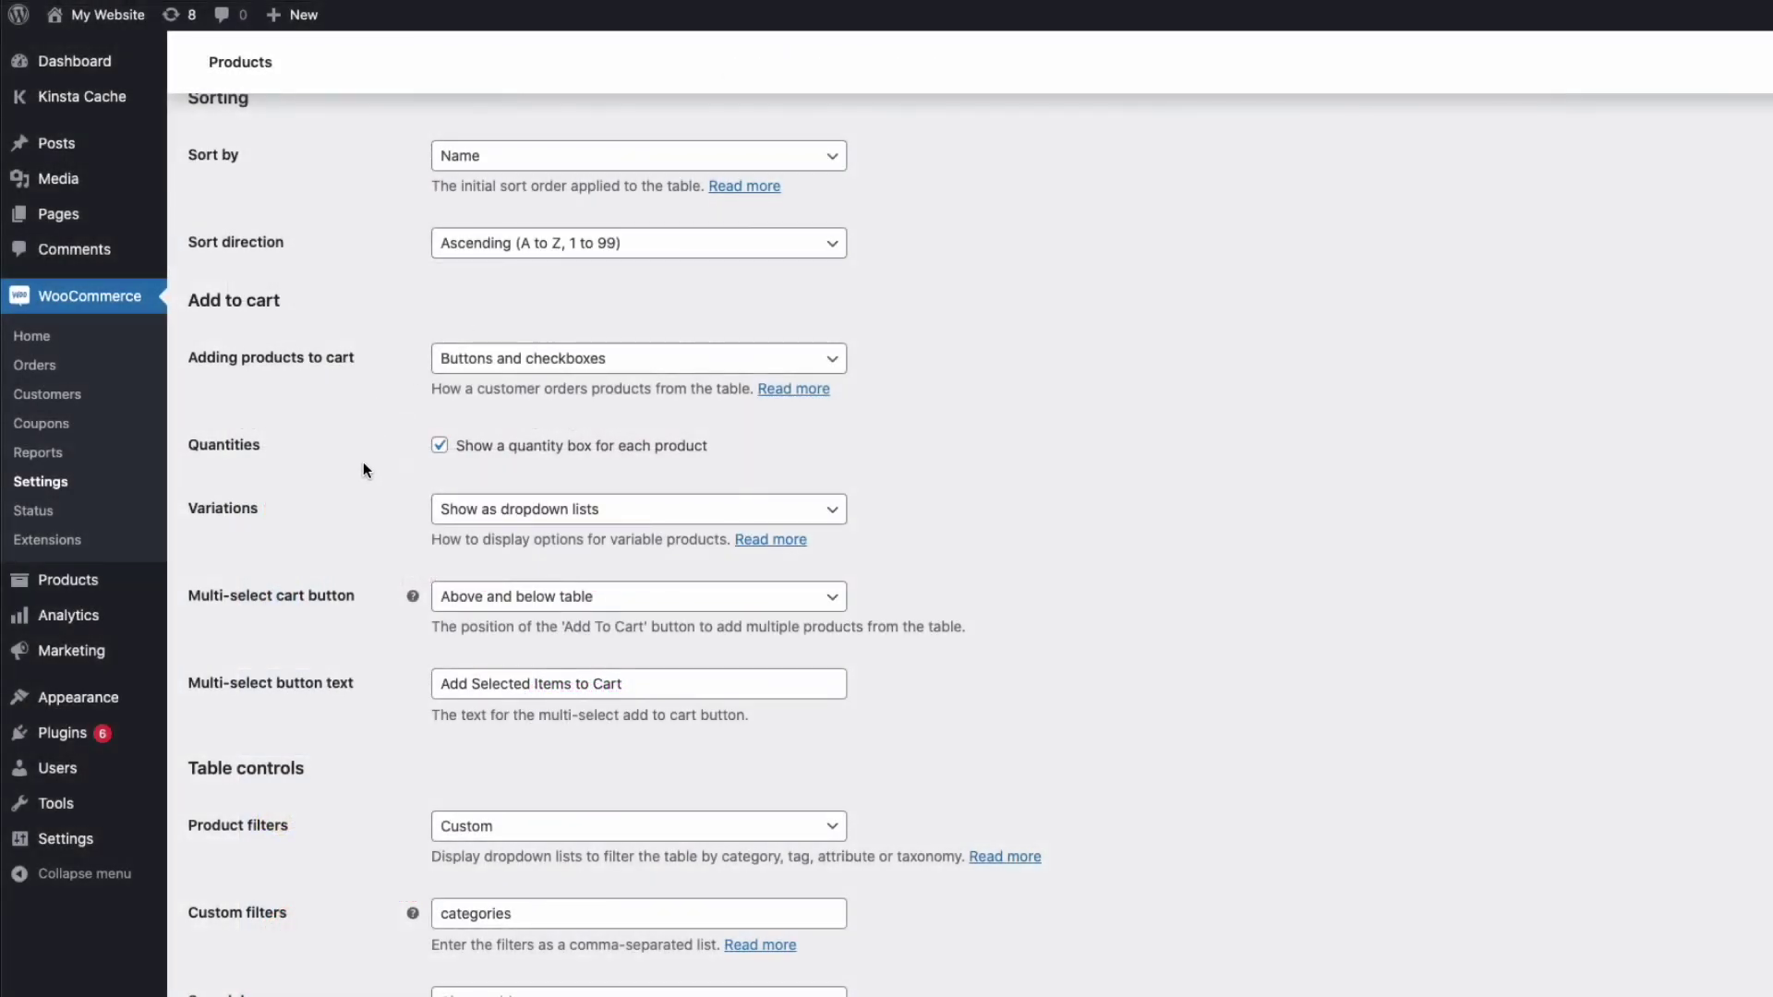
# Keep variations as dropdown lists and the search box above the table, then save the product table settings.
pyautogui.click(536, 515)
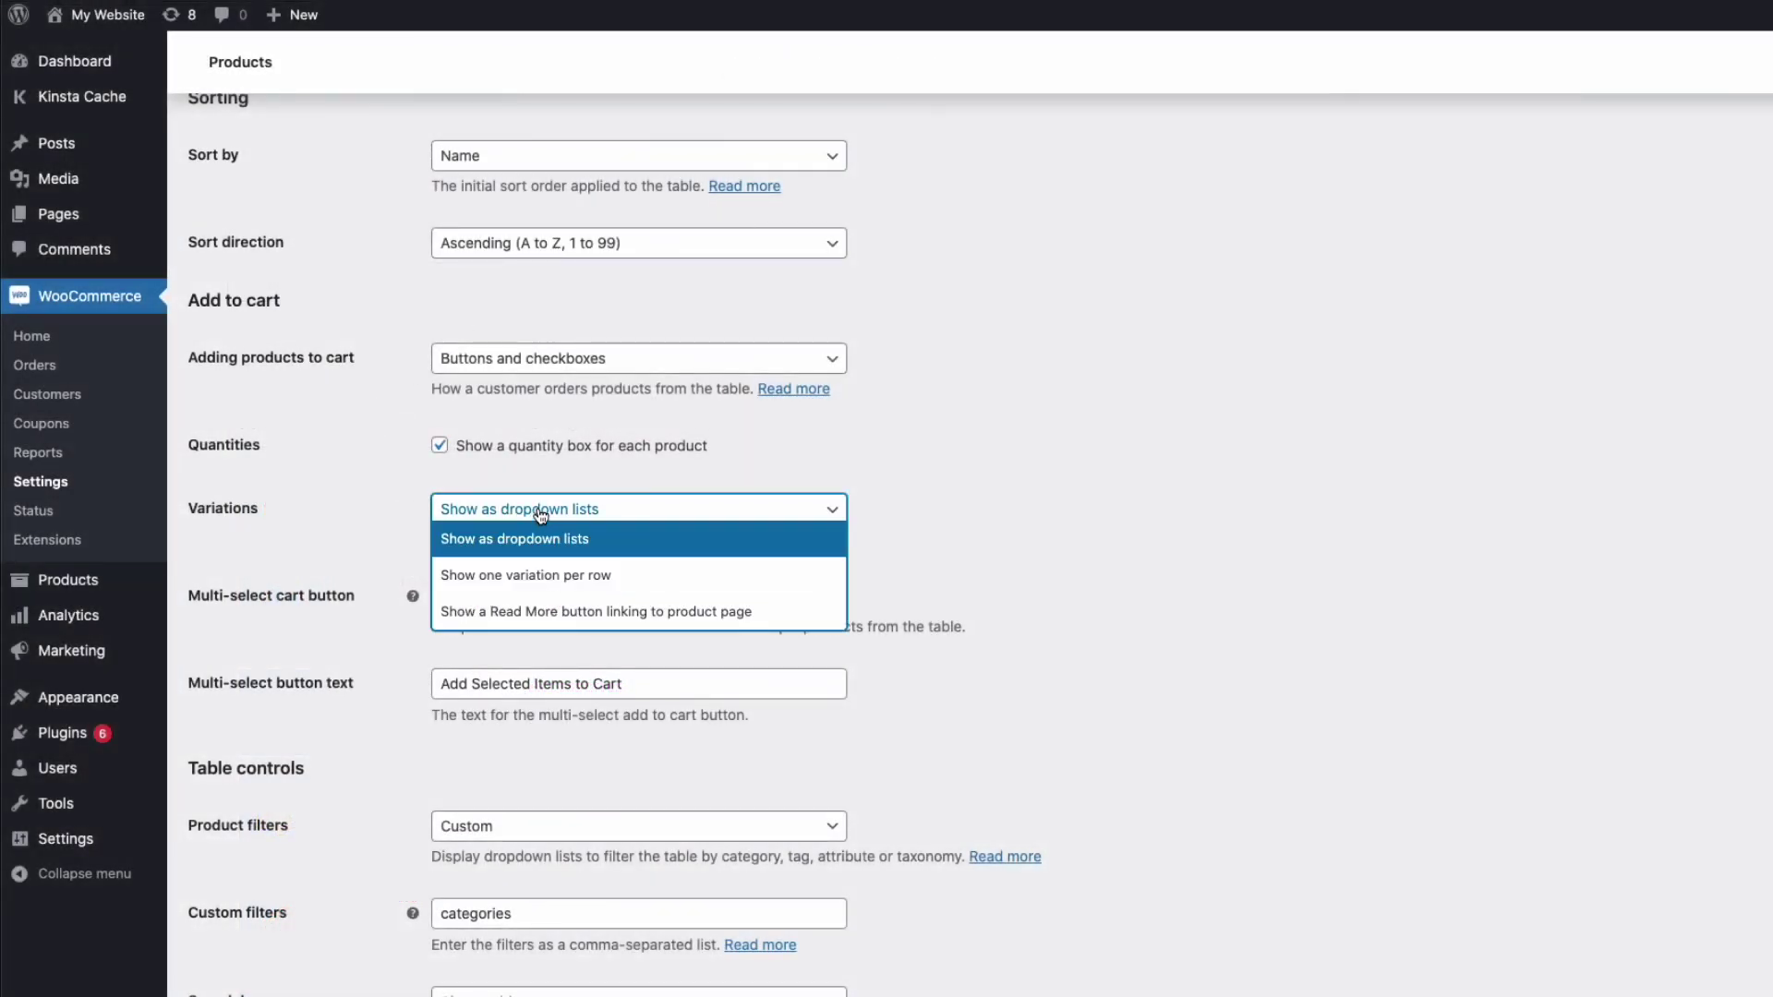
pyautogui.click(541, 516)
pyautogui.scroll(-6, 386, 495)
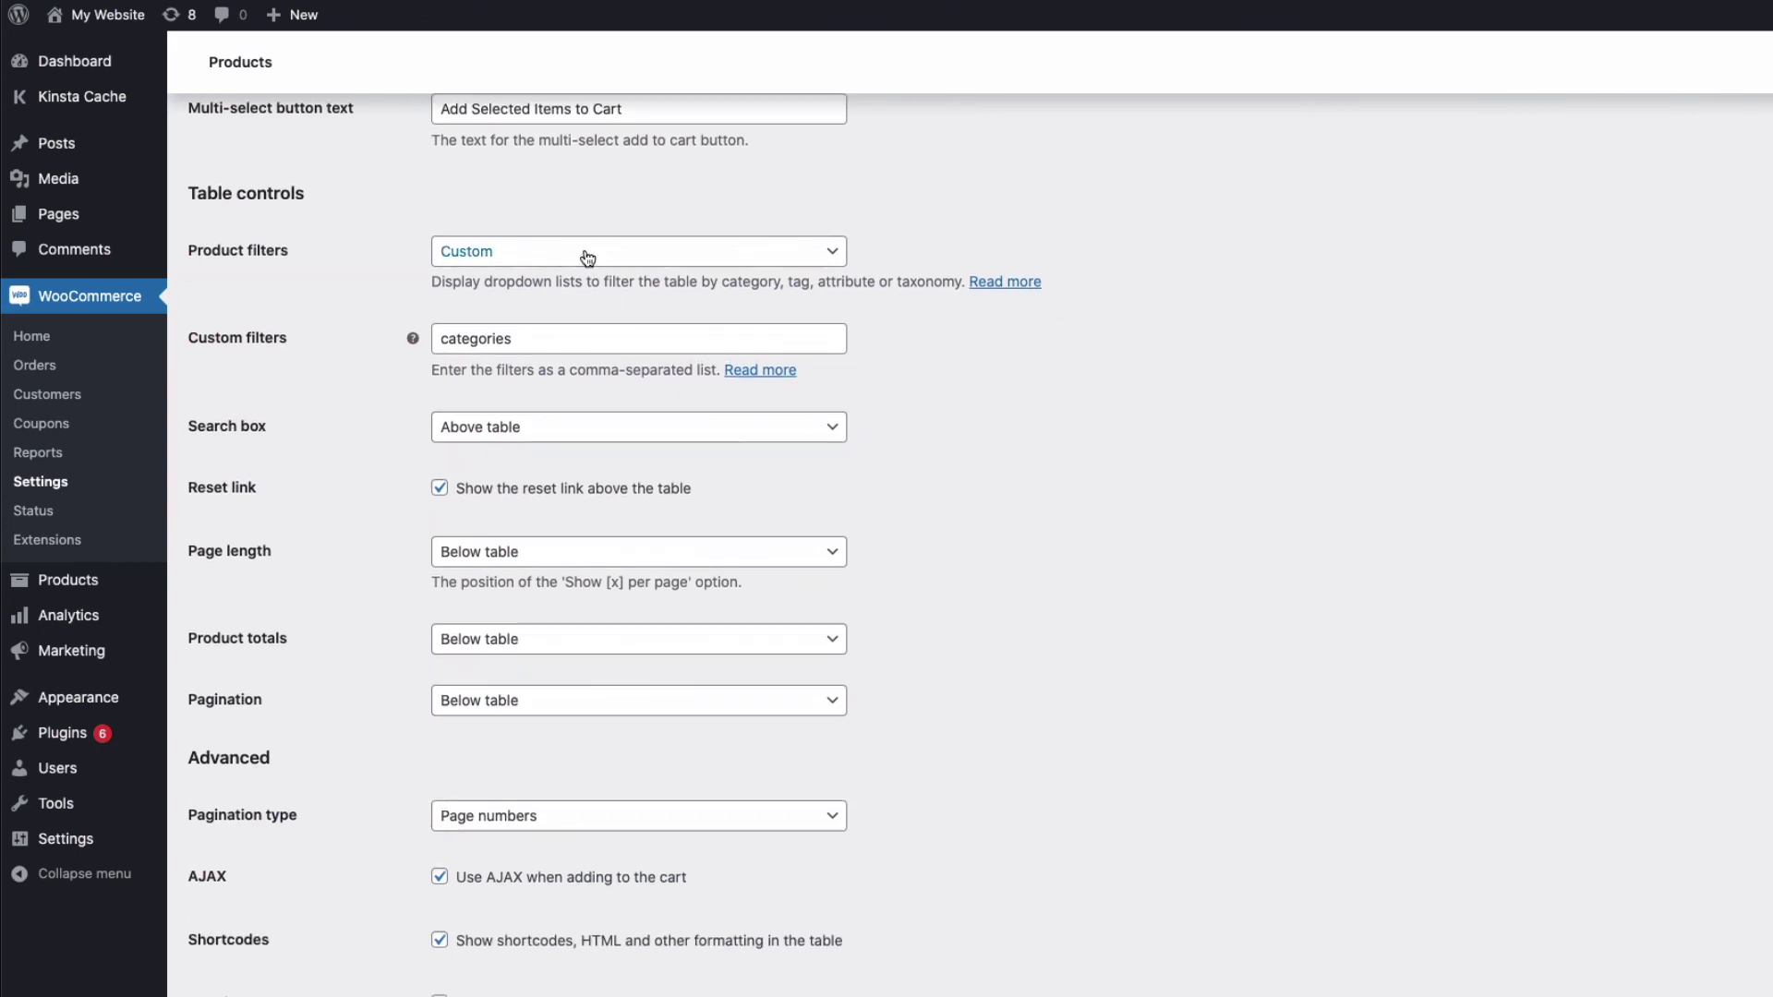
pyautogui.click(580, 442)
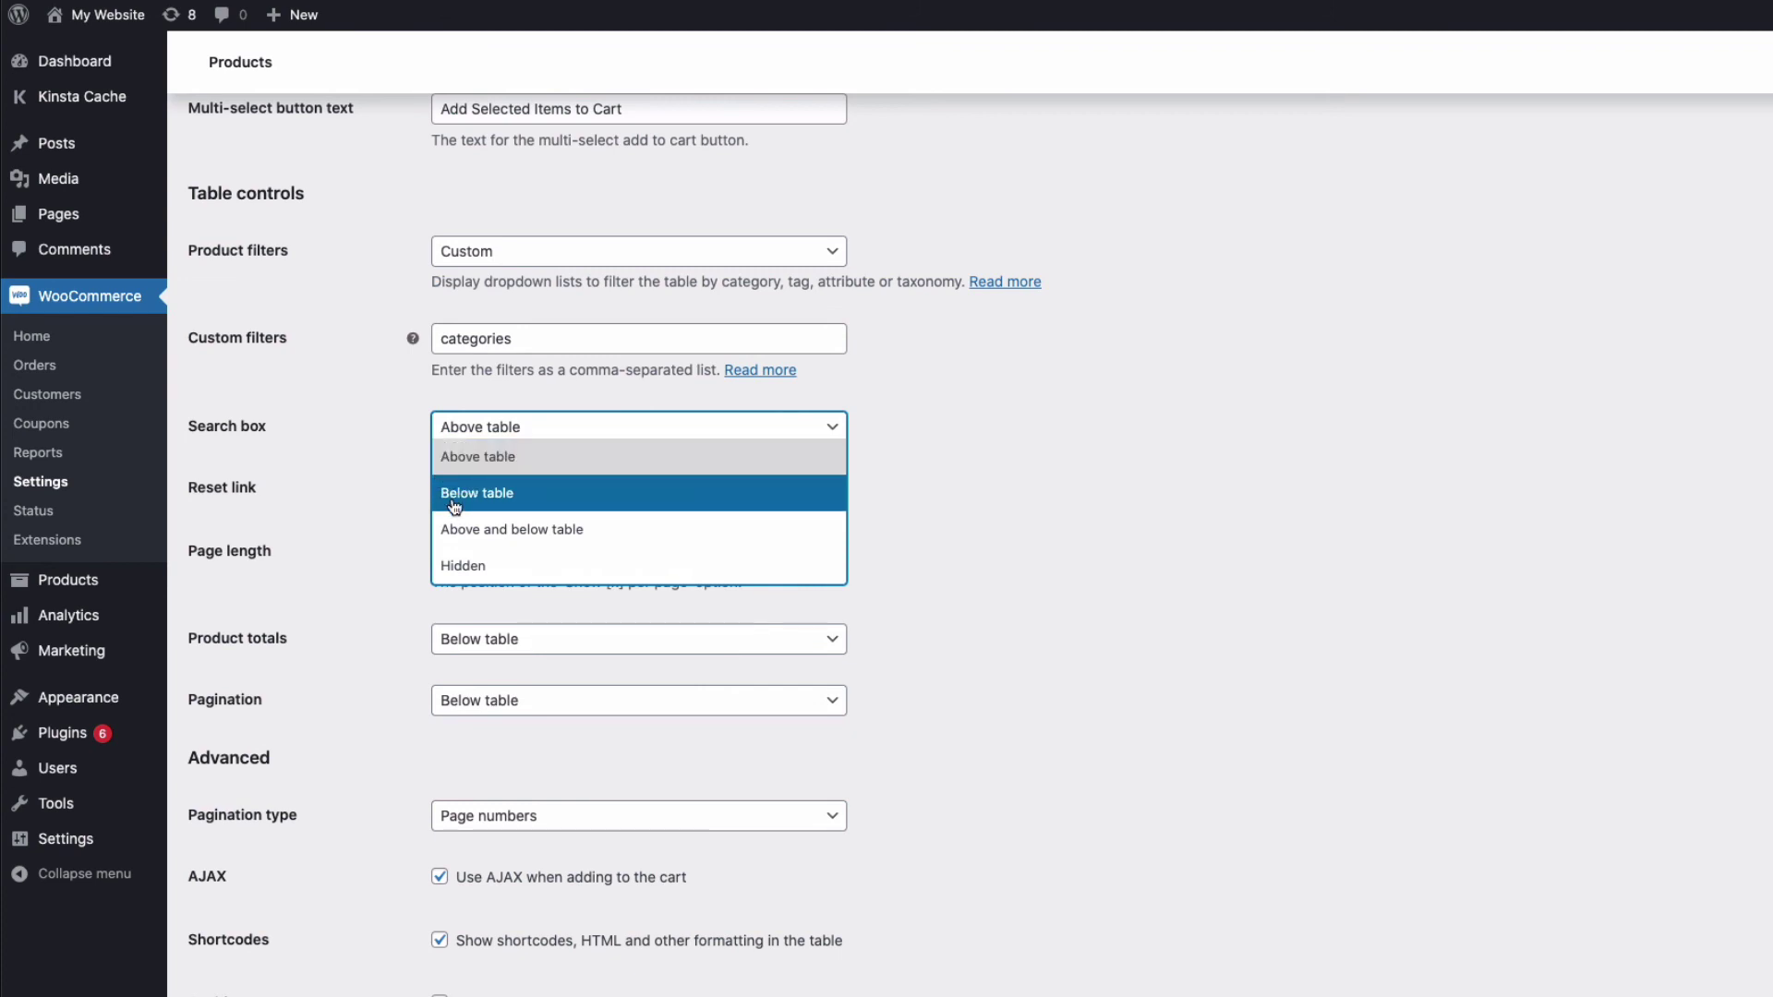
pyautogui.click(370, 417)
pyautogui.scroll(-1, 373, 429)
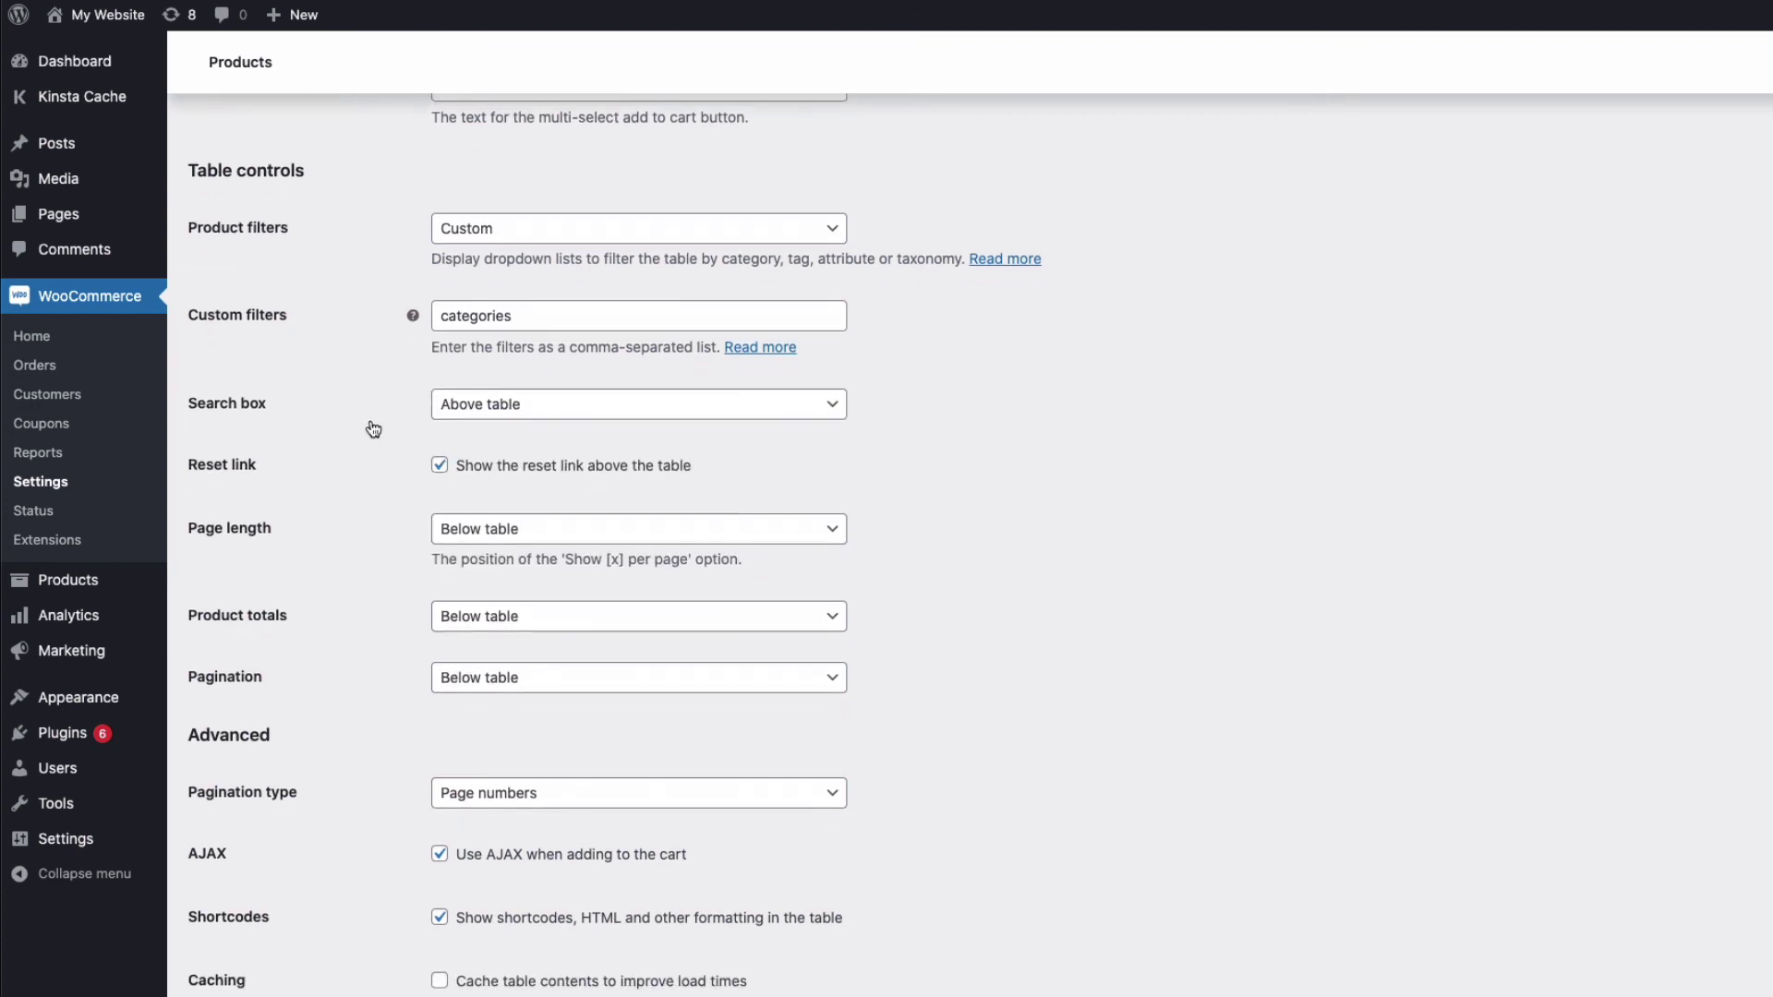
pyautogui.scroll(-2, 373, 428)
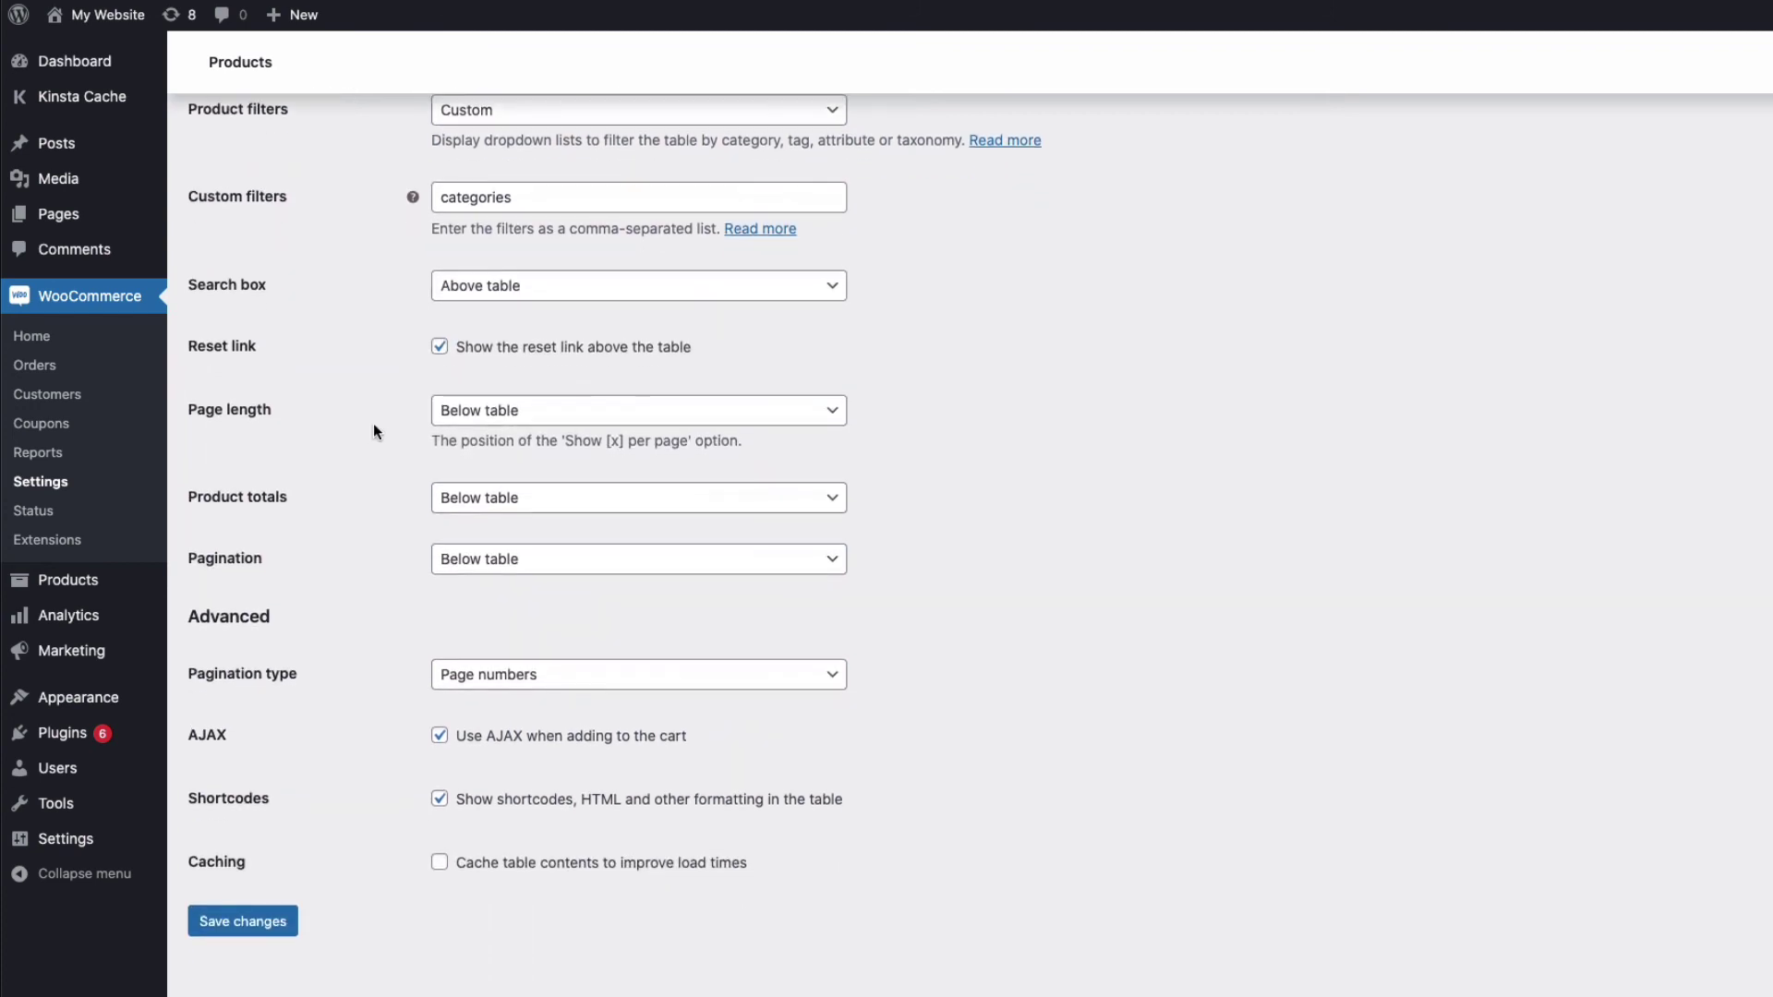
pyautogui.scroll(-1, 373, 431)
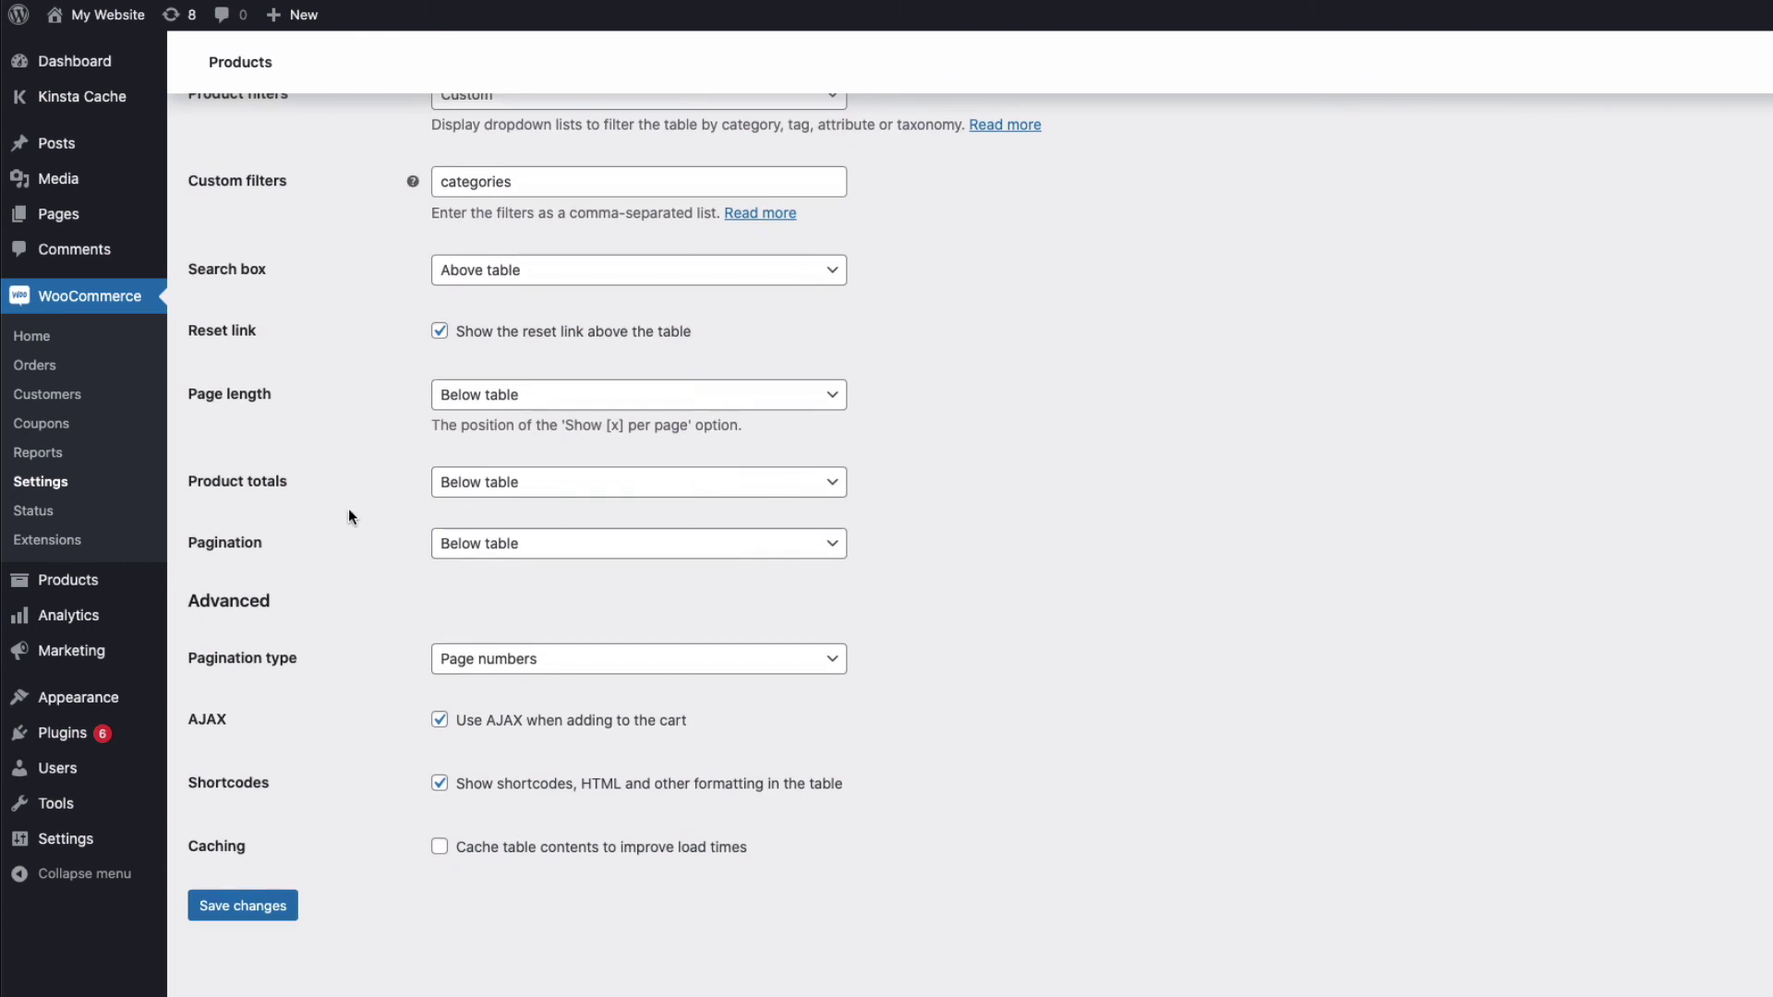
pyautogui.click(248, 906)
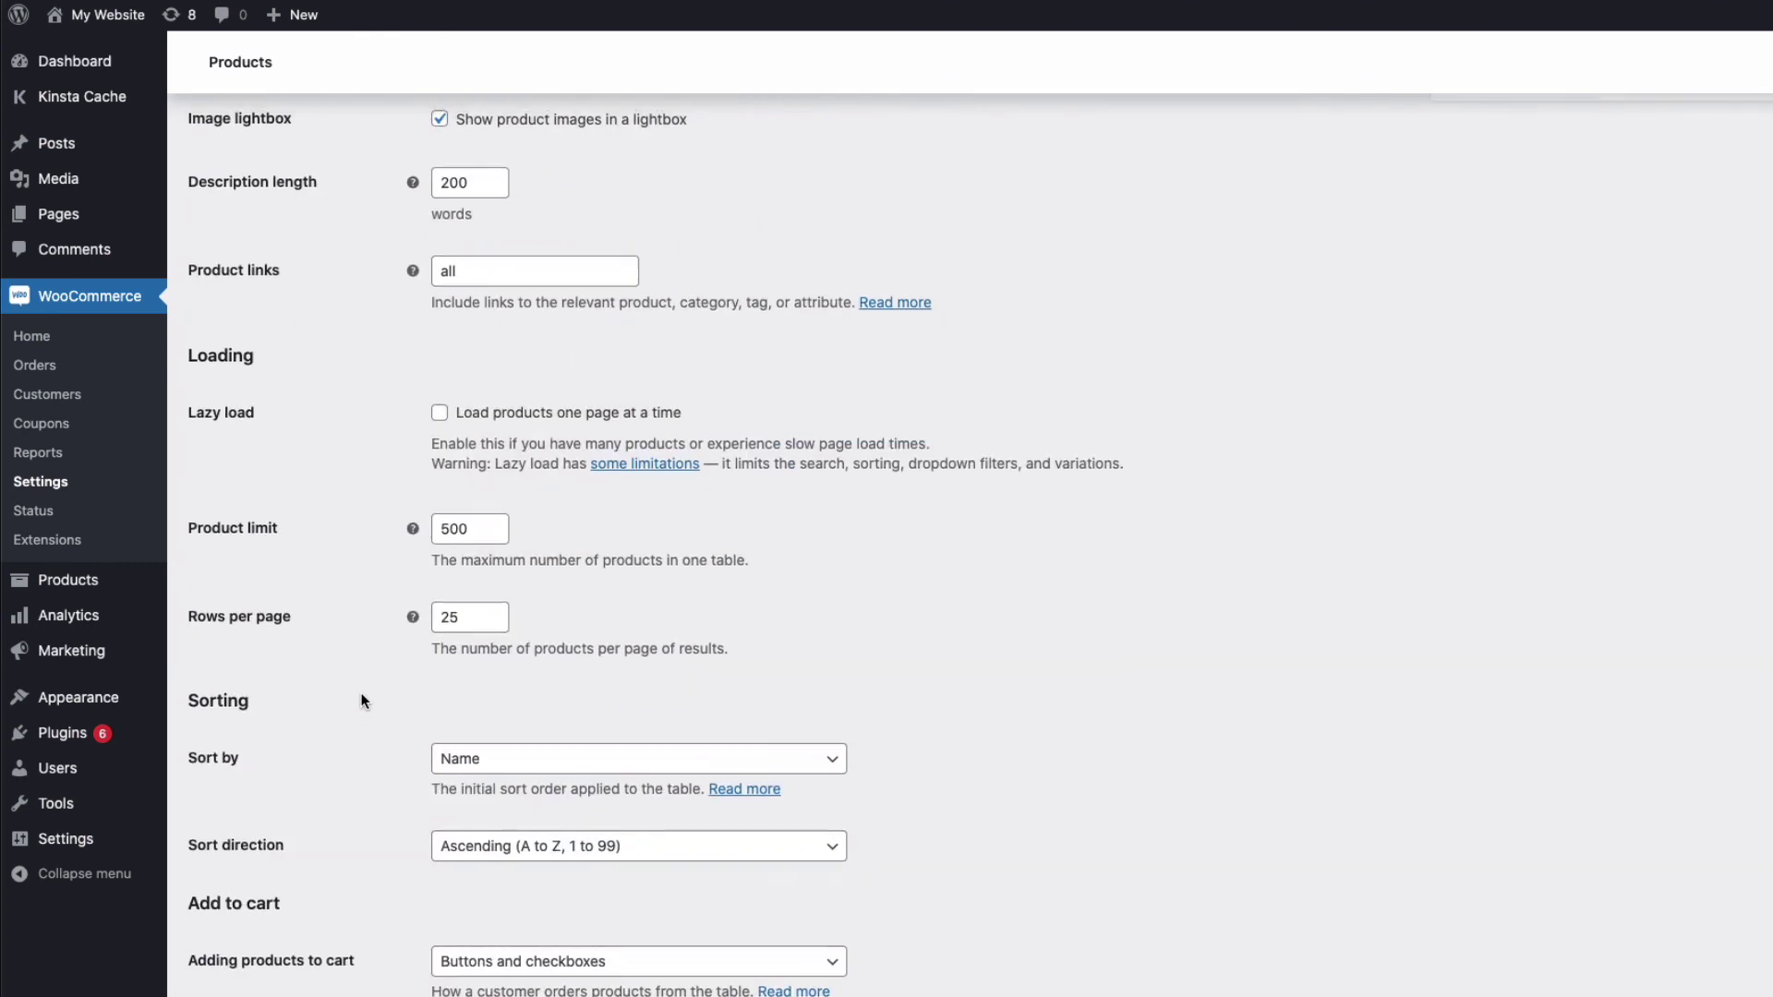